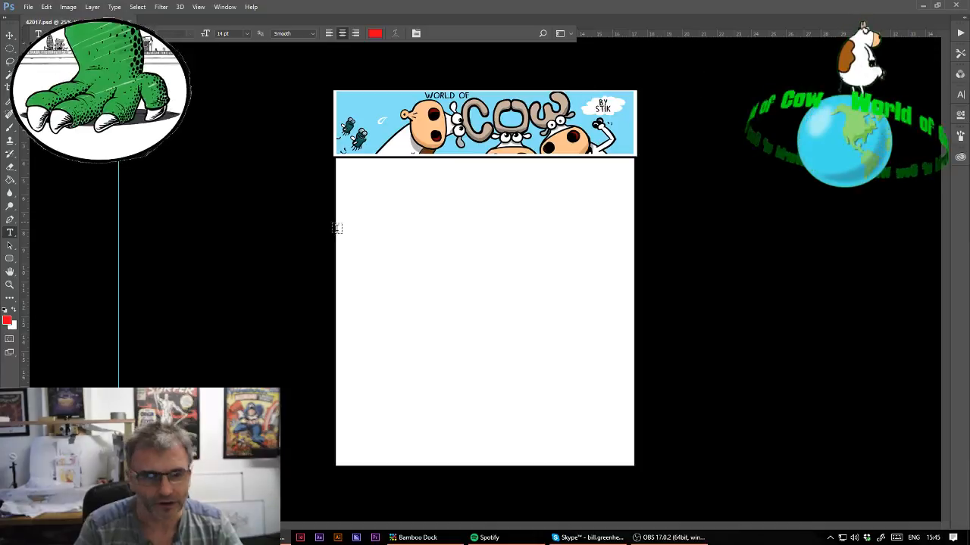
Set up the Brush tool with black paint at 100% opacity for drawing on the blank page area
{"action": "left_click", "coordinate": [10, 285]}
{"action": "left_click_drag", "start_coordinate": [485, 284], "coordinate": [522, 295]}
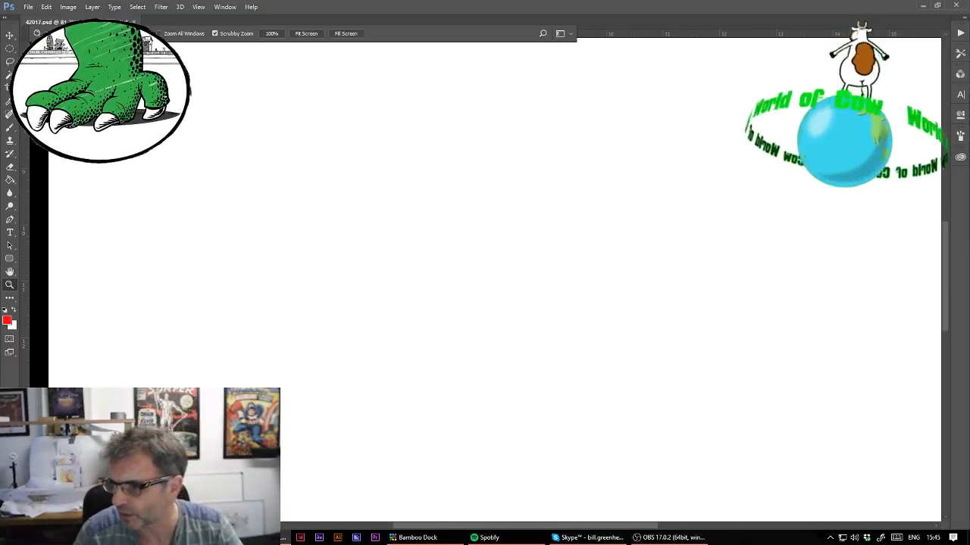
{"action": "left_click", "coordinate": [11, 129]}
{"action": "left_click", "coordinate": [234, 33]}
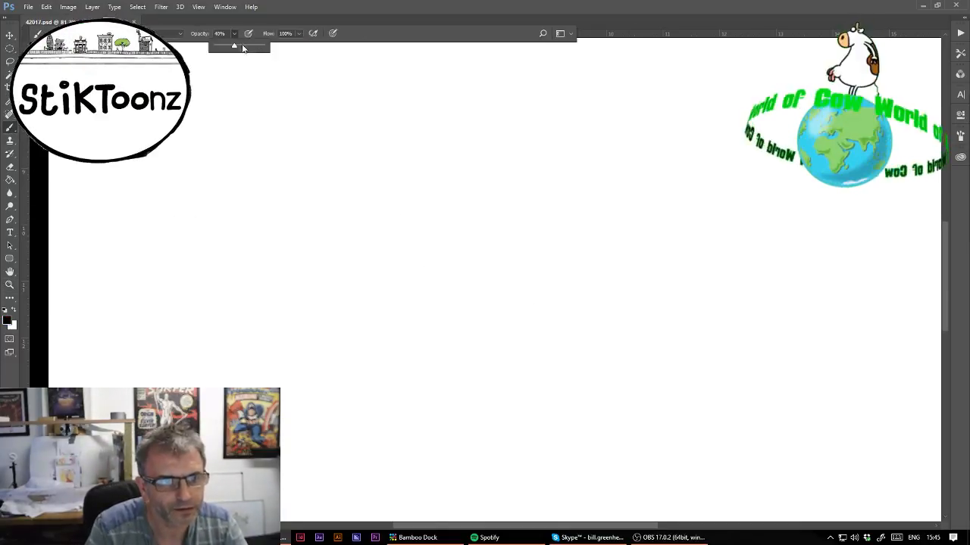
{"action": "left_click_drag", "start_coordinate": [242, 49], "coordinate": [278, 48]}
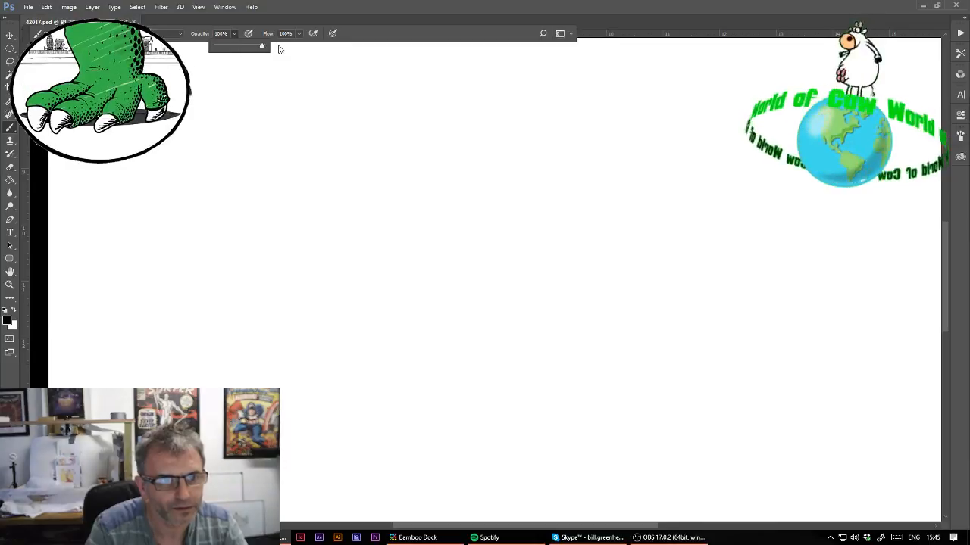
Draw two overlapping round cartoon eyes in black outline, each with a small solid pupil near the inner upper edge
{"action": "left_click", "coordinate": [474, 245]}
{"action": "left_click_drag", "start_coordinate": [473, 243], "coordinate": [462, 241]}
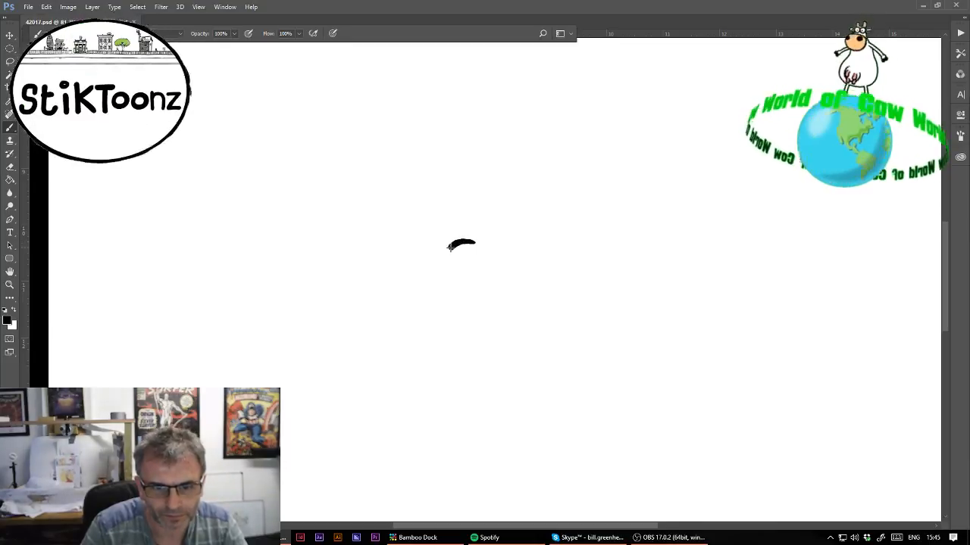
{"action": "mouse_move", "coordinate": [444, 274]}
{"action": "left_mouse_down"}
{"action": "mouse_move", "coordinate": [457, 287]}
{"action": "mouse_move", "coordinate": [480, 285]}
{"action": "left_mouse_up"}
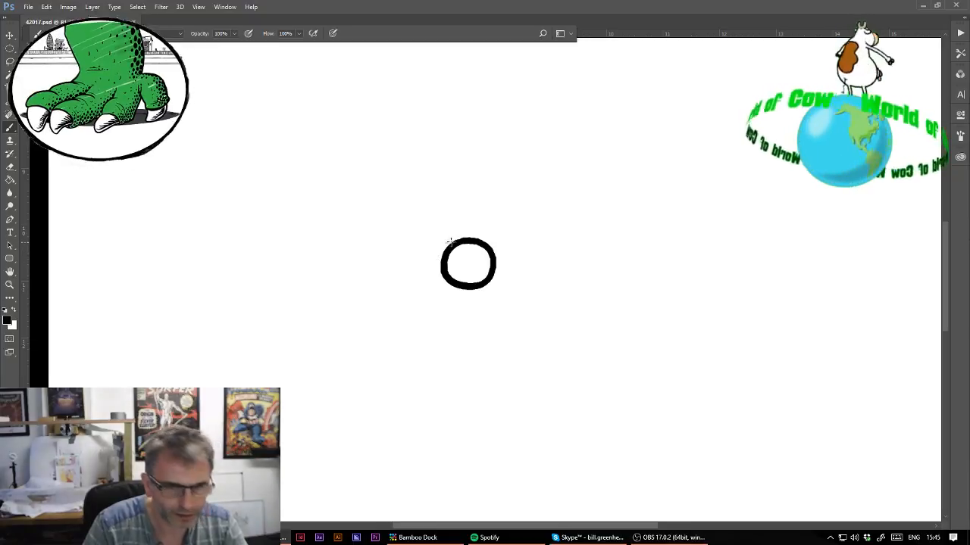
{"action": "mouse_move", "coordinate": [451, 243]}
{"action": "left_mouse_down"}
{"action": "mouse_move", "coordinate": [423, 232]}
{"action": "mouse_move", "coordinate": [413, 240]}
{"action": "mouse_move", "coordinate": [399, 265]}
{"action": "mouse_move", "coordinate": [413, 275]}
{"action": "left_mouse_up"}
{"action": "key", "text": "ctrl+z"}
{"action": "mouse_move", "coordinate": [450, 244]}
{"action": "left_mouse_down"}
{"action": "mouse_move", "coordinate": [424, 231]}
{"action": "mouse_move", "coordinate": [404, 253]}
{"action": "mouse_move", "coordinate": [404, 278]}
{"action": "mouse_move", "coordinate": [438, 281]}
{"action": "left_mouse_up"}
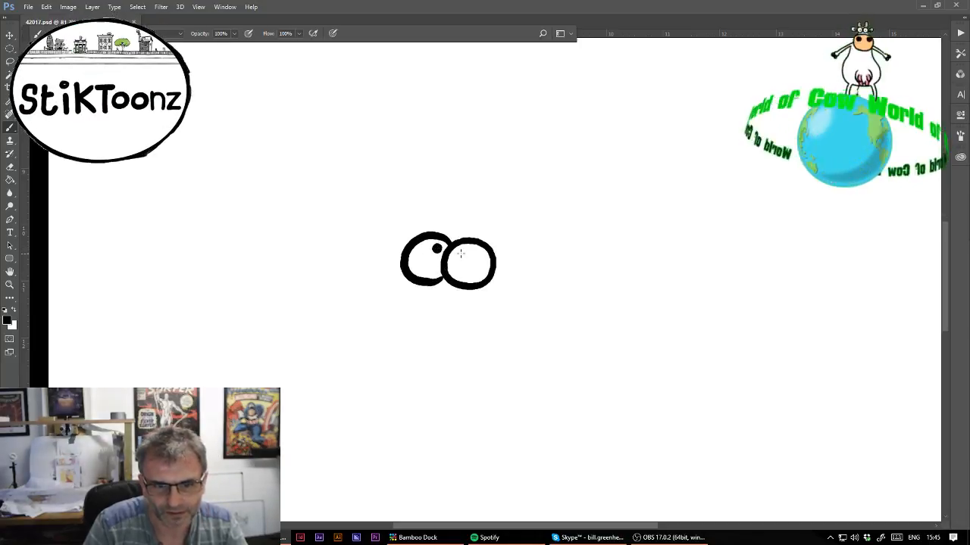
{"action": "left_click", "coordinate": [460, 252]}
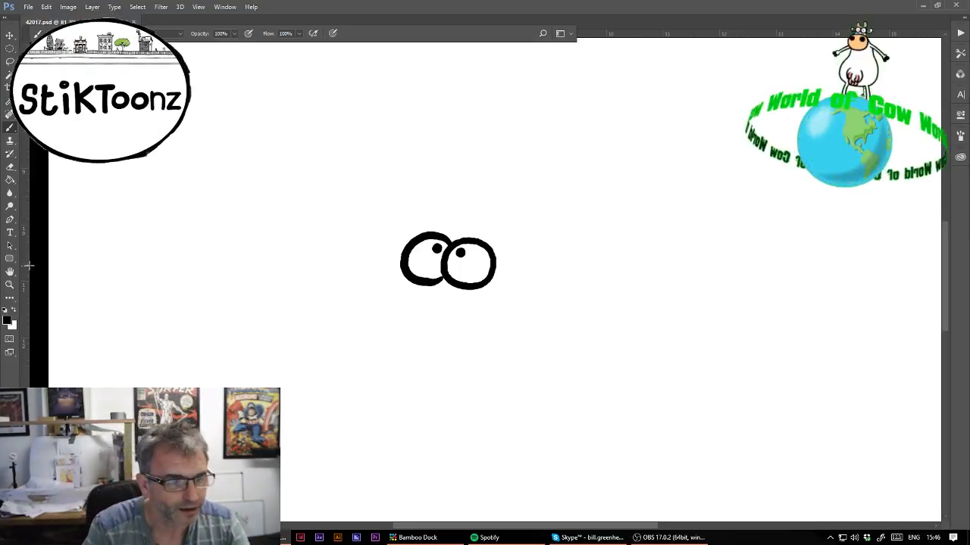
Close the gap in the left eye's lower outline where it meets the right eye
{"action": "left_click", "coordinate": [10, 284]}
{"action": "left_click_drag", "start_coordinate": [453, 225], "coordinate": [489, 231]}
{"action": "left_click", "coordinate": [10, 129]}
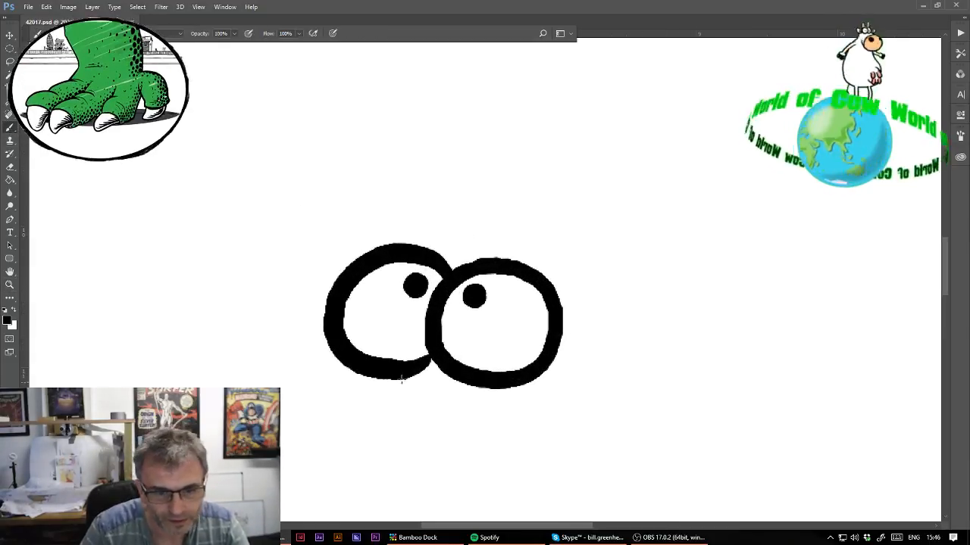
{"action": "left_click_drag", "start_coordinate": [423, 367], "coordinate": [399, 368]}
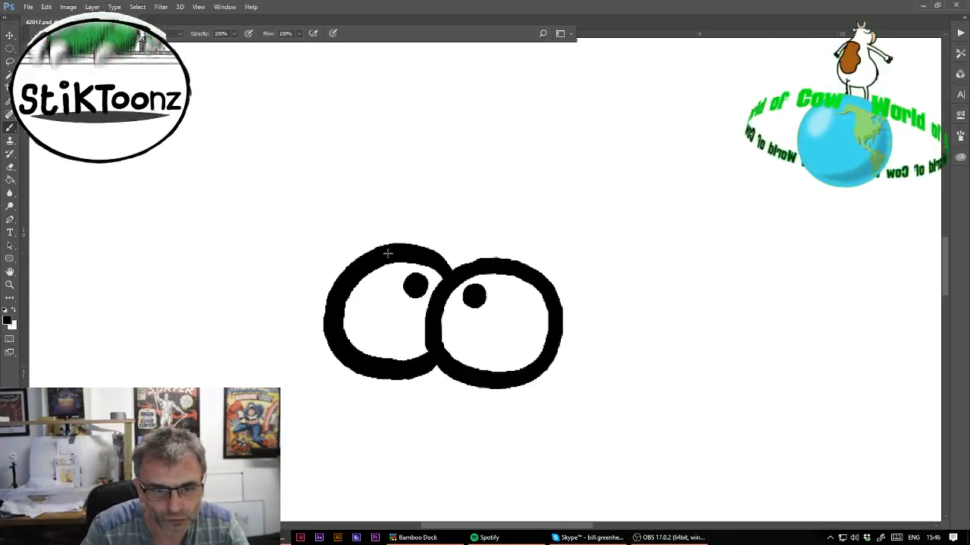
Draw a pair of rounded horns joined by a dip above the eyes, and a drooping ear beside the right eye
{"action": "mouse_move", "coordinate": [387, 254]}
{"action": "left_mouse_down"}
{"action": "mouse_move", "coordinate": [392, 200]}
{"action": "mouse_move", "coordinate": [418, 172]}
{"action": "mouse_move", "coordinate": [452, 156]}
{"action": "mouse_move", "coordinate": [480, 187]}
{"action": "mouse_move", "coordinate": [459, 218]}
{"action": "mouse_move", "coordinate": [385, 225]}
{"action": "mouse_move", "coordinate": [403, 177]}
{"action": "mouse_move", "coordinate": [438, 159]}
{"action": "mouse_move", "coordinate": [458, 189]}
{"action": "mouse_move", "coordinate": [447, 235]}
{"action": "mouse_move", "coordinate": [479, 244]}
{"action": "mouse_move", "coordinate": [506, 221]}
{"action": "mouse_move", "coordinate": [518, 172]}
{"action": "mouse_move", "coordinate": [539, 159]}
{"action": "mouse_move", "coordinate": [568, 189]}
{"action": "mouse_move", "coordinate": [561, 232]}
{"action": "mouse_move", "coordinate": [532, 268]}
{"action": "left_mouse_up"}
{"action": "key", "text": "ctrl+z"}
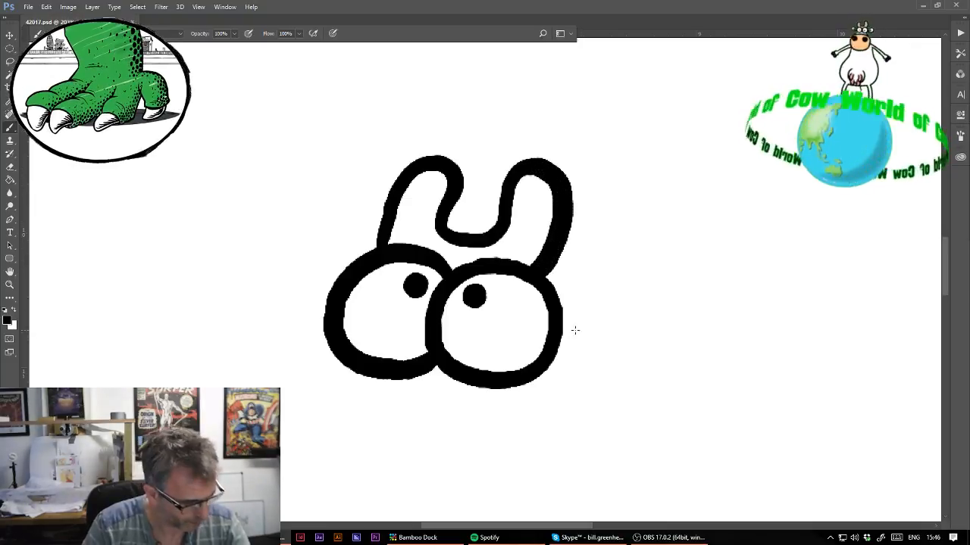
{"action": "mouse_move", "coordinate": [561, 338]}
{"action": "left_mouse_down"}
{"action": "mouse_move", "coordinate": [647, 333]}
{"action": "mouse_move", "coordinate": [668, 346]}
{"action": "mouse_move", "coordinate": [664, 364]}
{"action": "mouse_move", "coordinate": [605, 385]}
{"action": "mouse_move", "coordinate": [554, 349]}
{"action": "left_mouse_up"}
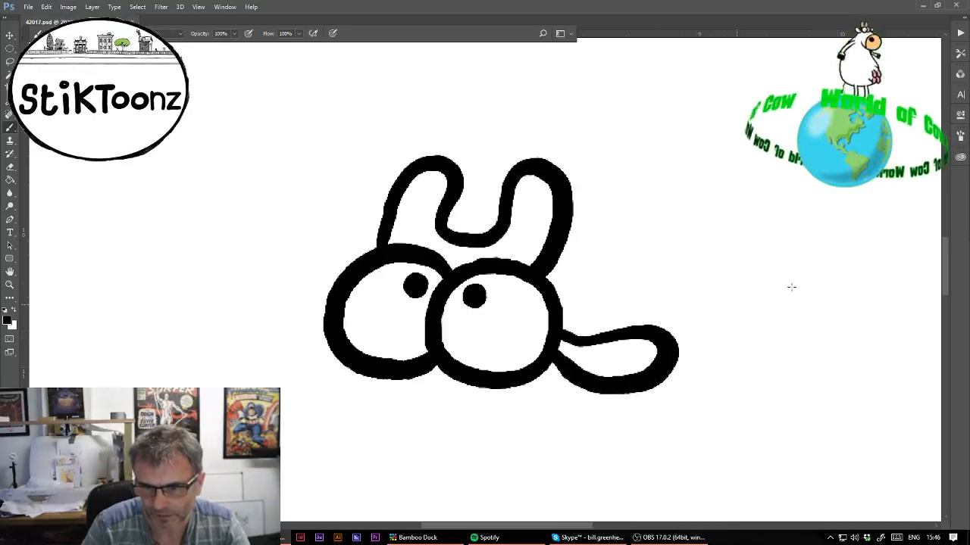
Draw the left ear beside the left eye and a short face line slanting down and left beneath it
{"action": "scroll", "coordinate": [487, 280], "scroll_direction": "down", "scroll_amount": 5}
{"action": "left_click_drag", "start_coordinate": [487, 279], "coordinate": [653, 217]}
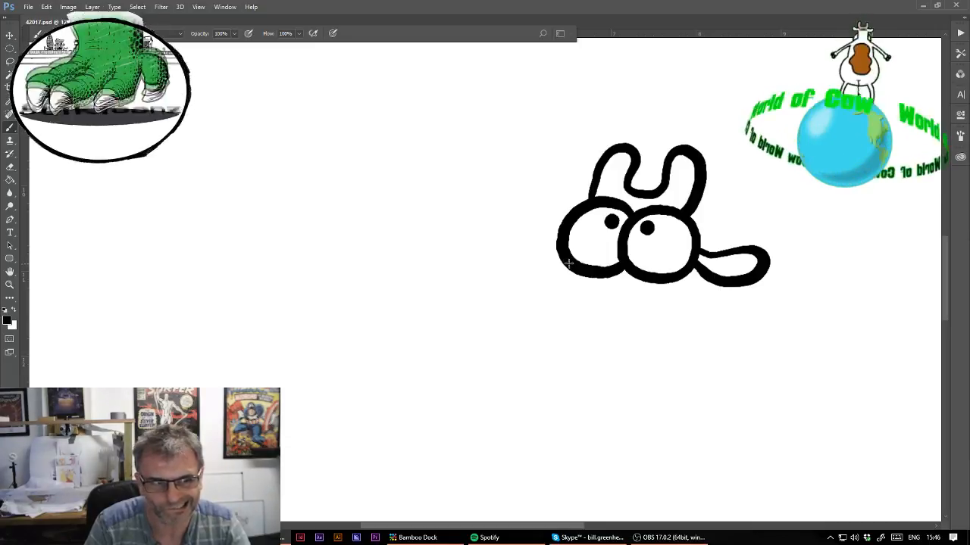
{"action": "mouse_move", "coordinate": [561, 243]}
{"action": "left_mouse_down"}
{"action": "mouse_move", "coordinate": [516, 239]}
{"action": "mouse_move", "coordinate": [504, 248]}
{"action": "mouse_move", "coordinate": [505, 261]}
{"action": "mouse_move", "coordinate": [527, 269]}
{"action": "mouse_move", "coordinate": [565, 254]}
{"action": "mouse_move", "coordinate": [541, 295]}
{"action": "mouse_move", "coordinate": [515, 298]}
{"action": "left_mouse_up"}
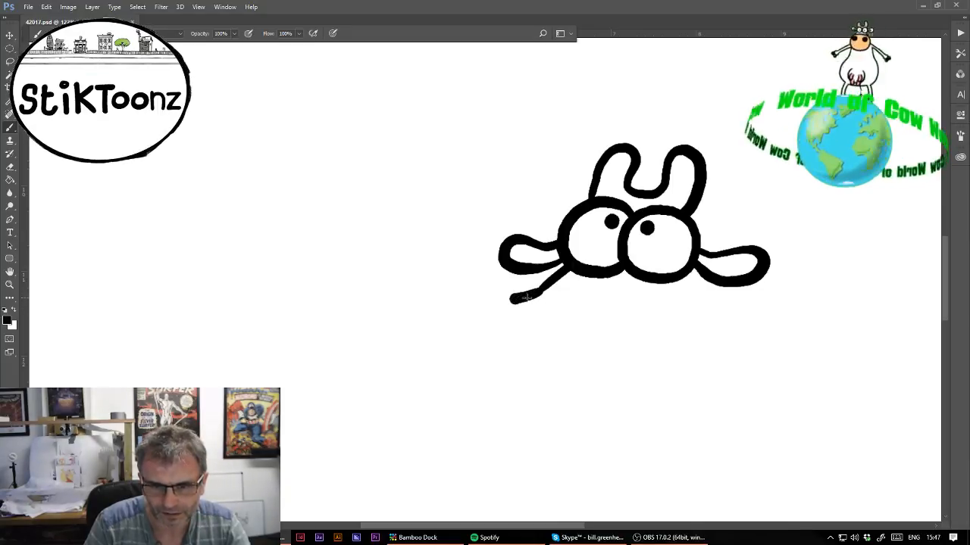
Draw a large rounded muzzle from the end of the face line, with two black nostrils containing white crescent highlights
{"action": "left_click_drag", "start_coordinate": [500, 348], "coordinate": [514, 225]}
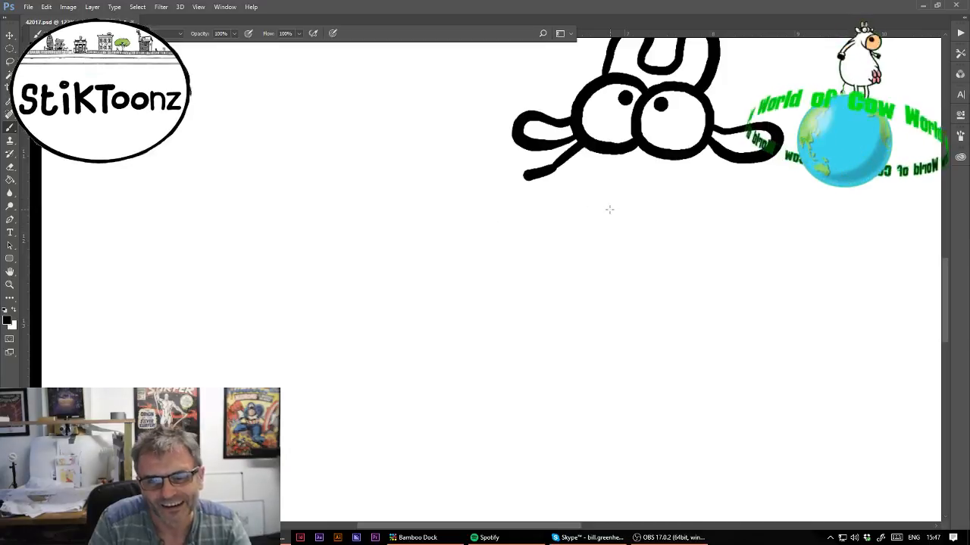
{"action": "mouse_move", "coordinate": [609, 209]}
{"action": "left_mouse_down"}
{"action": "mouse_move", "coordinate": [534, 180]}
{"action": "mouse_move", "coordinate": [489, 177]}
{"action": "mouse_move", "coordinate": [440, 194]}
{"action": "mouse_move", "coordinate": [384, 262]}
{"action": "mouse_move", "coordinate": [377, 309]}
{"action": "mouse_move", "coordinate": [402, 347]}
{"action": "mouse_move", "coordinate": [450, 377]}
{"action": "mouse_move", "coordinate": [506, 388]}
{"action": "mouse_move", "coordinate": [560, 385]}
{"action": "mouse_move", "coordinate": [603, 361]}
{"action": "mouse_move", "coordinate": [627, 327]}
{"action": "mouse_move", "coordinate": [636, 251]}
{"action": "mouse_move", "coordinate": [608, 210]}
{"action": "mouse_move", "coordinate": [564, 194]}
{"action": "left_mouse_up"}
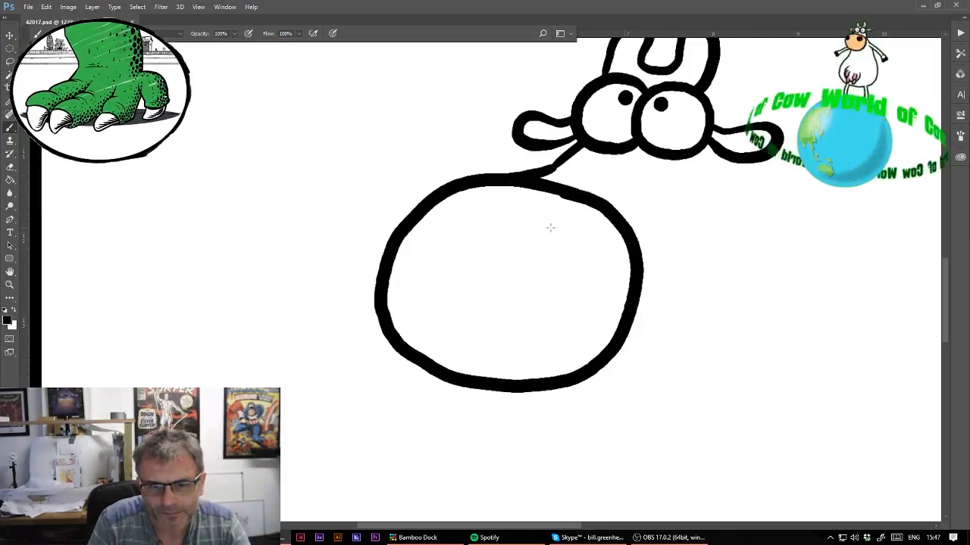
{"action": "mouse_move", "coordinate": [550, 227]}
{"action": "left_mouse_down"}
{"action": "mouse_move", "coordinate": [517, 241]}
{"action": "mouse_move", "coordinate": [509, 272]}
{"action": "mouse_move", "coordinate": [540, 278]}
{"action": "mouse_move", "coordinate": [562, 252]}
{"action": "mouse_move", "coordinate": [554, 227]}
{"action": "mouse_move", "coordinate": [531, 224]}
{"action": "mouse_move", "coordinate": [527, 254]}
{"action": "mouse_move", "coordinate": [518, 237]}
{"action": "left_mouse_up"}
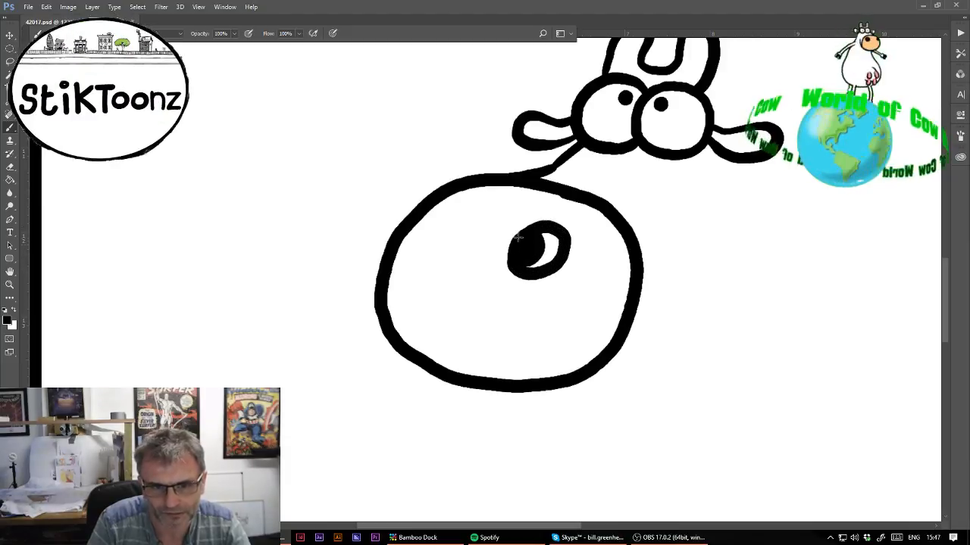
{"action": "mouse_move", "coordinate": [422, 216]}
{"action": "left_mouse_down"}
{"action": "mouse_move", "coordinate": [440, 231]}
{"action": "mouse_move", "coordinate": [413, 241]}
{"action": "mouse_move", "coordinate": [411, 223]}
{"action": "mouse_move", "coordinate": [437, 226]}
{"action": "left_mouse_up"}
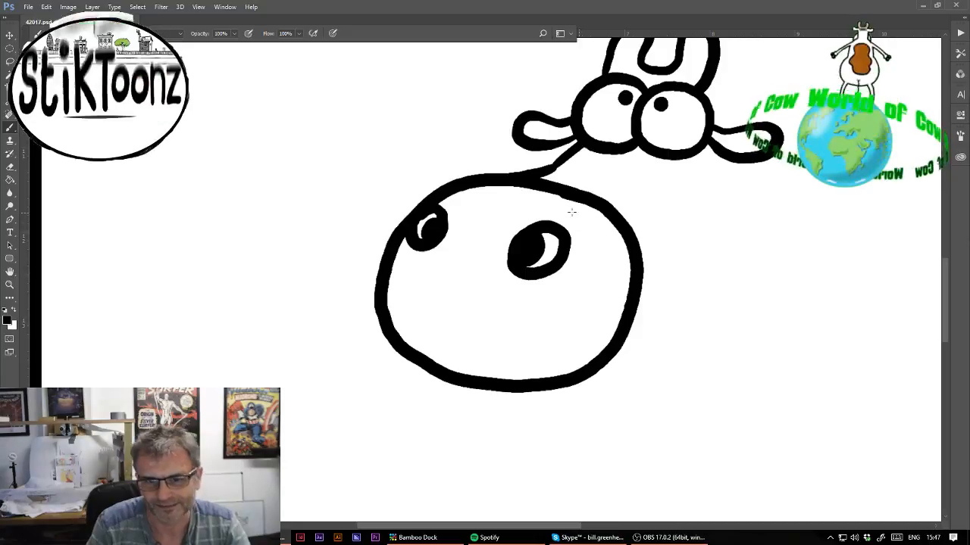
Erase the bumps along the muzzle's upper outline and its join with the face line, using a smaller eraser tip
{"action": "left_click", "coordinate": [10, 285]}
{"action": "left_click_drag", "start_coordinate": [573, 187], "coordinate": [624, 195]}
{"action": "left_click", "coordinate": [10, 167]}
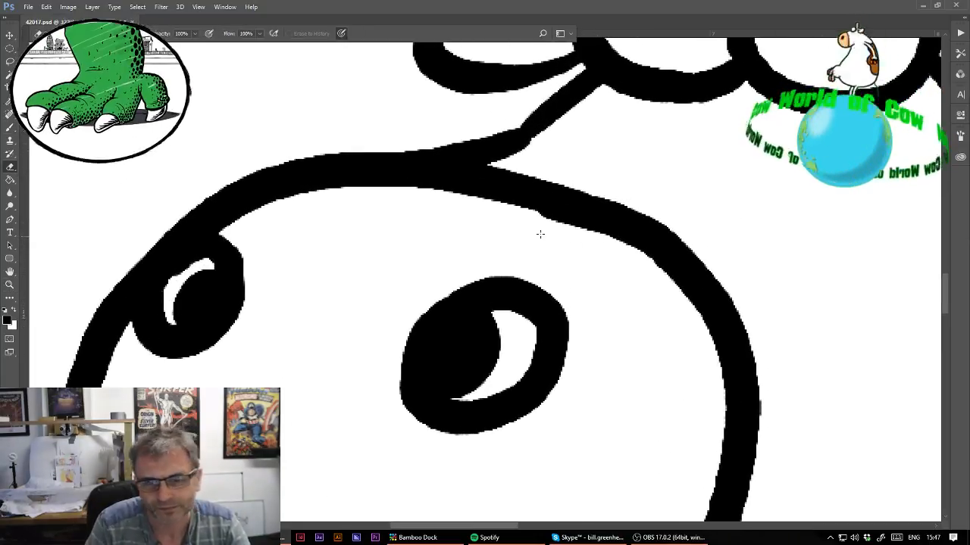
{"action": "left_click_drag", "start_coordinate": [541, 231], "coordinate": [477, 176]}
{"action": "key", "text": "ctrl+z"}
{"action": "left_click", "coordinate": [66, 34]}
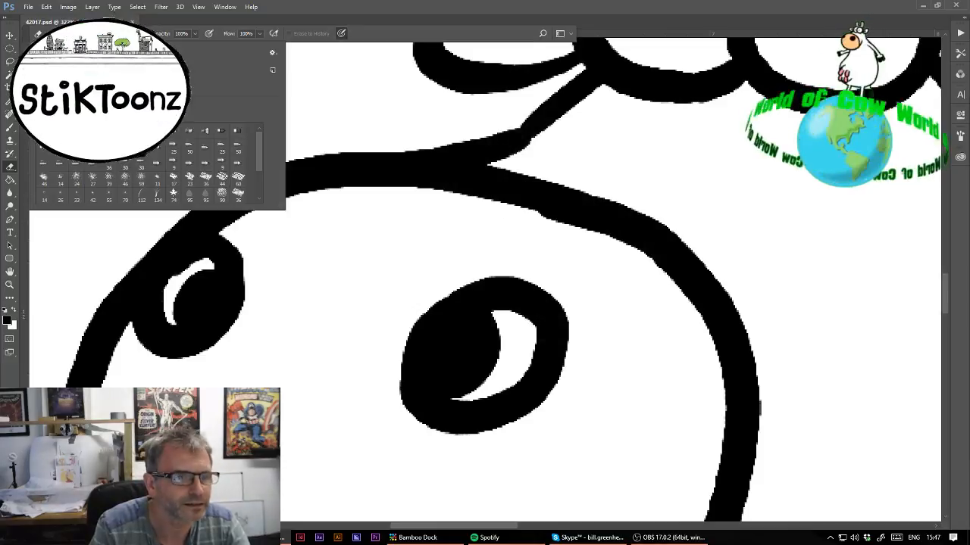
{"action": "left_click", "coordinate": [520, 228]}
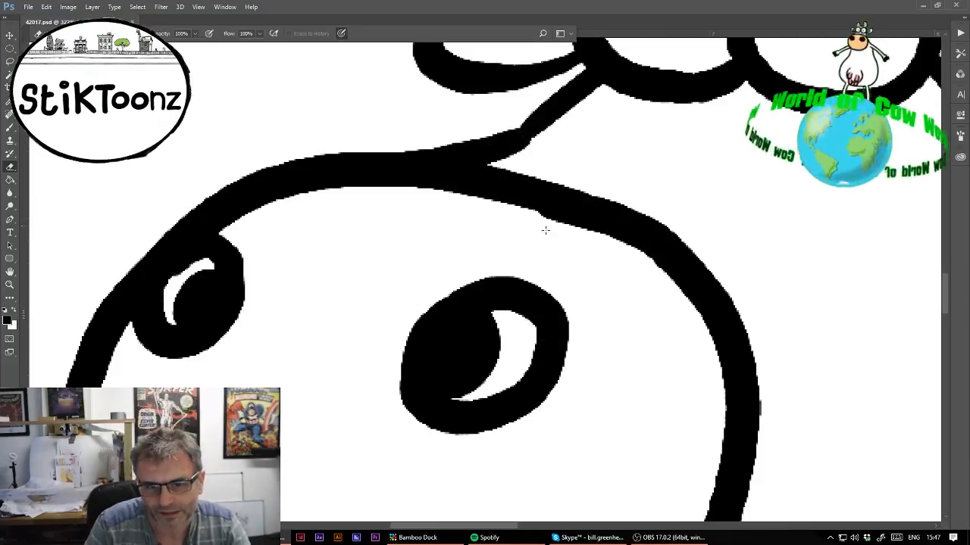
{"action": "left_click_drag", "start_coordinate": [545, 231], "coordinate": [558, 228]}
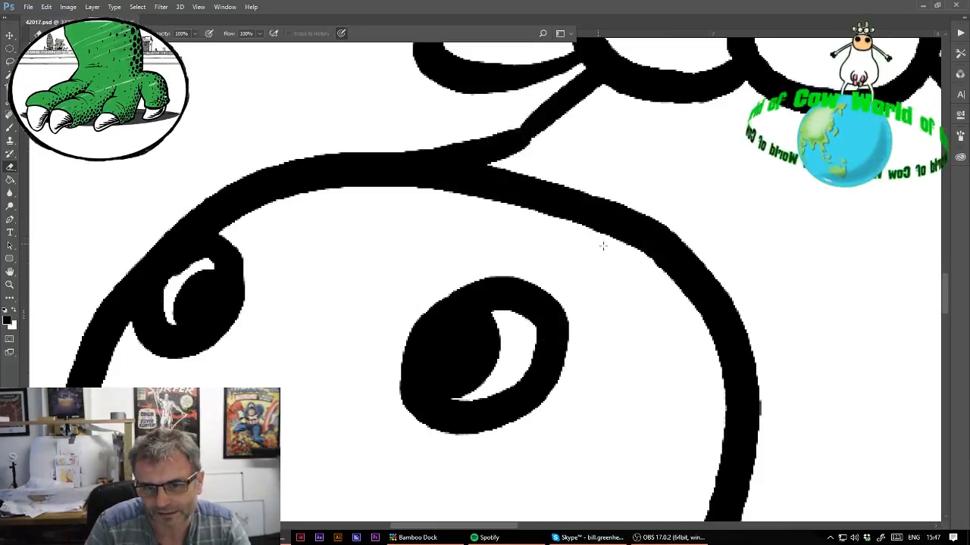
{"action": "left_click_drag", "start_coordinate": [394, 144], "coordinate": [501, 127]}
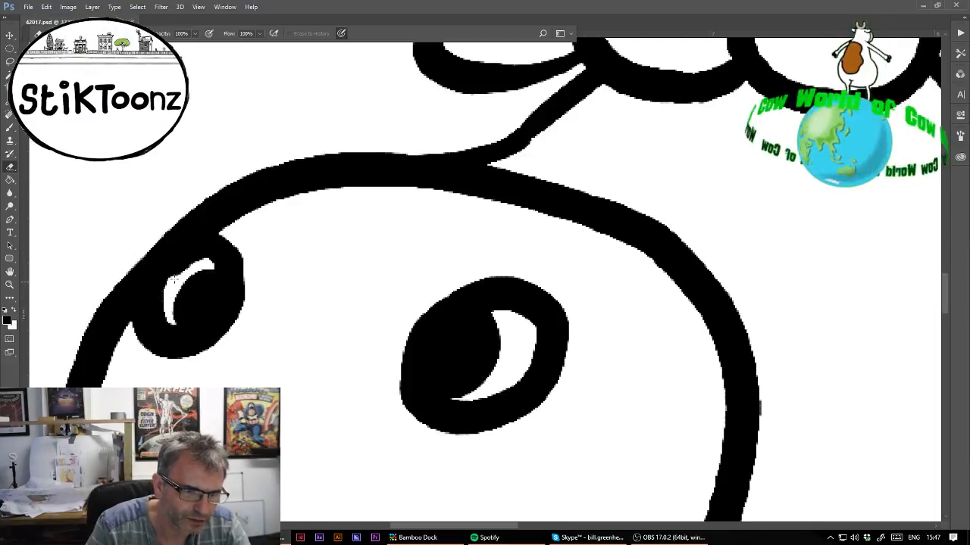
Trim the uneven nostril edges with the eraser, and even out the muzzle's upper-right outline with eraser and black brush
{"action": "left_click_drag", "start_coordinate": [175, 280], "coordinate": [212, 262]}
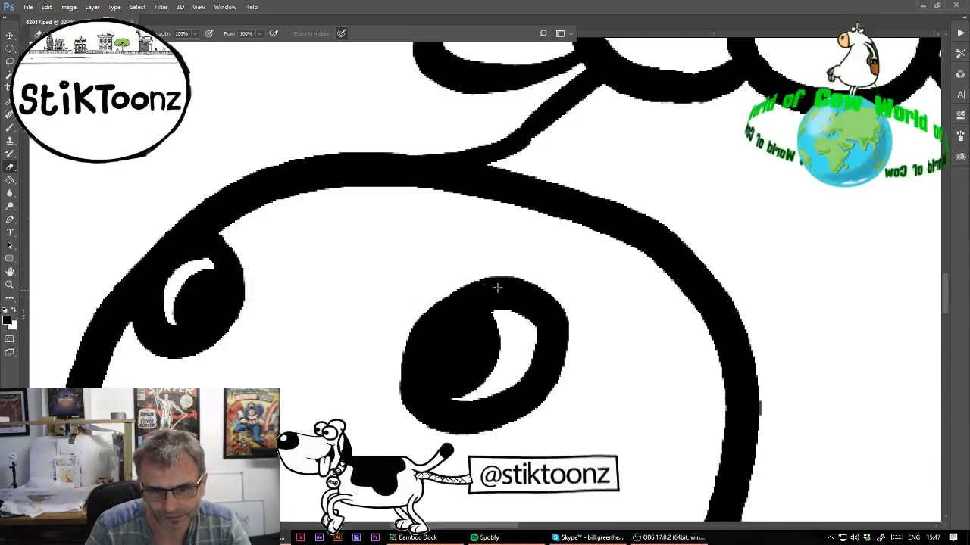
{"action": "mouse_move", "coordinate": [444, 290]}
{"action": "left_mouse_down"}
{"action": "mouse_move", "coordinate": [477, 279]}
{"action": "mouse_move", "coordinate": [531, 281]}
{"action": "left_mouse_up"}
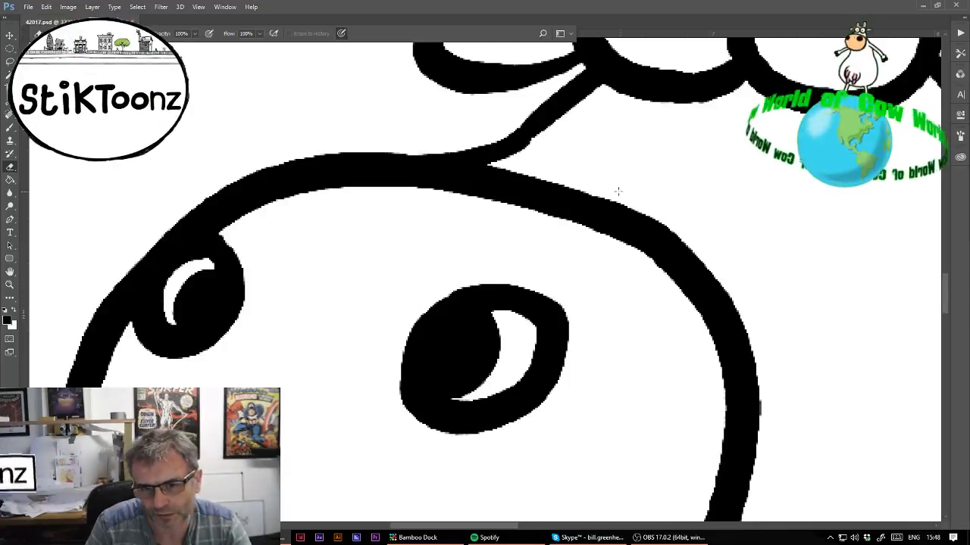
{"action": "left_click_drag", "start_coordinate": [618, 195], "coordinate": [668, 222]}
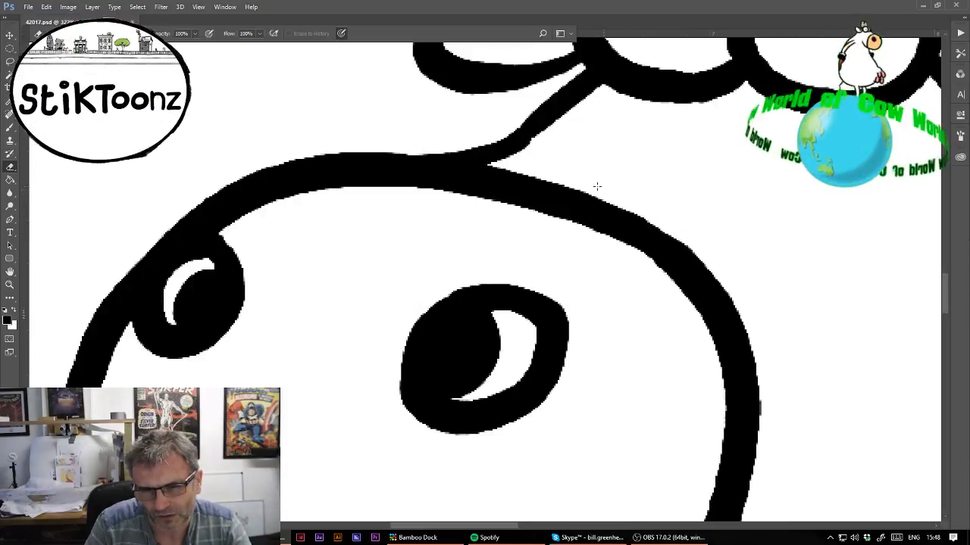
{"action": "left_click", "coordinate": [11, 128]}
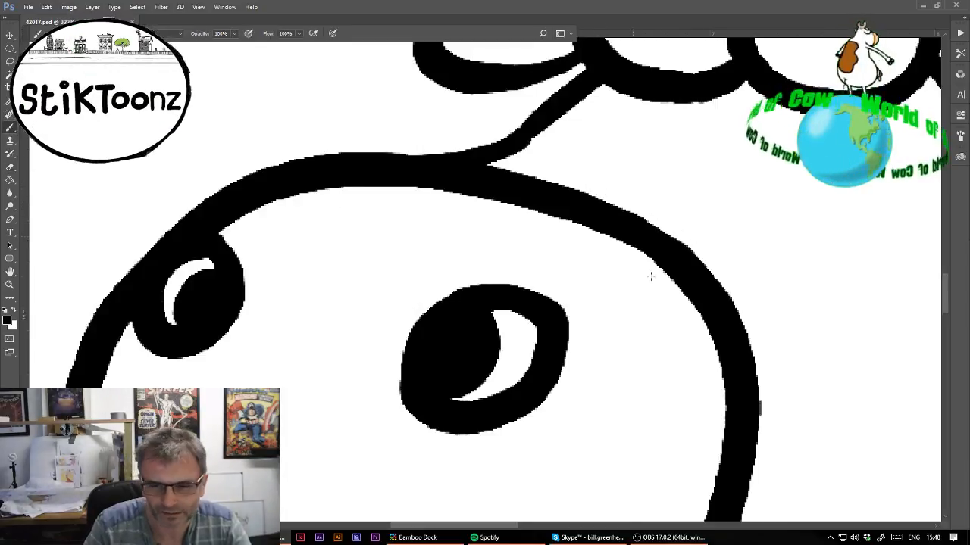
{"action": "left_click_drag", "start_coordinate": [644, 238], "coordinate": [663, 255]}
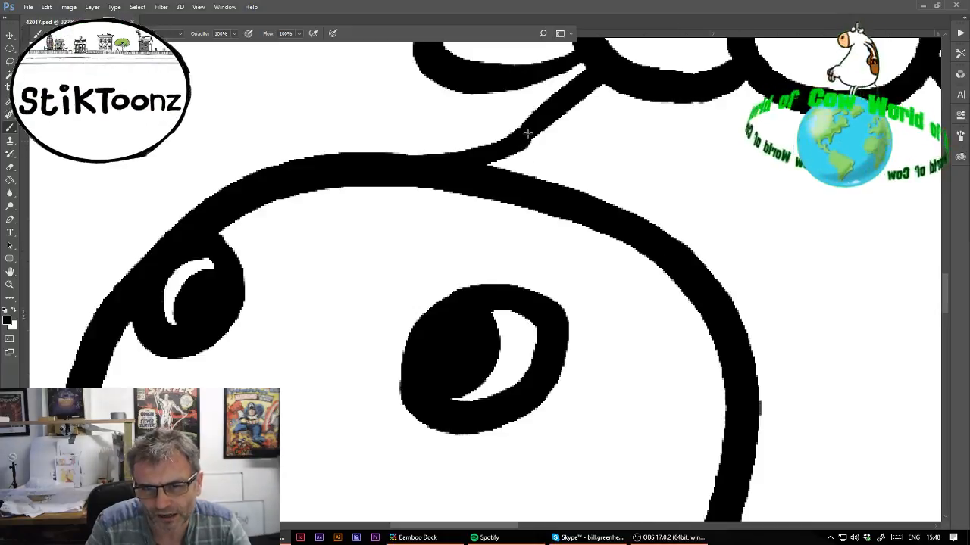
Erase the bump on the inner edge of the muzzle's lower-left outline
{"action": "key", "text": "ctrl+minus"}
{"action": "key", "text": "ctrl+minus"}
{"action": "key", "text": "ctrl+minus"}
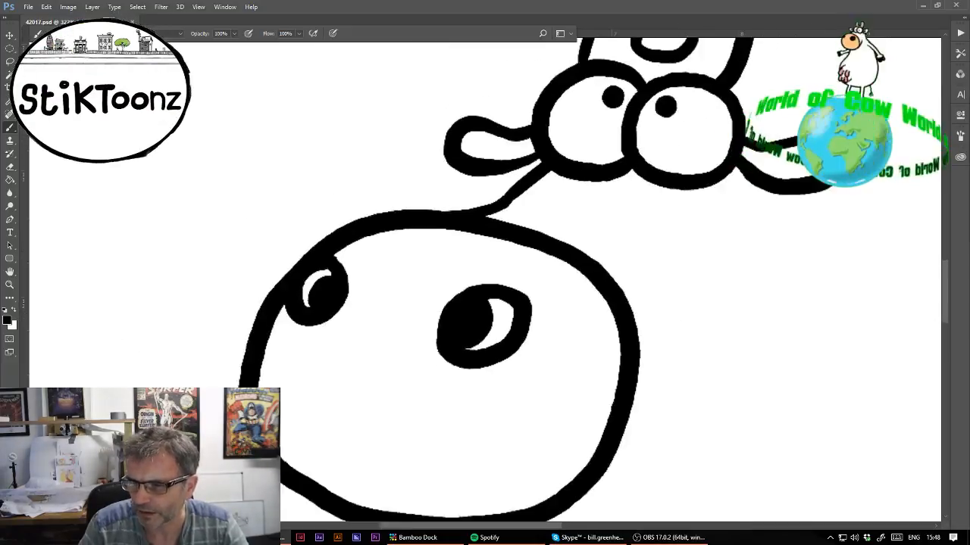
{"action": "scroll", "coordinate": [490, 290], "scroll_direction": "down", "scroll_amount": 8}
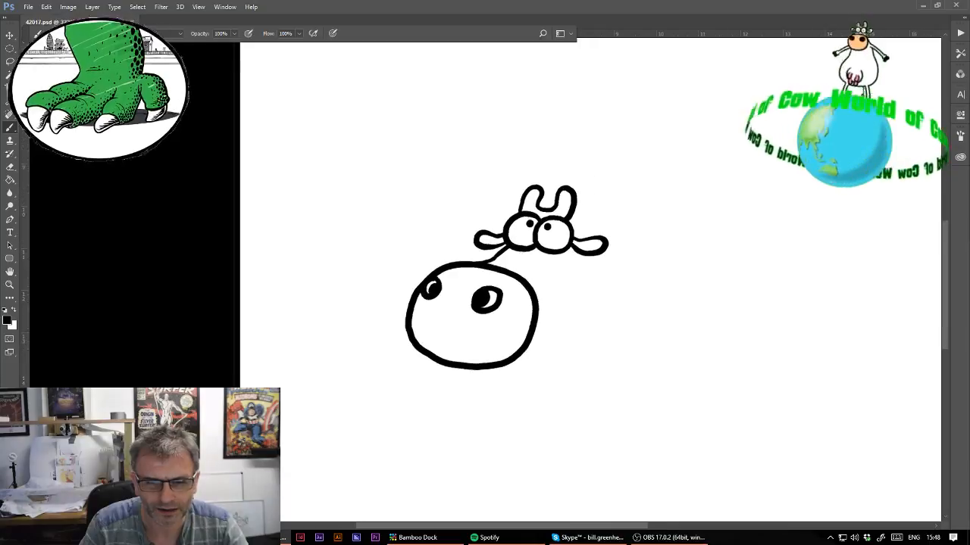
{"action": "left_click", "coordinate": [10, 284]}
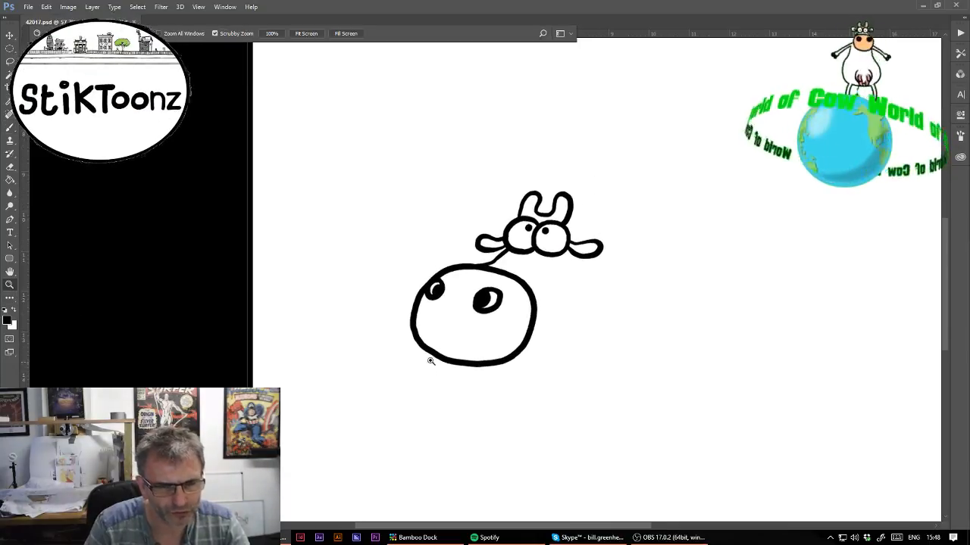
{"action": "left_click", "coordinate": [446, 359]}
{"action": "left_click_drag", "start_coordinate": [461, 360], "coordinate": [509, 364]}
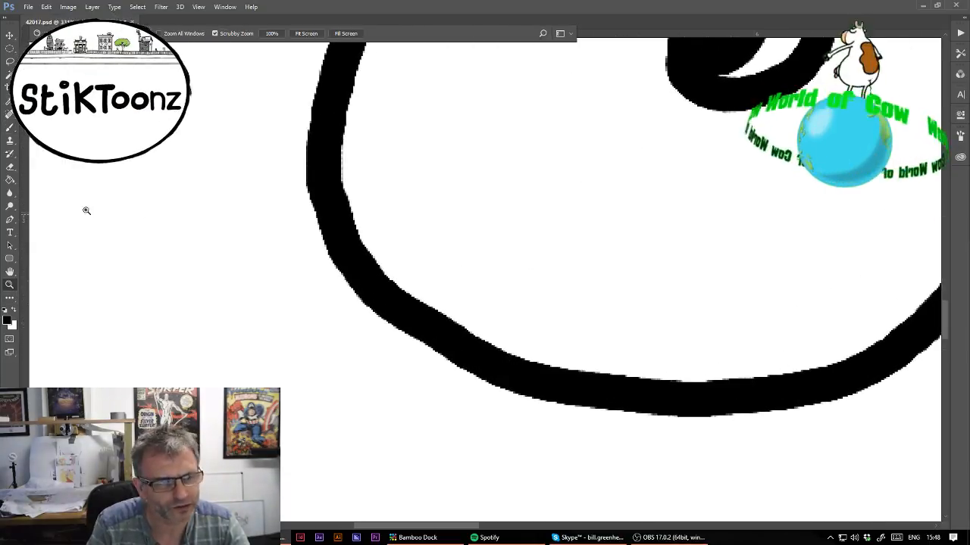
{"action": "left_click", "coordinate": [10, 166]}
{"action": "left_click_drag", "start_coordinate": [415, 288], "coordinate": [456, 317]}
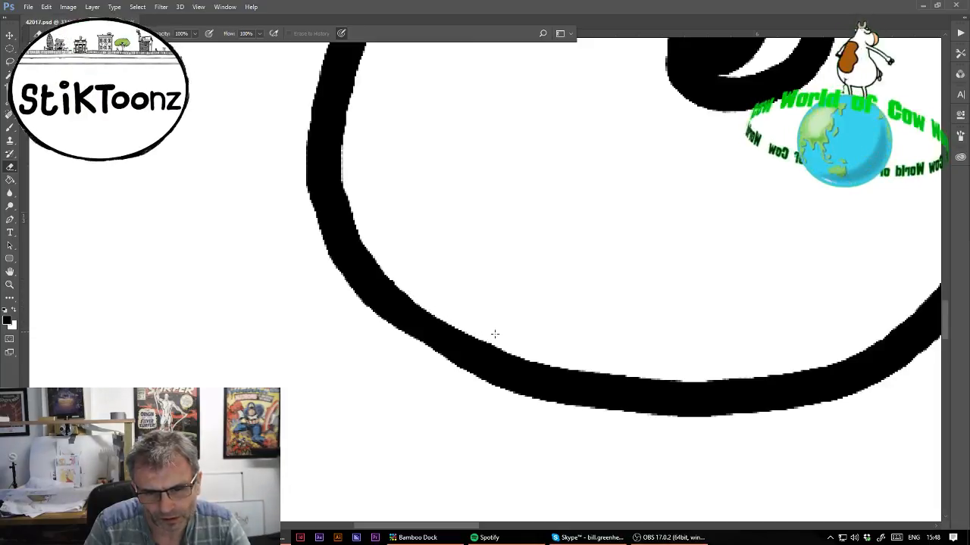
Fill the dips along the outer edge of the muzzle's lower-left outline with the black brush
{"action": "key", "text": "b"}
{"action": "mouse_move", "coordinate": [375, 297]}
{"action": "left_mouse_down"}
{"action": "mouse_move", "coordinate": [448, 346]}
{"action": "mouse_move", "coordinate": [507, 366]}
{"action": "left_mouse_up"}
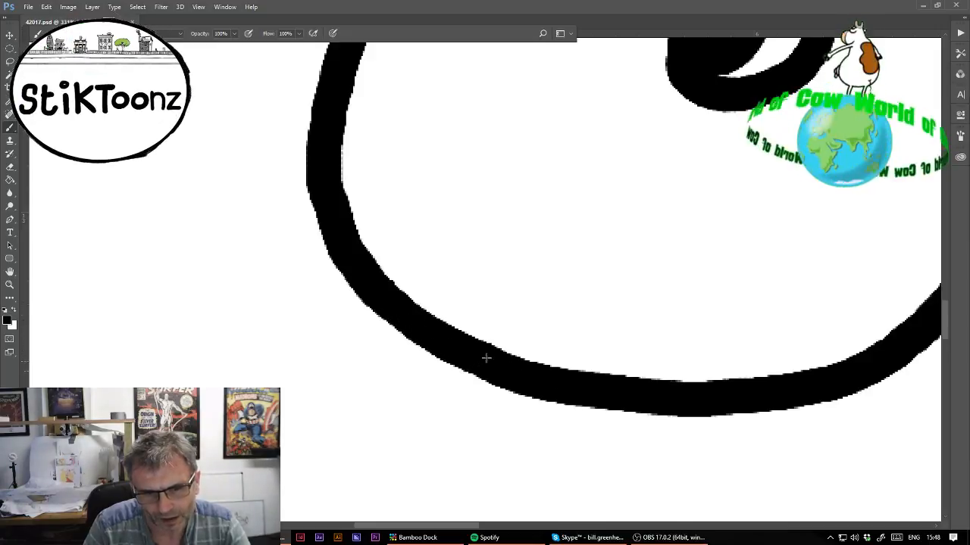
{"action": "left_click", "coordinate": [10, 167]}
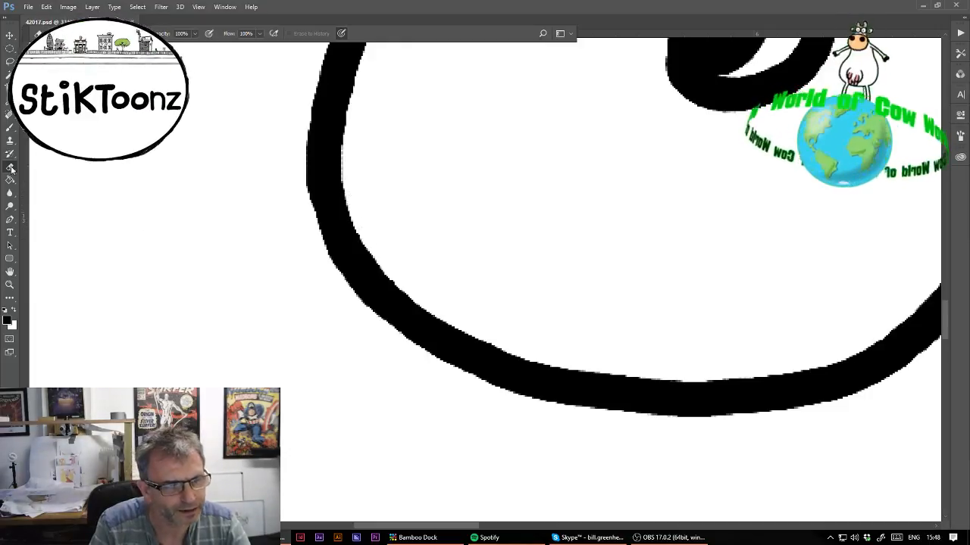
{"action": "left_click", "coordinate": [10, 129]}
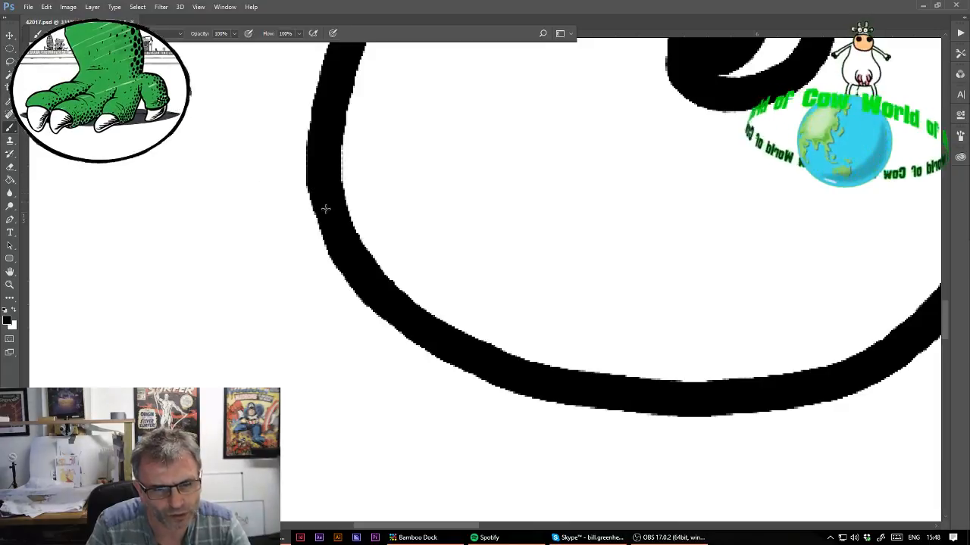
{"action": "left_click_drag", "start_coordinate": [325, 208], "coordinate": [351, 253]}
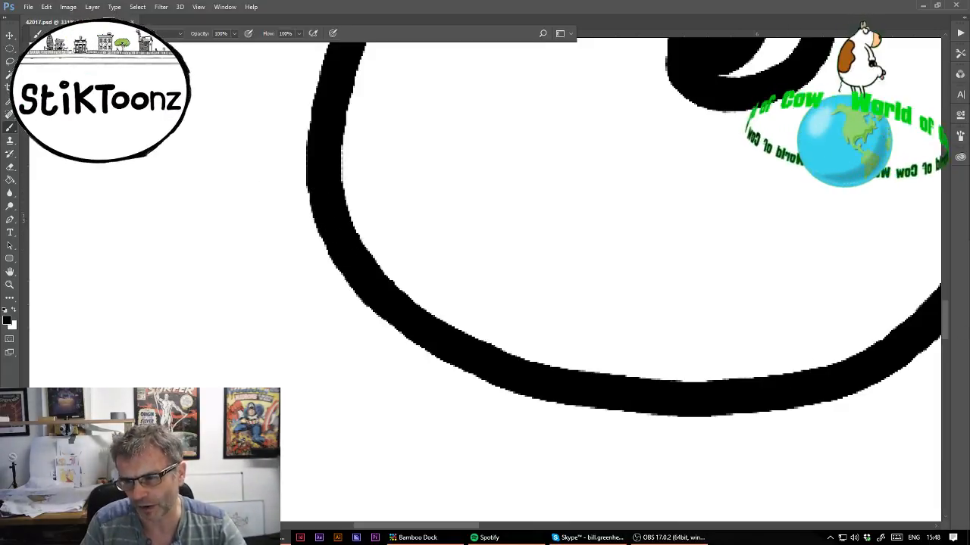
Draw a tapering shape with a round open end beneath the muzzle's lower-right edge, and a separate curved line beside the muzzle
{"action": "scroll", "coordinate": [485, 282], "scroll_direction": "down", "scroll_amount": 15}
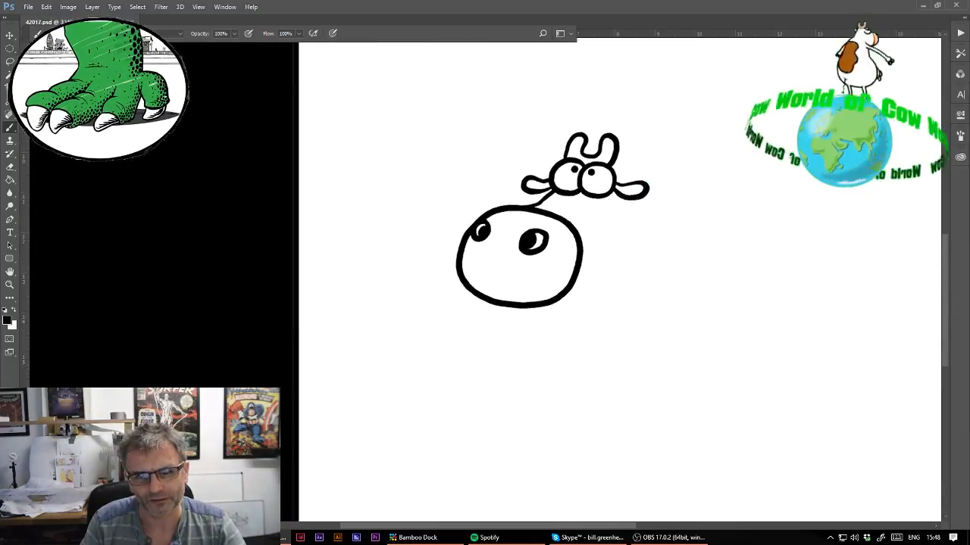
{"action": "left_click", "coordinate": [10, 284]}
{"action": "left_click_drag", "start_coordinate": [588, 299], "coordinate": [646, 300]}
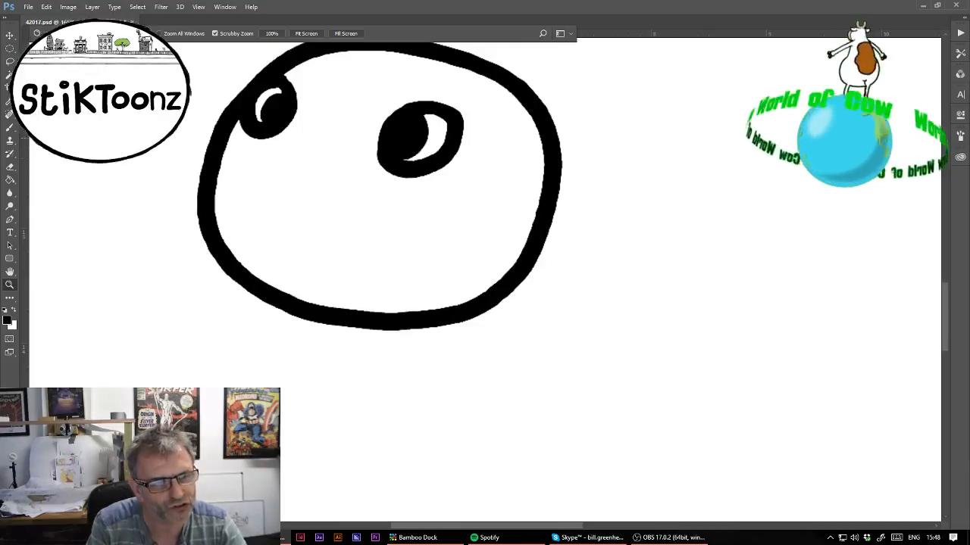
{"action": "key", "text": "b"}
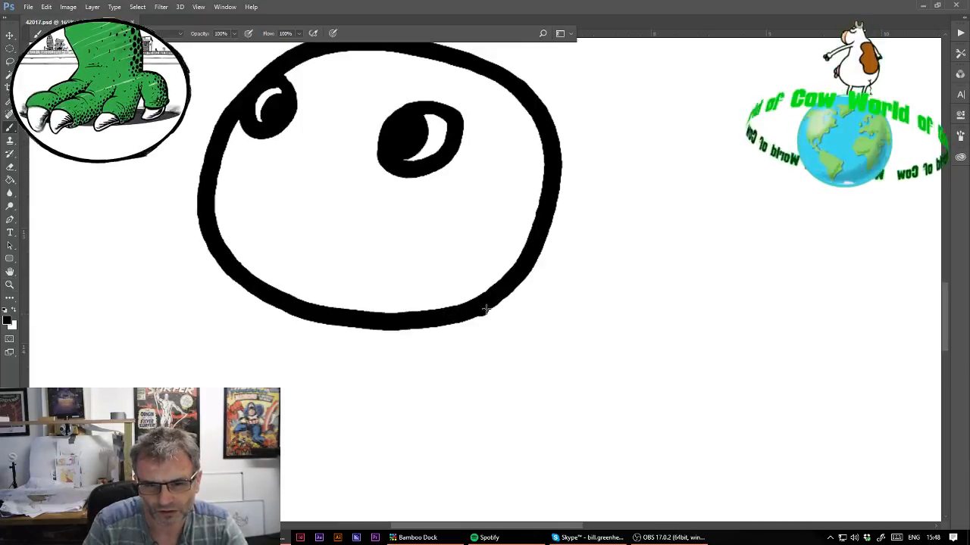
{"action": "mouse_move", "coordinate": [485, 309]}
{"action": "left_mouse_down"}
{"action": "mouse_move", "coordinate": [526, 306]}
{"action": "mouse_move", "coordinate": [502, 355]}
{"action": "mouse_move", "coordinate": [475, 359]}
{"action": "mouse_move", "coordinate": [456, 377]}
{"action": "mouse_move", "coordinate": [453, 403]}
{"action": "mouse_move", "coordinate": [477, 424]}
{"action": "mouse_move", "coordinate": [508, 424]}
{"action": "mouse_move", "coordinate": [528, 409]}
{"action": "mouse_move", "coordinate": [533, 383]}
{"action": "mouse_move", "coordinate": [643, 340]}
{"action": "mouse_move", "coordinate": [638, 314]}
{"action": "left_mouse_up"}
{"action": "key", "text": "ctrl+z"}
{"action": "mouse_move", "coordinate": [590, 223]}
{"action": "left_mouse_down"}
{"action": "mouse_move", "coordinate": [605, 298]}
{"action": "mouse_move", "coordinate": [626, 310]}
{"action": "left_mouse_up"}
{"action": "key", "text": "ctrl+z"}
{"action": "left_click_drag", "start_coordinate": [608, 200], "coordinate": [684, 323]}
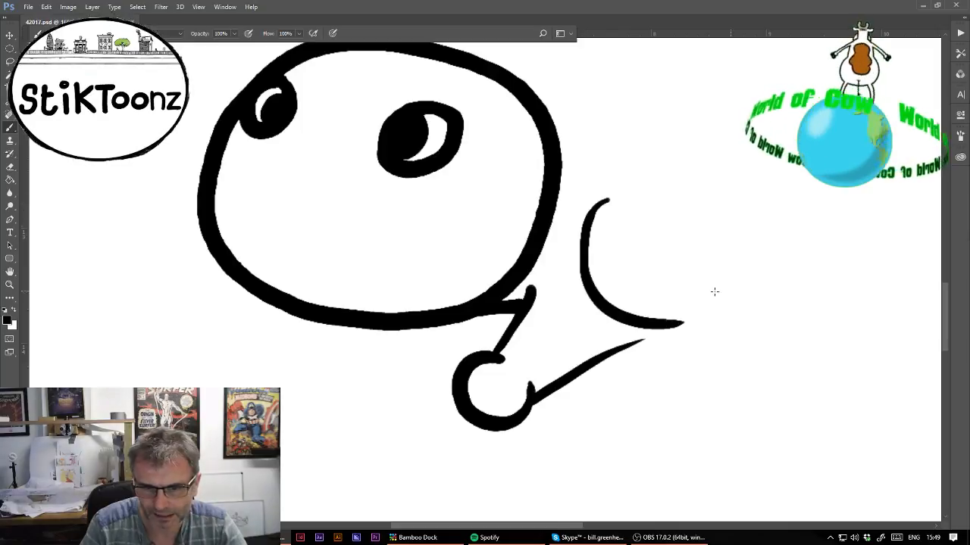
Add three short slanting strokes inside the tapering shape below the muzzle and a solid black dot in its round end
{"action": "left_click_drag", "start_coordinate": [577, 346], "coordinate": [606, 324]}
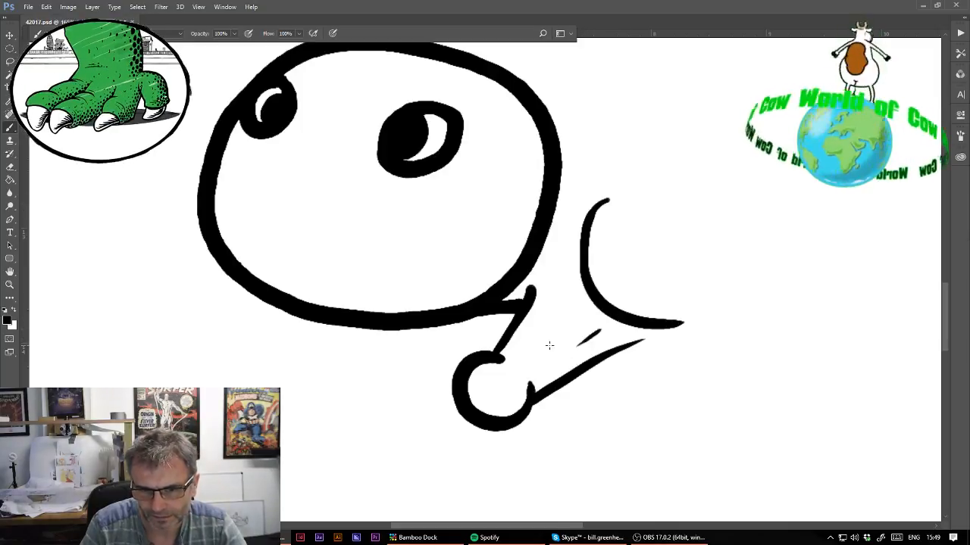
{"action": "mouse_move", "coordinate": [552, 343]}
{"action": "left_mouse_down"}
{"action": "mouse_move", "coordinate": [578, 326]}
{"action": "mouse_move", "coordinate": [556, 311]}
{"action": "left_mouse_up"}
{"action": "mouse_move", "coordinate": [497, 390]}
{"action": "left_mouse_down"}
{"action": "mouse_move", "coordinate": [489, 394]}
{"action": "mouse_move", "coordinate": [506, 391]}
{"action": "left_mouse_up"}
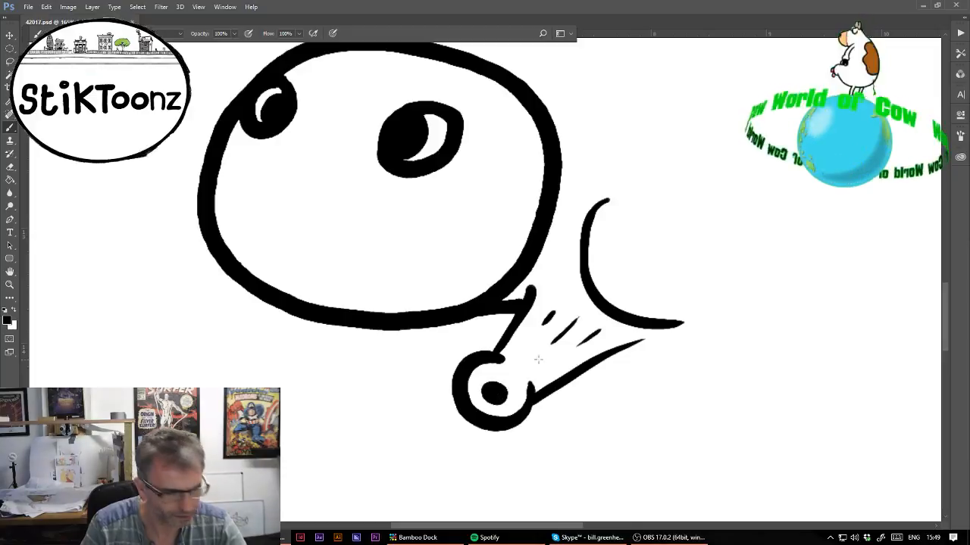
Draw the cow's back as a long line from beneath the right ear curving down over the rump, with a small branched crease inside the rump
{"action": "mouse_move", "coordinate": [576, 190]}
{"action": "left_mouse_down"}
{"action": "mouse_move", "coordinate": [382, 413]}
{"action": "mouse_move", "coordinate": [300, 393]}
{"action": "left_mouse_up"}
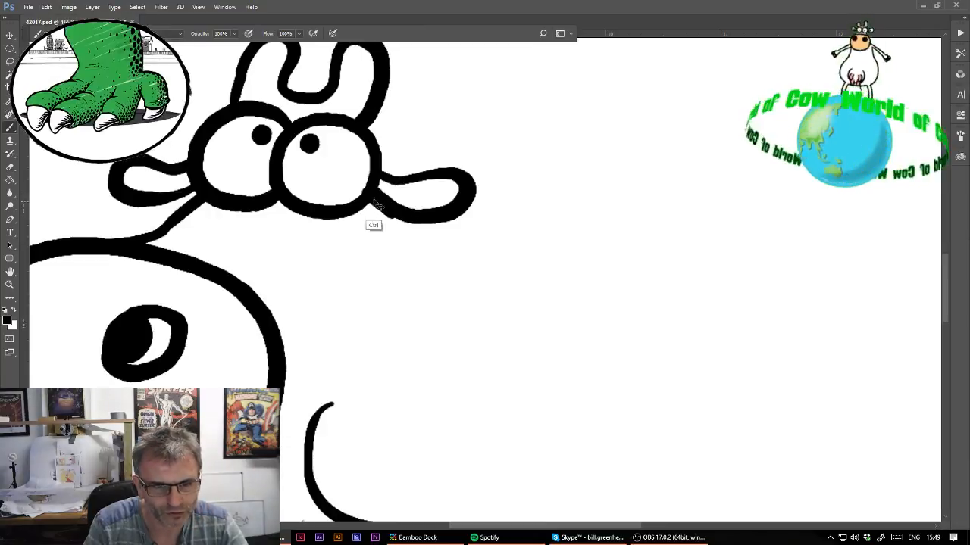
{"action": "left_click_drag", "start_coordinate": [379, 204], "coordinate": [429, 236]}
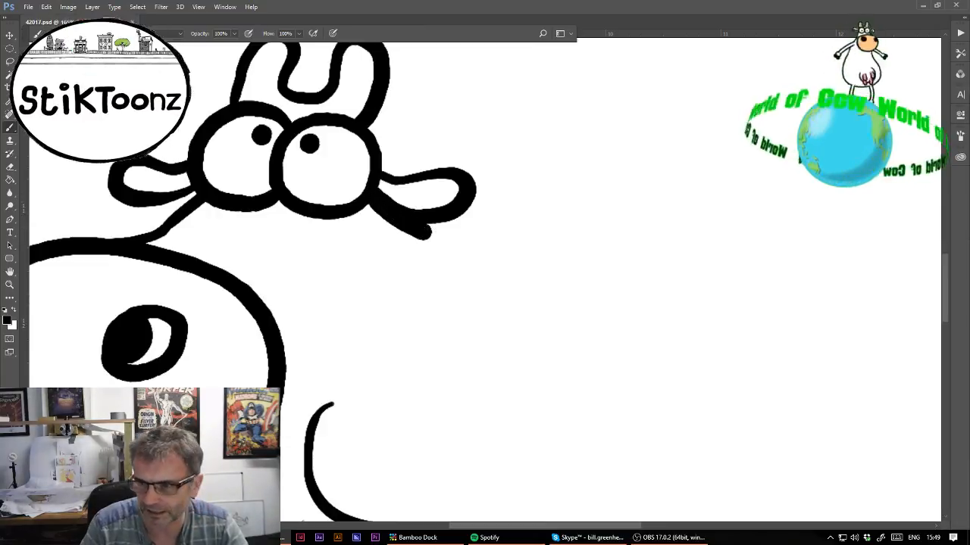
{"action": "scroll", "coordinate": [489, 283], "scroll_direction": "down", "scroll_amount": 8}
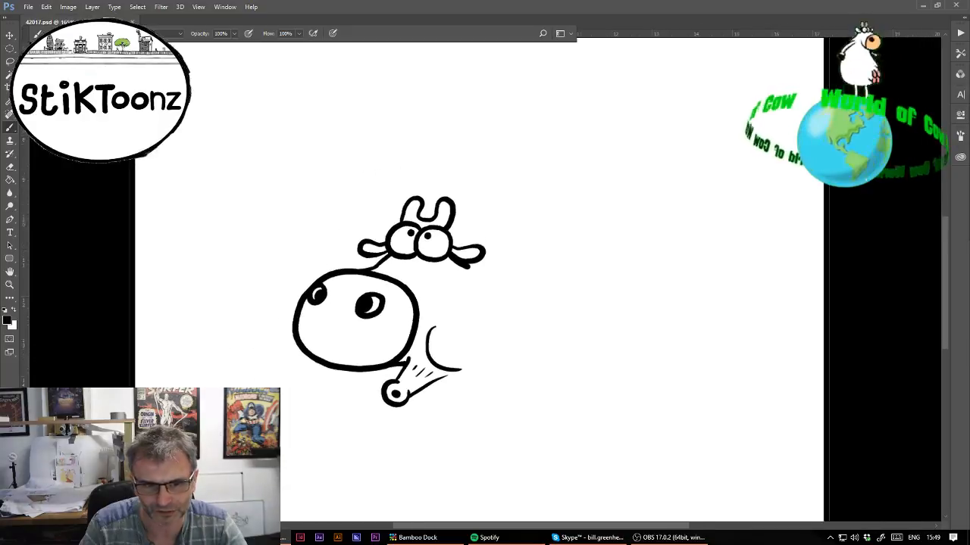
{"action": "left_click_drag", "start_coordinate": [511, 341], "coordinate": [427, 357]}
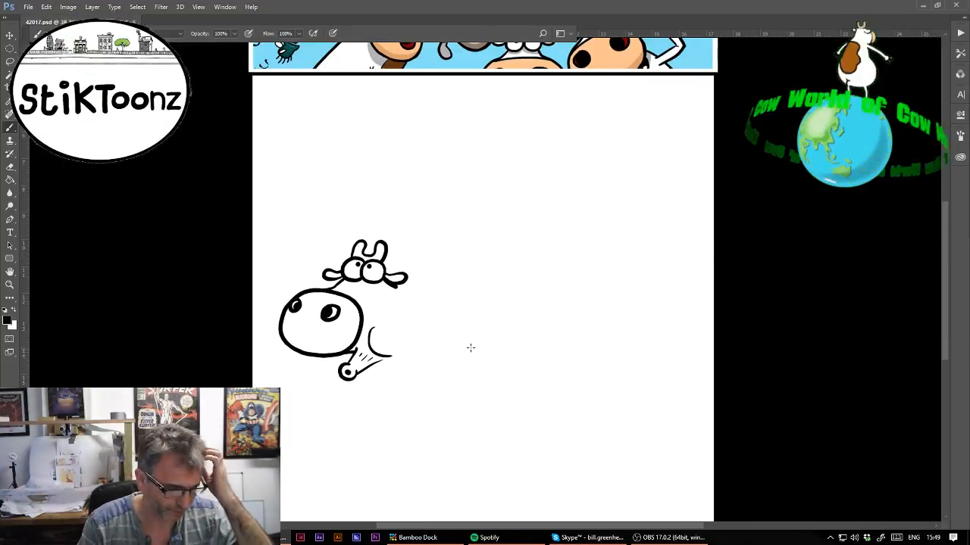
{"action": "left_click", "coordinate": [10, 284]}
{"action": "mouse_move", "coordinate": [527, 344]}
{"action": "left_mouse_down"}
{"action": "mouse_move", "coordinate": [556, 352]}
{"action": "mouse_move", "coordinate": [533, 334]}
{"action": "left_mouse_up"}
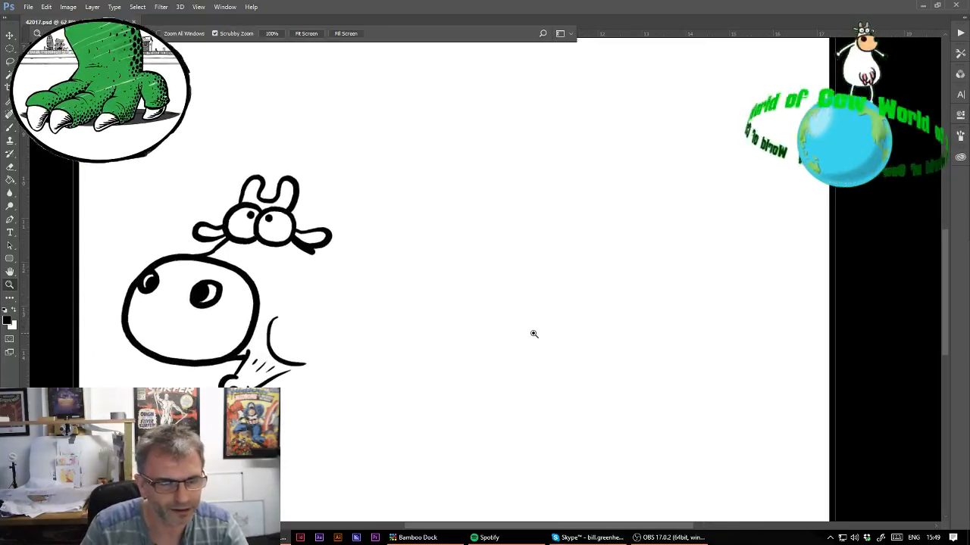
{"action": "left_click", "coordinate": [10, 127]}
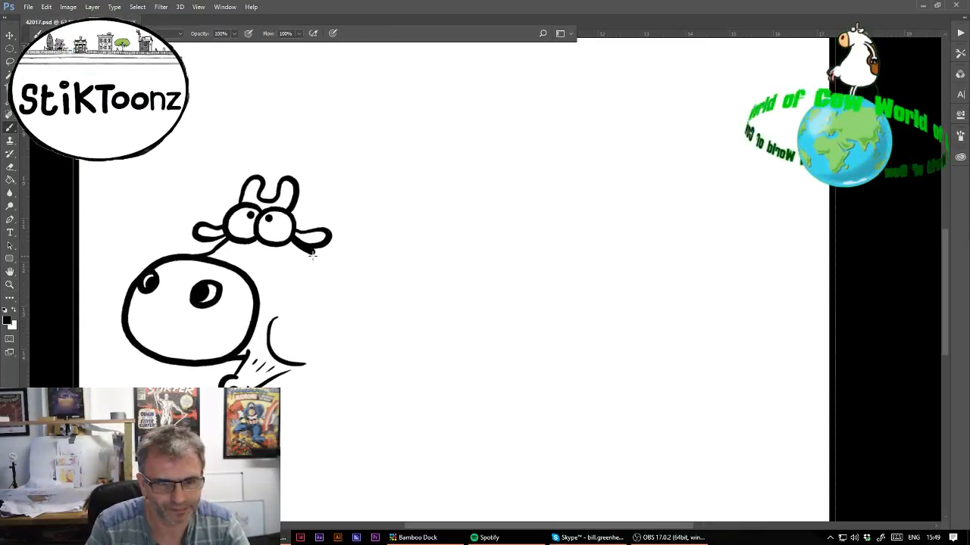
{"action": "left_click_drag", "start_coordinate": [312, 254], "coordinate": [803, 507]}
{"action": "key", "text": "ctrl+z"}
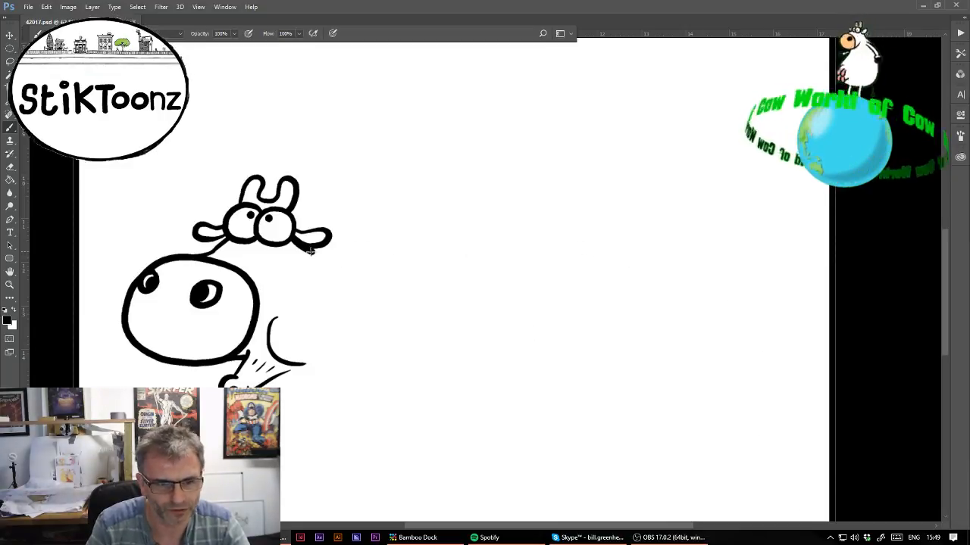
{"action": "mouse_move", "coordinate": [310, 251]}
{"action": "left_mouse_down"}
{"action": "mouse_move", "coordinate": [723, 362]}
{"action": "mouse_move", "coordinate": [732, 442]}
{"action": "left_mouse_up"}
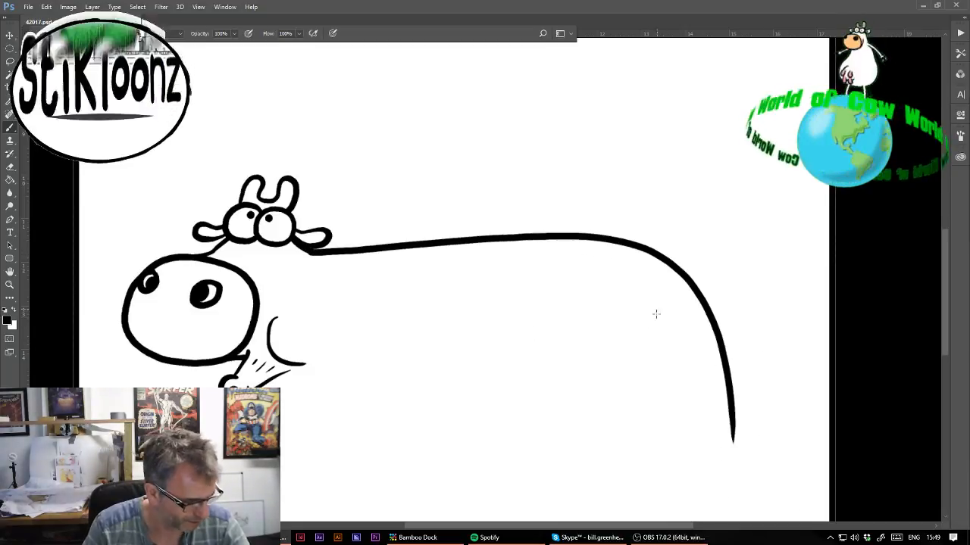
{"action": "mouse_move", "coordinate": [685, 331]}
{"action": "left_mouse_down"}
{"action": "mouse_move", "coordinate": [689, 357]}
{"action": "mouse_move", "coordinate": [676, 367]}
{"action": "mouse_move", "coordinate": [700, 354]}
{"action": "mouse_move", "coordinate": [691, 367]}
{"action": "left_mouse_up"}
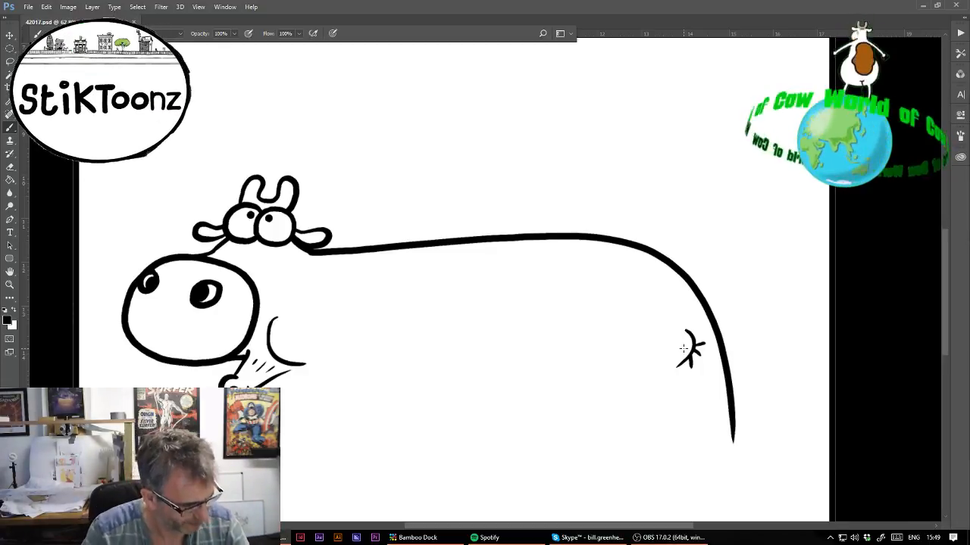
Draw a curved tail rising from the rump and arching back toward the head, and trim its lower end with the eraser
{"action": "left_click", "coordinate": [10, 284]}
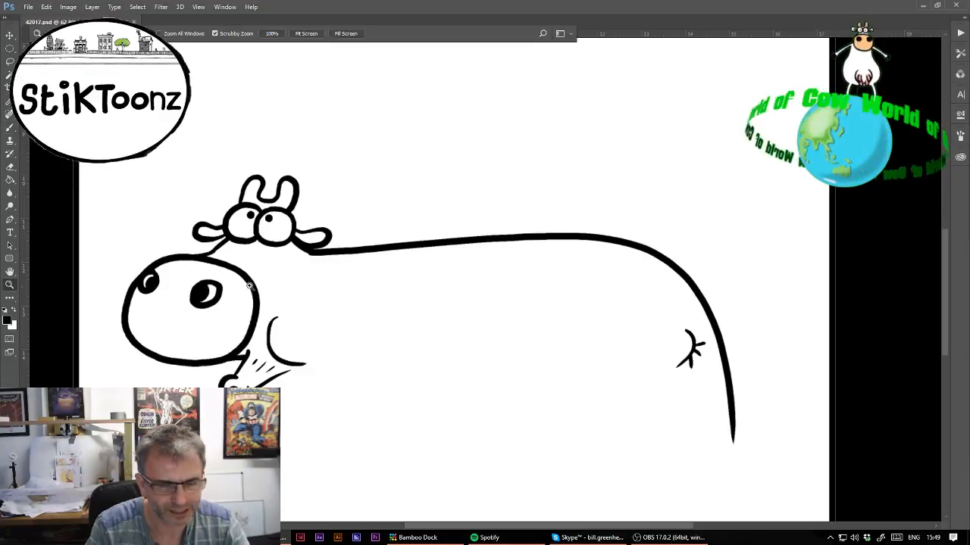
{"action": "left_click", "coordinate": [757, 226]}
{"action": "key", "text": "b"}
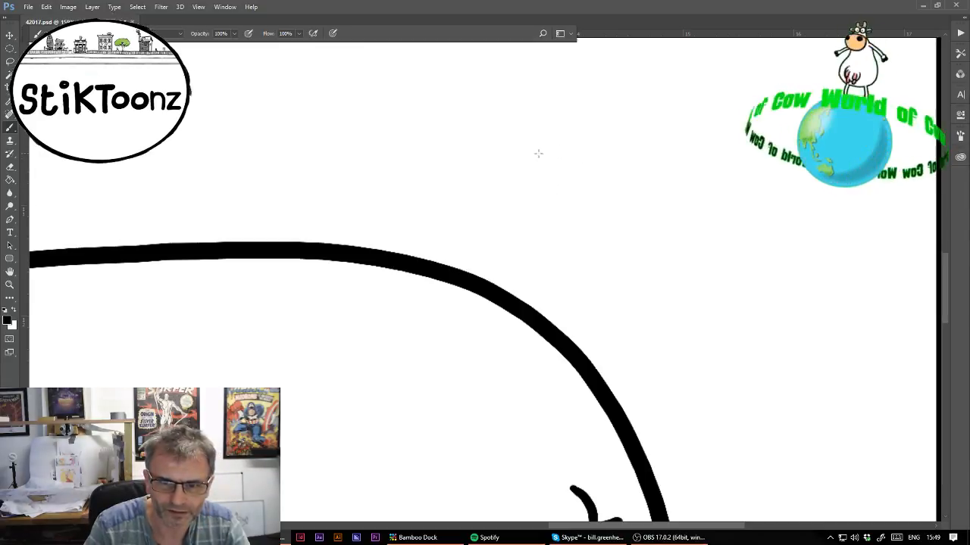
{"action": "mouse_move", "coordinate": [532, 150]}
{"action": "left_mouse_down"}
{"action": "mouse_move", "coordinate": [624, 194]}
{"action": "mouse_move", "coordinate": [428, 382]}
{"action": "left_mouse_up"}
{"action": "key", "text": "ctrl+z"}
{"action": "mouse_move", "coordinate": [550, 140]}
{"action": "left_mouse_down"}
{"action": "mouse_move", "coordinate": [565, 140]}
{"action": "mouse_move", "coordinate": [486, 369]}
{"action": "left_mouse_up"}
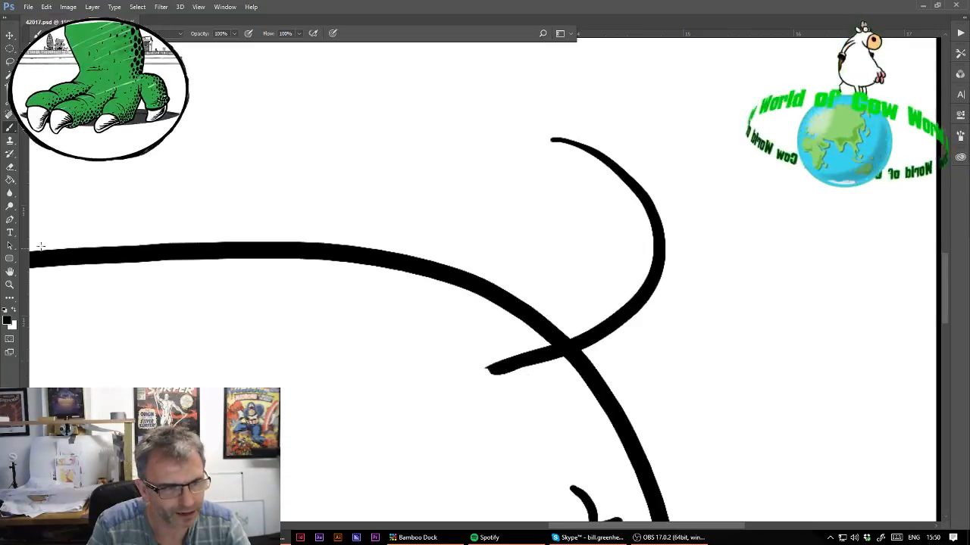
{"action": "left_click", "coordinate": [10, 167]}
{"action": "left_click_drag", "start_coordinate": [476, 370], "coordinate": [497, 379]}
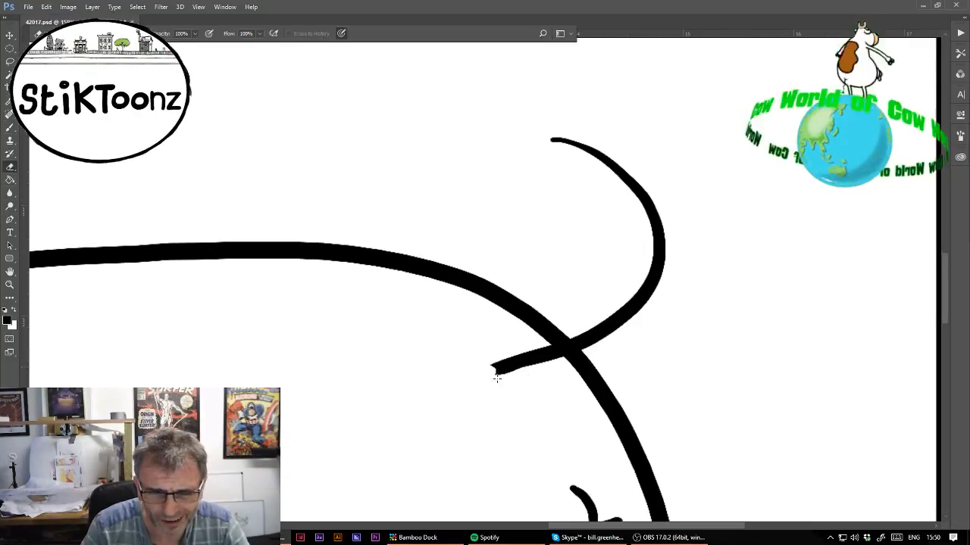
{"action": "left_click", "coordinate": [10, 284]}
{"action": "left_click_drag", "start_coordinate": [558, 115], "coordinate": [601, 123]}
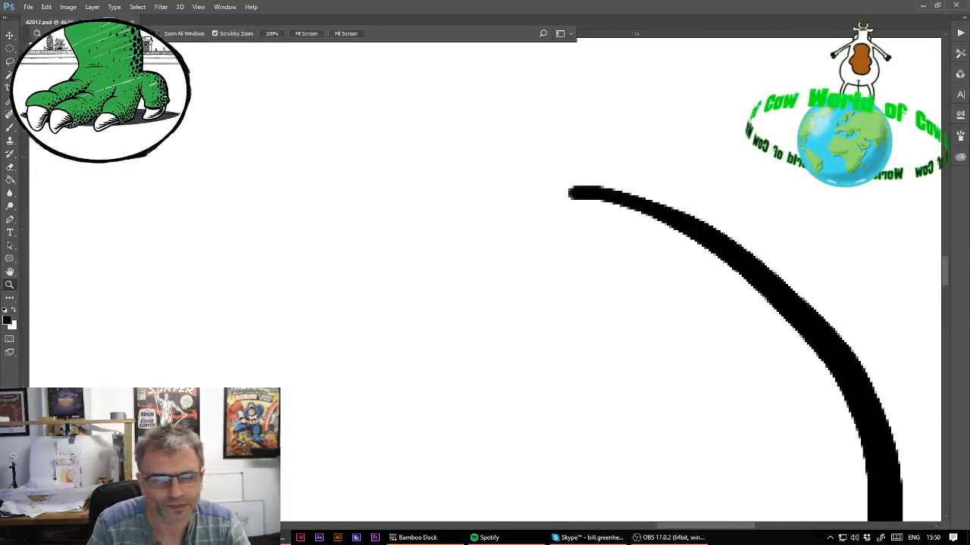
{"action": "left_click", "coordinate": [10, 127]}
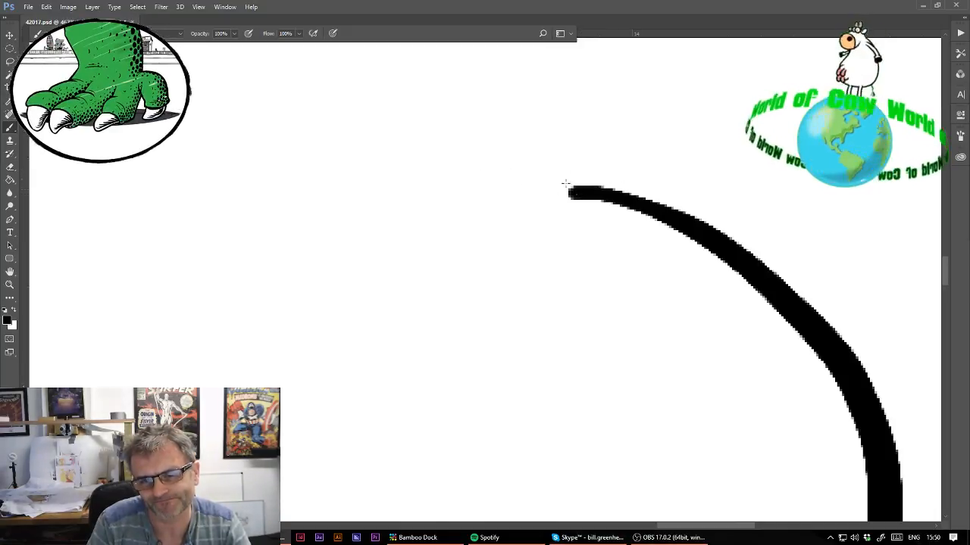
{"action": "left_click_drag", "start_coordinate": [471, 163], "coordinate": [593, 192]}
{"action": "left_click_drag", "start_coordinate": [479, 194], "coordinate": [588, 199]}
{"action": "left_click_drag", "start_coordinate": [509, 223], "coordinate": [590, 200]}
{"action": "left_click_drag", "start_coordinate": [528, 141], "coordinate": [602, 198]}
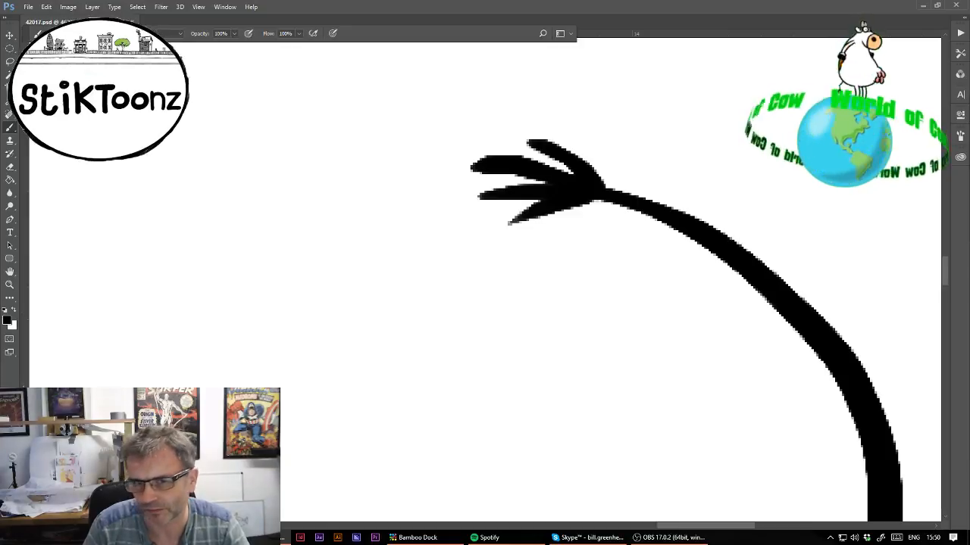
{"action": "key", "text": "ctrl+alt+z"}
{"action": "key", "text": "ctrl+alt+z"}
{"action": "key", "text": "ctrl+alt+z"}
{"action": "key", "text": "ctrl+alt+z"}
{"action": "mouse_move", "coordinate": [588, 192]}
{"action": "left_mouse_down"}
{"action": "mouse_move", "coordinate": [531, 163]}
{"action": "mouse_move", "coordinate": [442, 142]}
{"action": "left_mouse_up"}
{"action": "key", "text": "ctrl+z"}
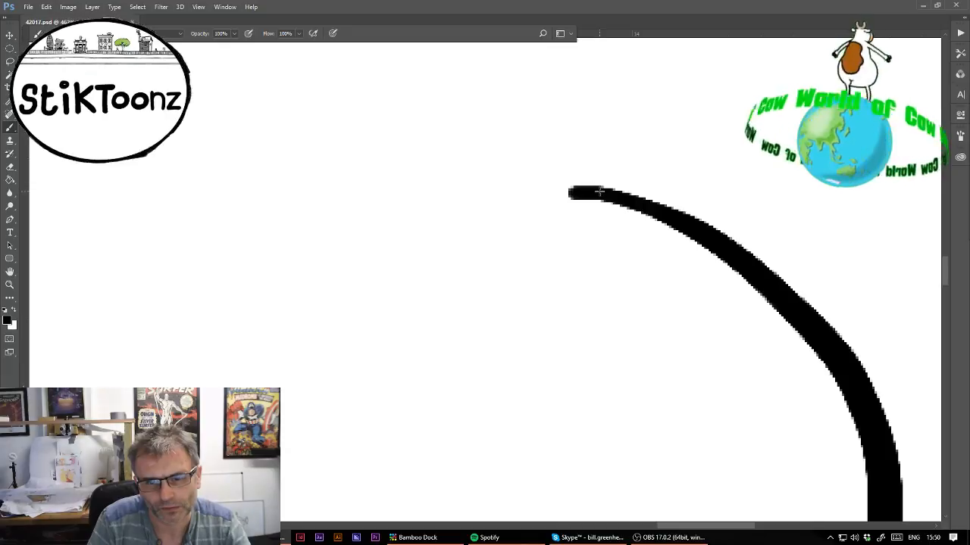
Draw a wedge-shaped tuft outline at the tail's tip with three short hair strokes inside its wide end
{"action": "mouse_move", "coordinate": [598, 192]}
{"action": "left_mouse_down"}
{"action": "mouse_move", "coordinate": [513, 156]}
{"action": "mouse_move", "coordinate": [440, 151]}
{"action": "mouse_move", "coordinate": [417, 161]}
{"action": "mouse_move", "coordinate": [403, 184]}
{"action": "mouse_move", "coordinate": [405, 246]}
{"action": "mouse_move", "coordinate": [421, 263]}
{"action": "mouse_move", "coordinate": [474, 232]}
{"action": "mouse_move", "coordinate": [603, 194]}
{"action": "left_mouse_up"}
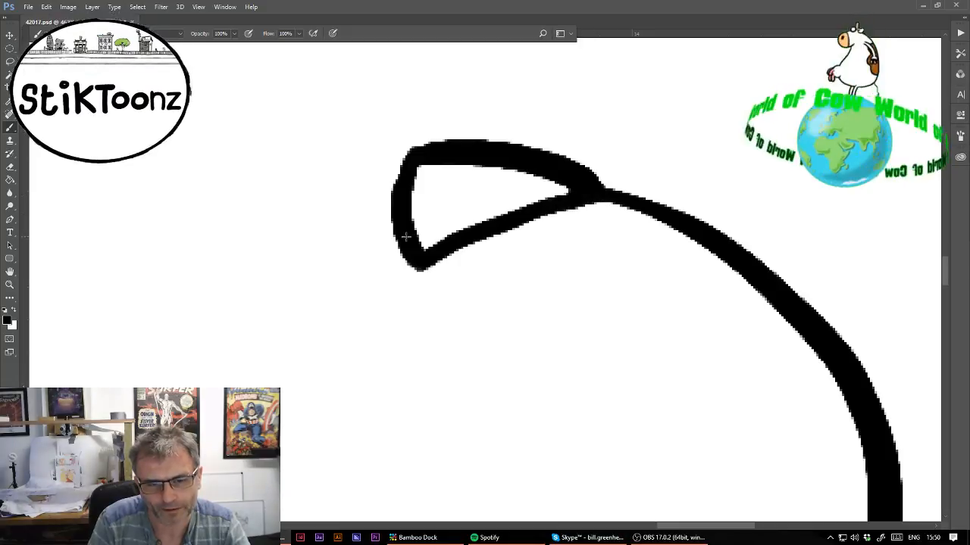
{"action": "mouse_move", "coordinate": [414, 229]}
{"action": "left_mouse_down"}
{"action": "mouse_move", "coordinate": [462, 217]}
{"action": "mouse_move", "coordinate": [474, 178]}
{"action": "left_mouse_up"}
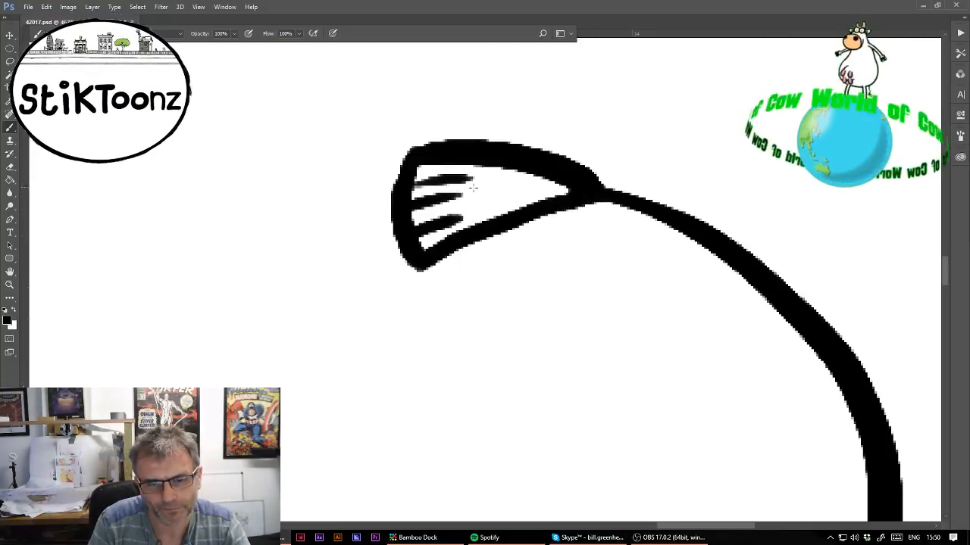
{"action": "left_click", "coordinate": [9, 166]}
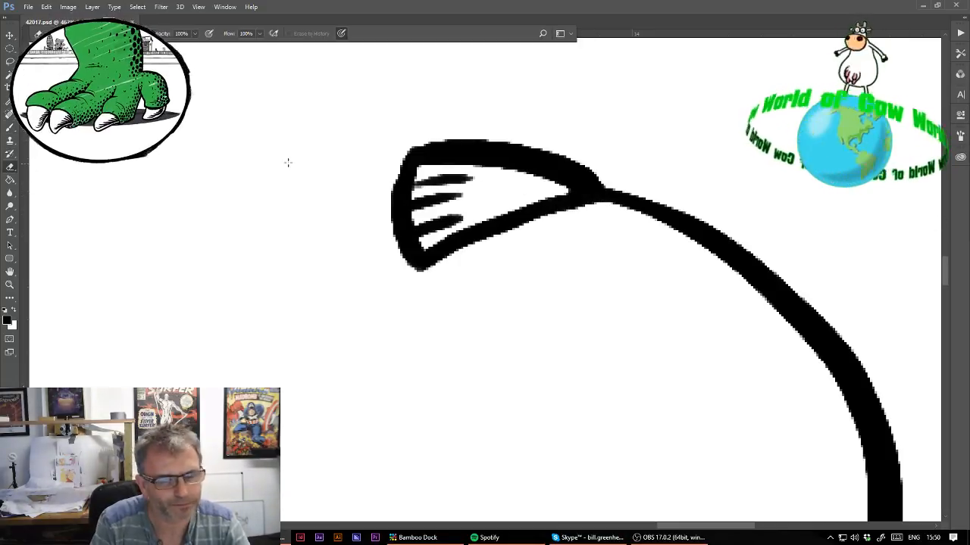
Thin the upper outline of the tail's tuft with the eraser
{"action": "mouse_move", "coordinate": [423, 139]}
{"action": "left_mouse_down"}
{"action": "mouse_move", "coordinate": [502, 138]}
{"action": "mouse_move", "coordinate": [607, 168]}
{"action": "left_mouse_up"}
{"action": "mouse_move", "coordinate": [409, 139]}
{"action": "left_mouse_down"}
{"action": "mouse_move", "coordinate": [491, 140]}
{"action": "mouse_move", "coordinate": [601, 173]}
{"action": "left_mouse_up"}
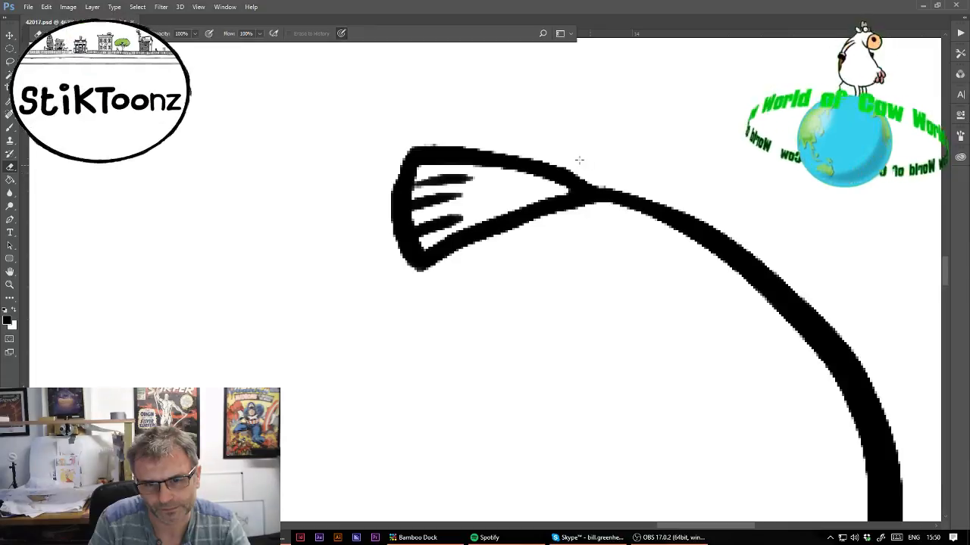
Remove the curved tail and its wedge-shaped tuft from the cow's rump
{"action": "key", "text": "ctrl+minus"}
{"action": "key", "text": "ctrl+minus"}
{"action": "key", "text": "ctrl+minus"}
{"action": "key", "text": "ctrl+minus"}
{"action": "key", "text": "ctrl+minus"}
{"action": "key", "text": "ctrl+minus"}
{"action": "key", "text": "ctrl+minus"}
{"action": "key", "text": "ctrl+minus"}
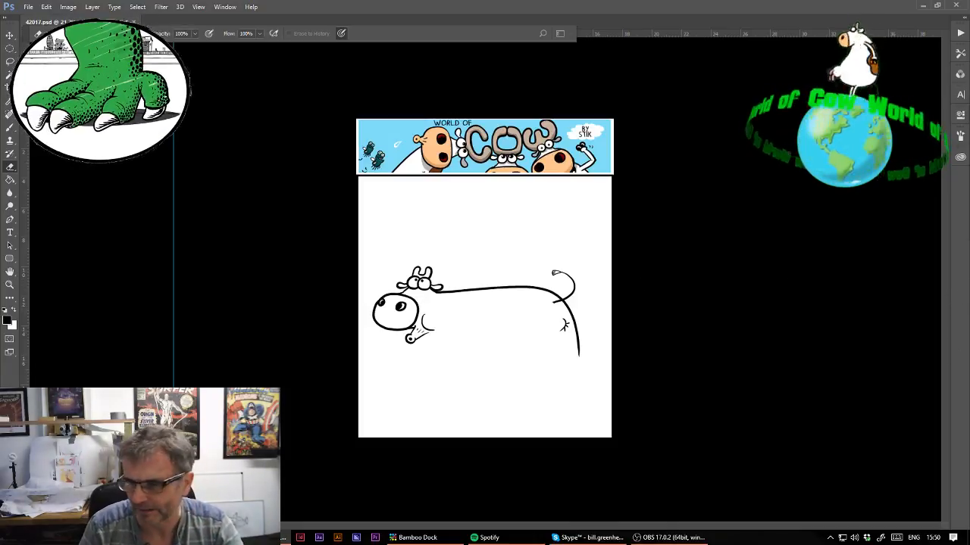
{"action": "left_click_drag", "start_coordinate": [556, 273], "coordinate": [559, 271]}
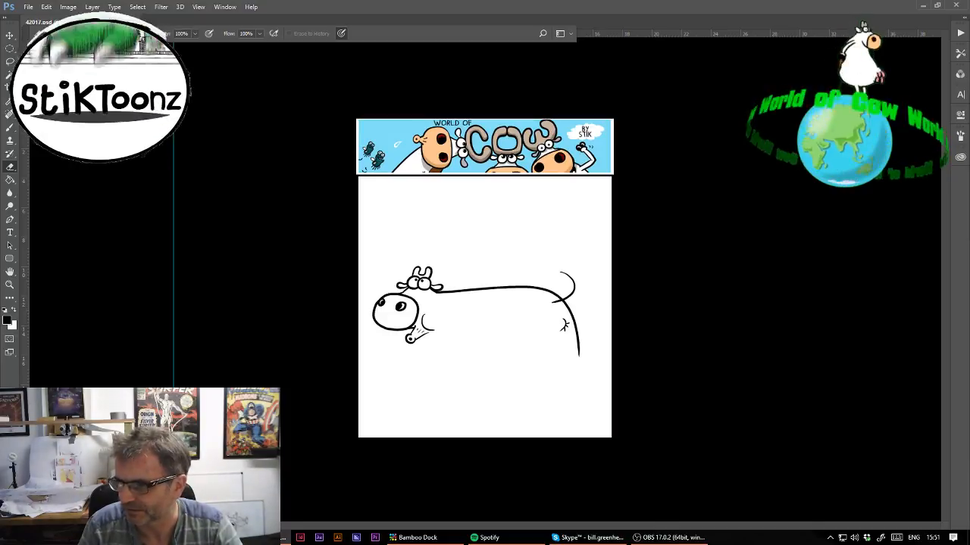
{"action": "key", "text": "ctrl+z"}
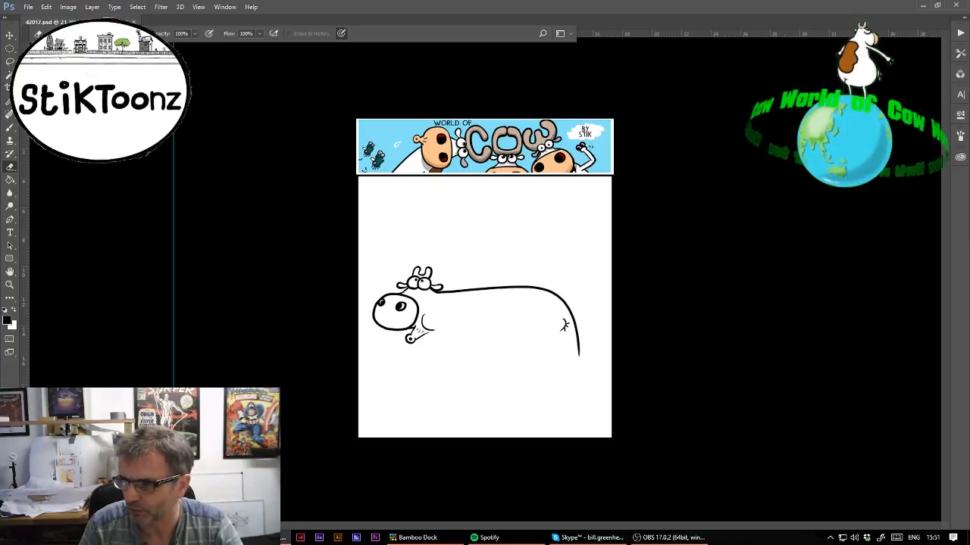
{"action": "key", "text": "ctrl+z"}
{"action": "key", "text": "ctrl+z"}
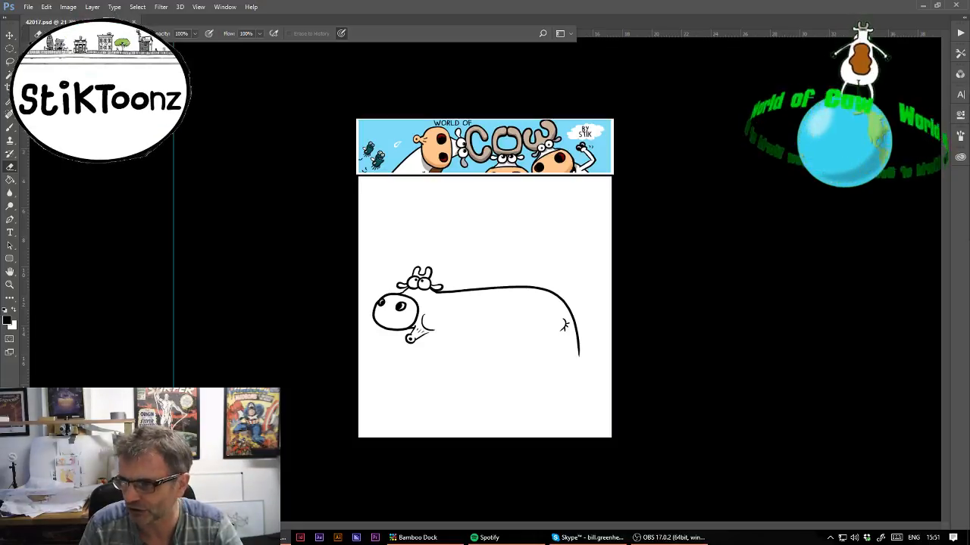
Redraw the tail as a longer black brush line rising outward from the rump and bending back toward the head
{"action": "left_click", "coordinate": [9, 284]}
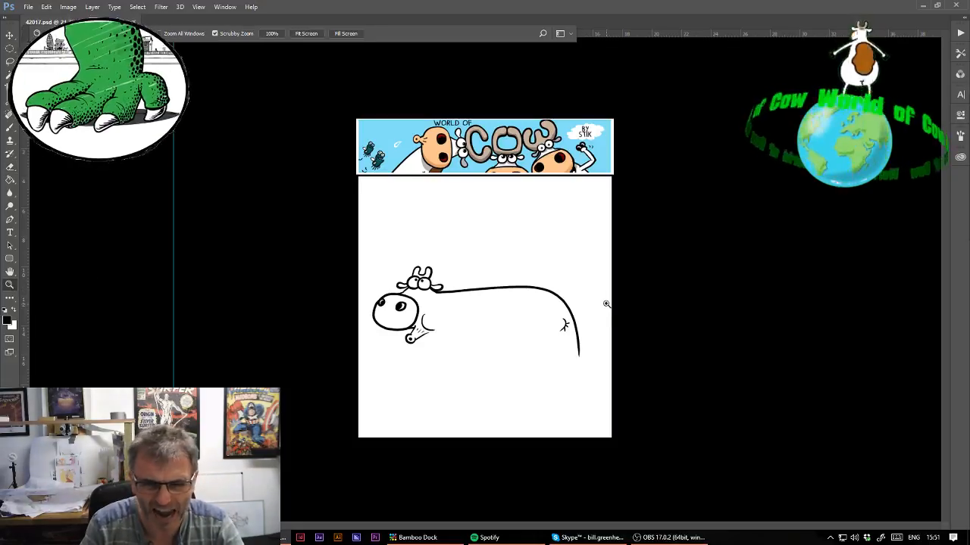
{"action": "mouse_move", "coordinate": [604, 302]}
{"action": "left_mouse_down"}
{"action": "mouse_move", "coordinate": [677, 310]}
{"action": "mouse_move", "coordinate": [677, 288]}
{"action": "left_mouse_up"}
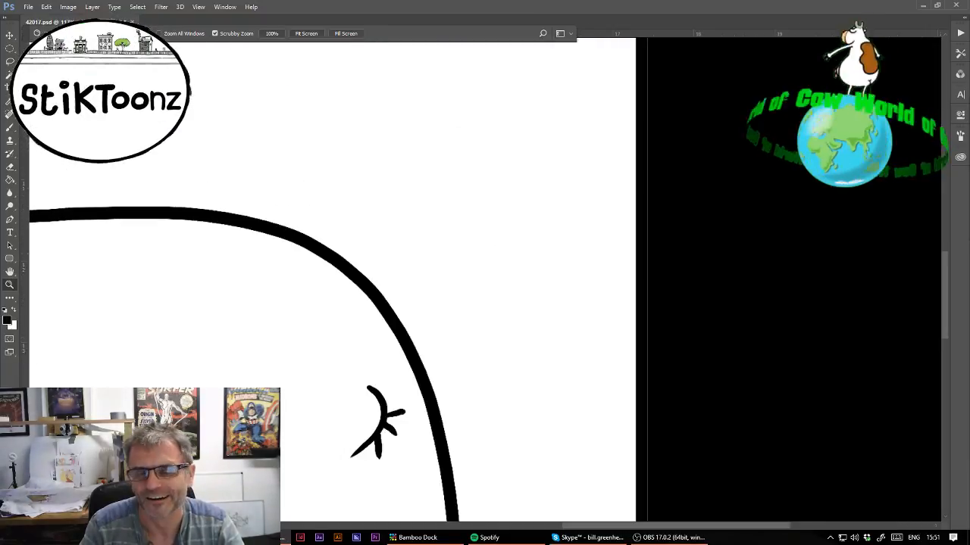
{"action": "left_click_drag", "start_coordinate": [424, 265], "coordinate": [718, 358]}
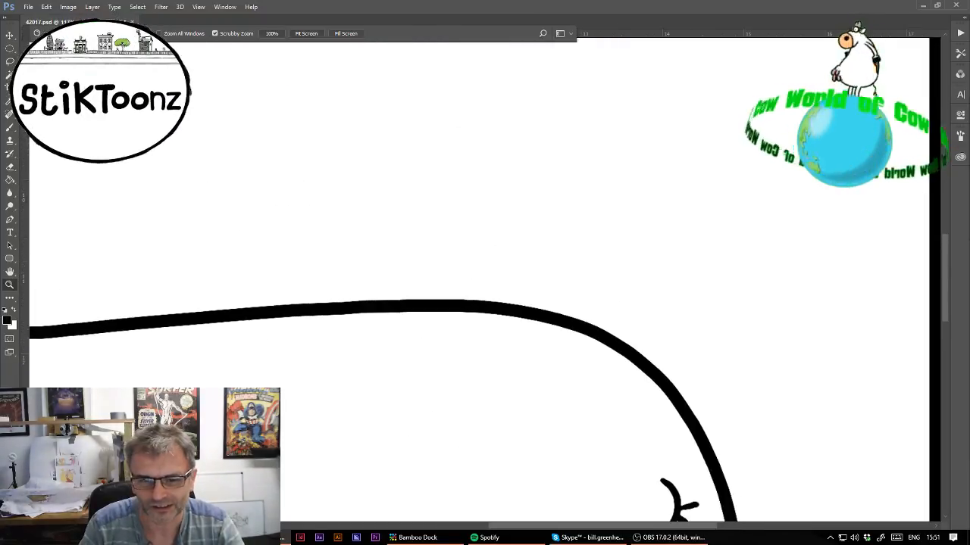
{"action": "left_click", "coordinate": [10, 128]}
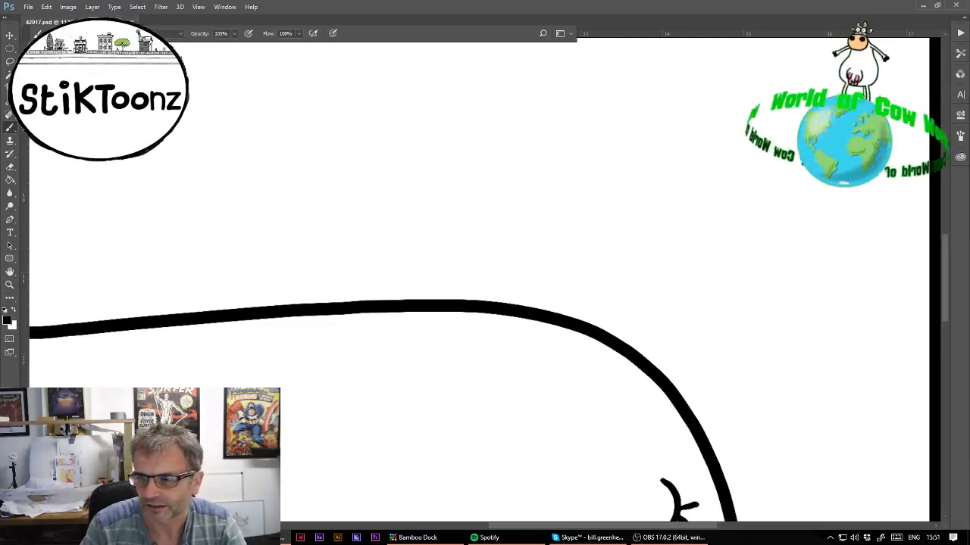
{"action": "key", "text": "ctrl+minus"}
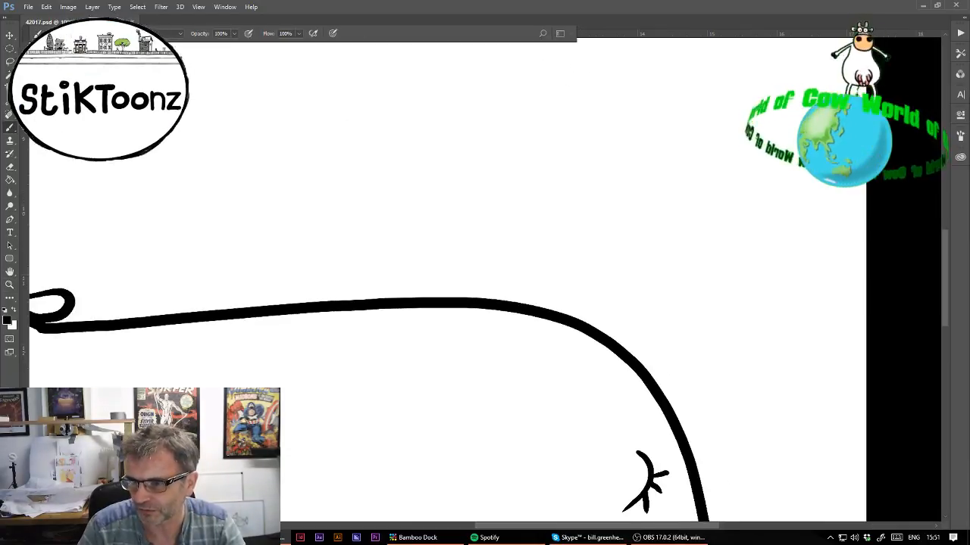
{"action": "left_click_drag", "start_coordinate": [787, 177], "coordinate": [852, 234]}
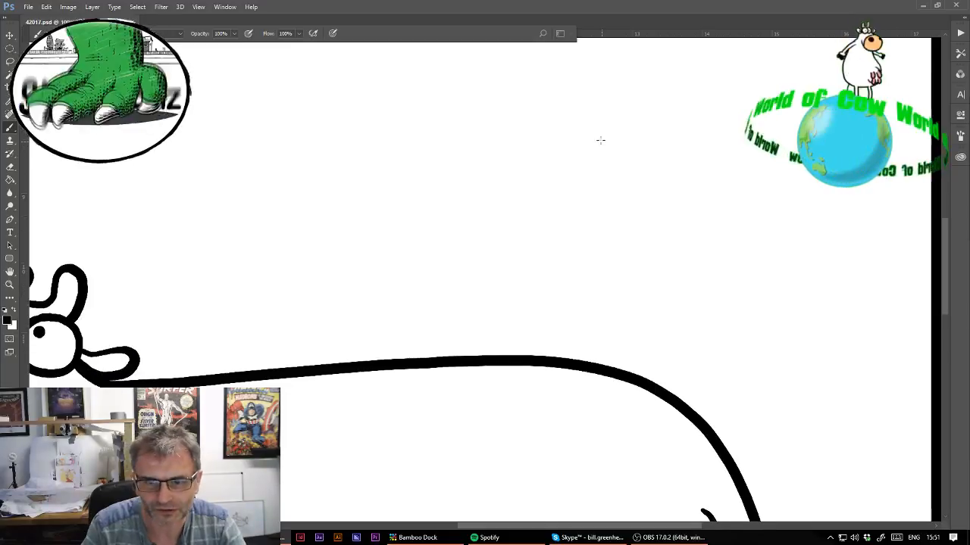
{"action": "mouse_move", "coordinate": [599, 141]}
{"action": "left_mouse_down"}
{"action": "mouse_move", "coordinate": [767, 230]}
{"action": "mouse_move", "coordinate": [697, 415]}
{"action": "left_mouse_up"}
{"action": "key", "text": "ctrl+alt+z"}
{"action": "key", "text": "ctrl+alt+z"}
{"action": "mouse_move", "coordinate": [599, 148]}
{"action": "left_mouse_down"}
{"action": "mouse_move", "coordinate": [738, 233]}
{"action": "mouse_move", "coordinate": [644, 428]}
{"action": "mouse_move", "coordinate": [674, 422]}
{"action": "left_mouse_up"}
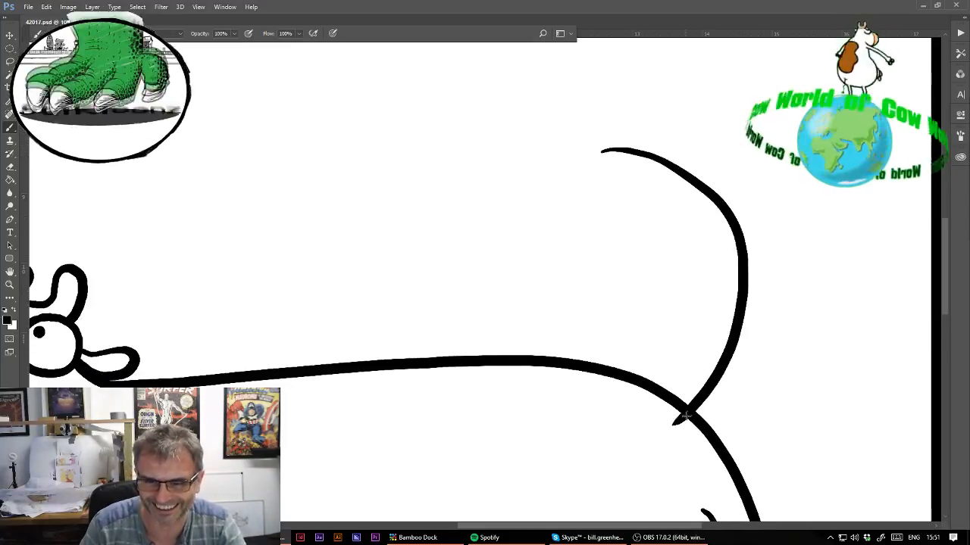
{"action": "key", "text": "ctrl+alt+z"}
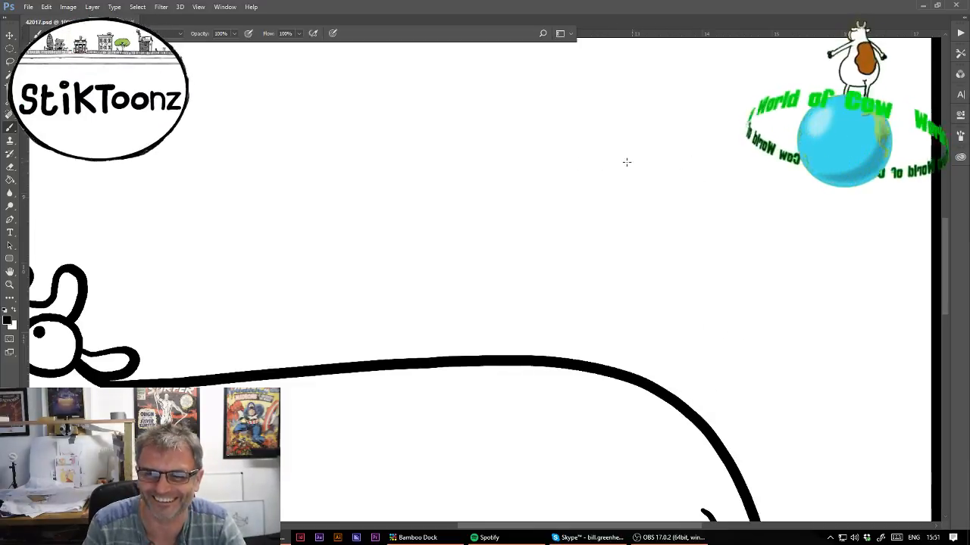
{"action": "mouse_move", "coordinate": [615, 154]}
{"action": "left_mouse_down"}
{"action": "mouse_move", "coordinate": [727, 216]}
{"action": "mouse_move", "coordinate": [673, 425]}
{"action": "left_mouse_up"}
{"action": "key", "text": "ctrl+alt+z"}
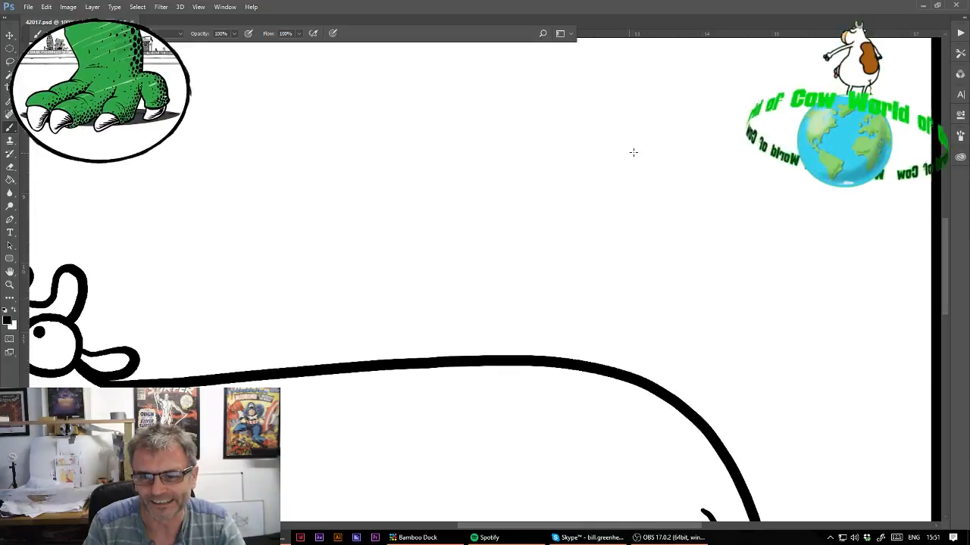
{"action": "mouse_move", "coordinate": [634, 152]}
{"action": "left_mouse_down"}
{"action": "mouse_move", "coordinate": [669, 413]}
{"action": "mouse_move", "coordinate": [659, 419]}
{"action": "mouse_move", "coordinate": [674, 409]}
{"action": "left_mouse_up"}
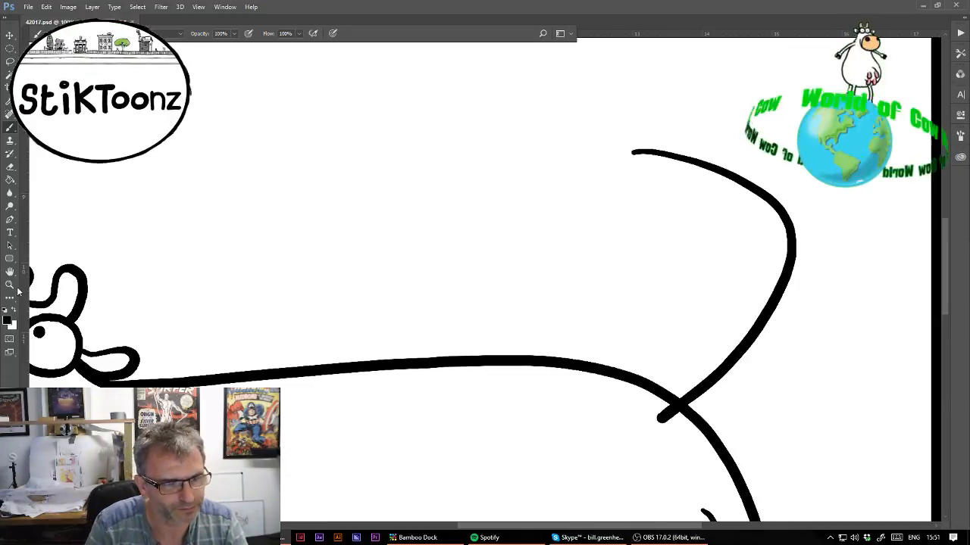
Draw a tuft of five tapering hair strokes fanning out from the tip of the tail
{"action": "key", "text": "z"}
{"action": "left_click_drag", "start_coordinate": [650, 106], "coordinate": [695, 123]}
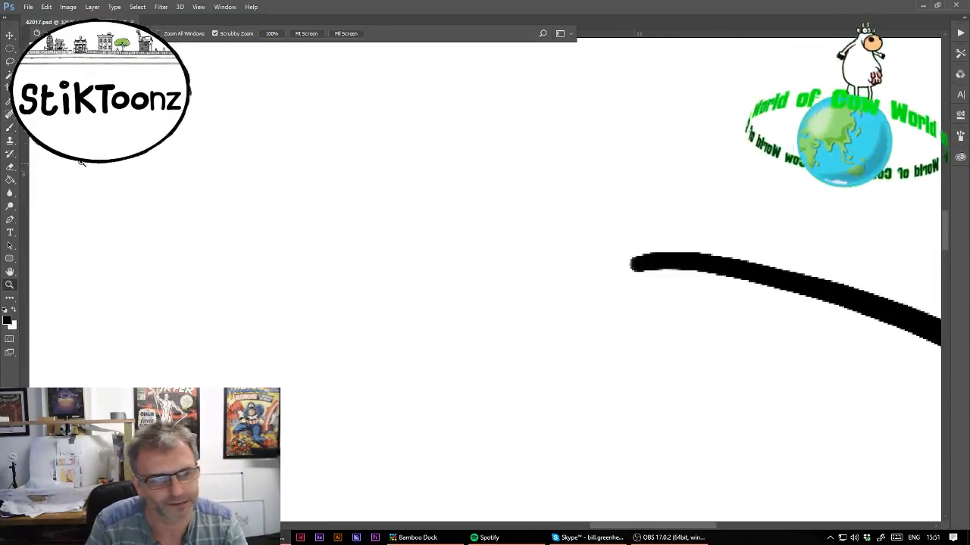
{"action": "left_click", "coordinate": [10, 129]}
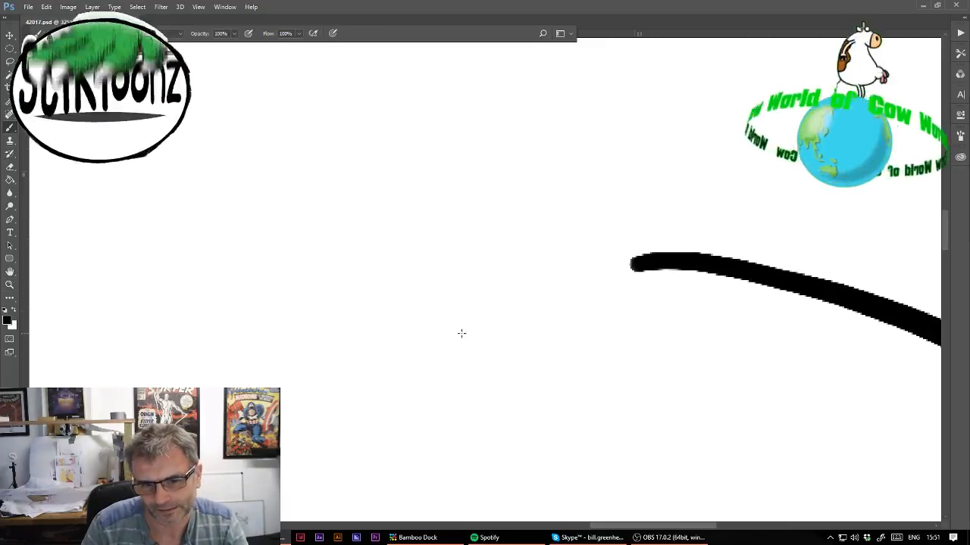
{"action": "mouse_move", "coordinate": [463, 333]}
{"action": "left_mouse_down"}
{"action": "mouse_move", "coordinate": [561, 313]}
{"action": "mouse_move", "coordinate": [643, 262]}
{"action": "left_mouse_up"}
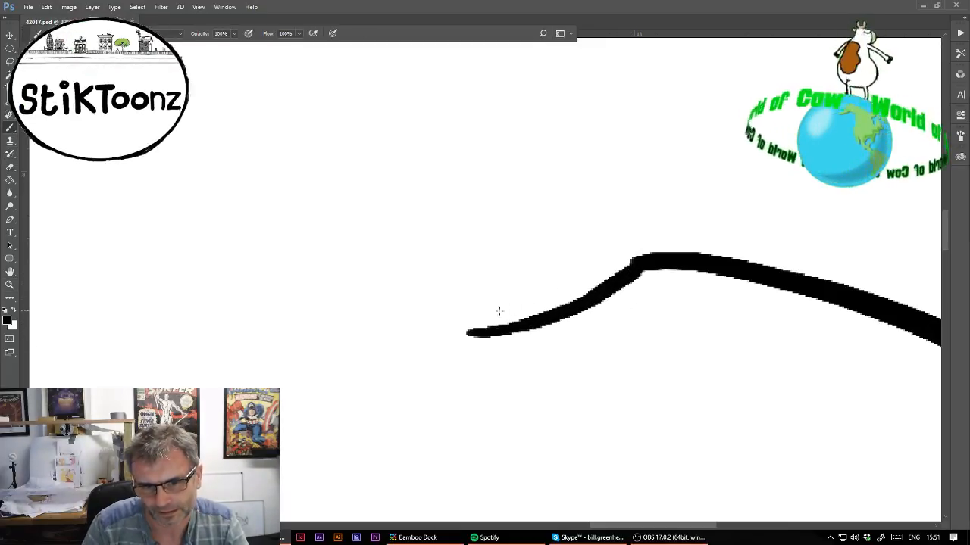
{"action": "left_click_drag", "start_coordinate": [456, 310], "coordinate": [584, 287]}
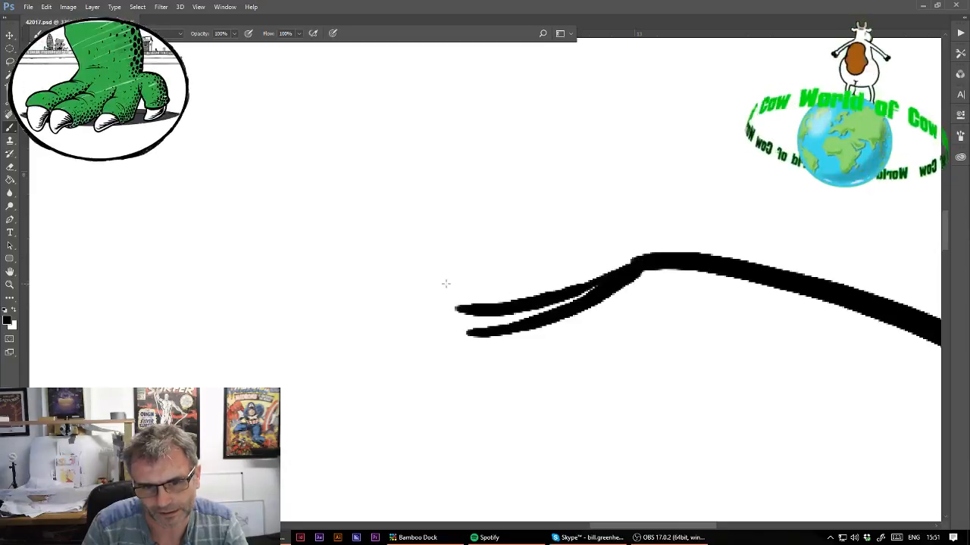
{"action": "left_click_drag", "start_coordinate": [446, 283], "coordinate": [606, 254]}
{"action": "mouse_move", "coordinate": [450, 267]}
{"action": "left_mouse_down"}
{"action": "mouse_move", "coordinate": [585, 248]}
{"action": "mouse_move", "coordinate": [656, 252]}
{"action": "left_mouse_up"}
{"action": "mouse_move", "coordinate": [471, 236]}
{"action": "left_mouse_down"}
{"action": "mouse_move", "coordinate": [615, 233]}
{"action": "mouse_move", "coordinate": [694, 258]}
{"action": "left_mouse_up"}
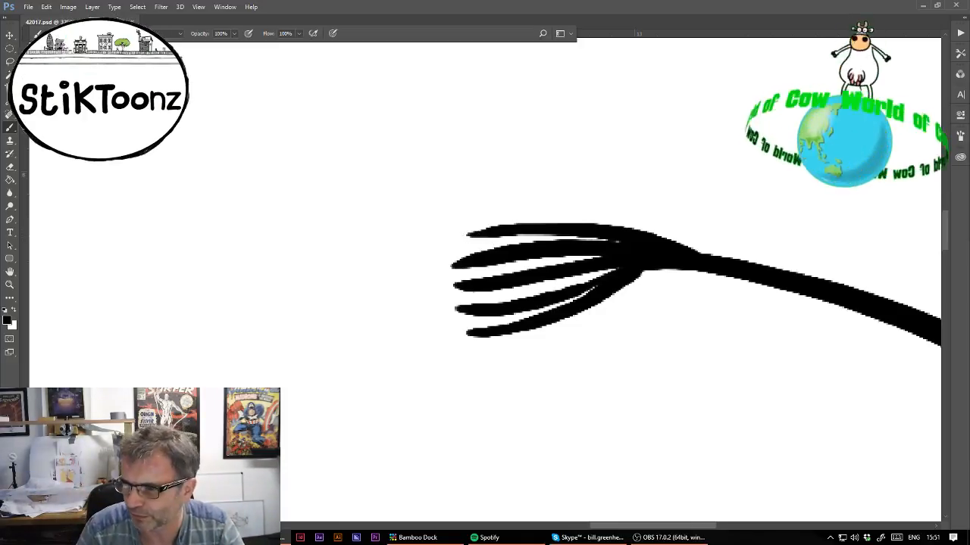
Draw the cow's chest as a line from beneath the tapering shape below the muzzle, curving down and round toward the belly
{"action": "key", "text": "ctrl+minus"}
{"action": "key", "text": "ctrl+minus"}
{"action": "key", "text": "ctrl+minus"}
{"action": "key", "text": "ctrl+minus"}
{"action": "key", "text": "ctrl+minus"}
{"action": "key", "text": "ctrl+minus"}
{"action": "key", "text": "ctrl+minus"}
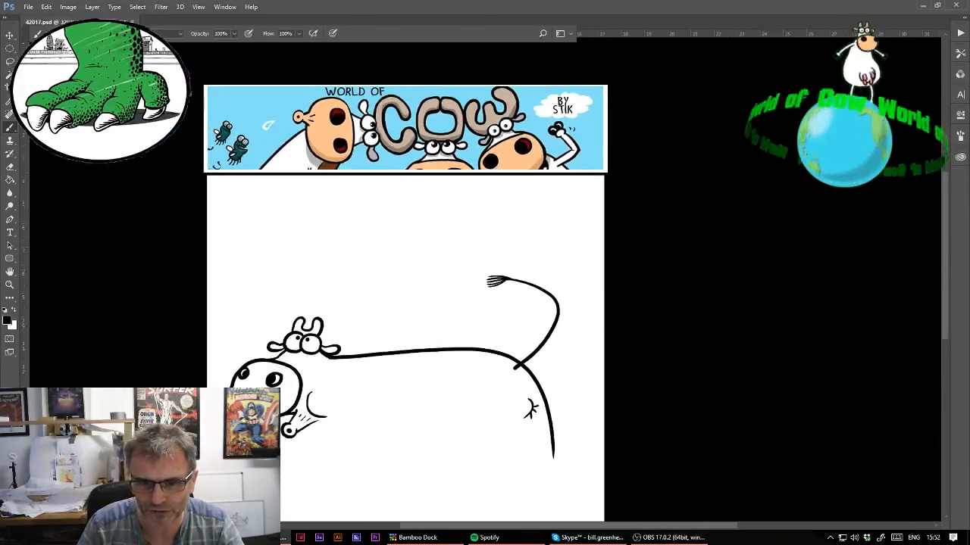
{"action": "left_click", "coordinate": [10, 285]}
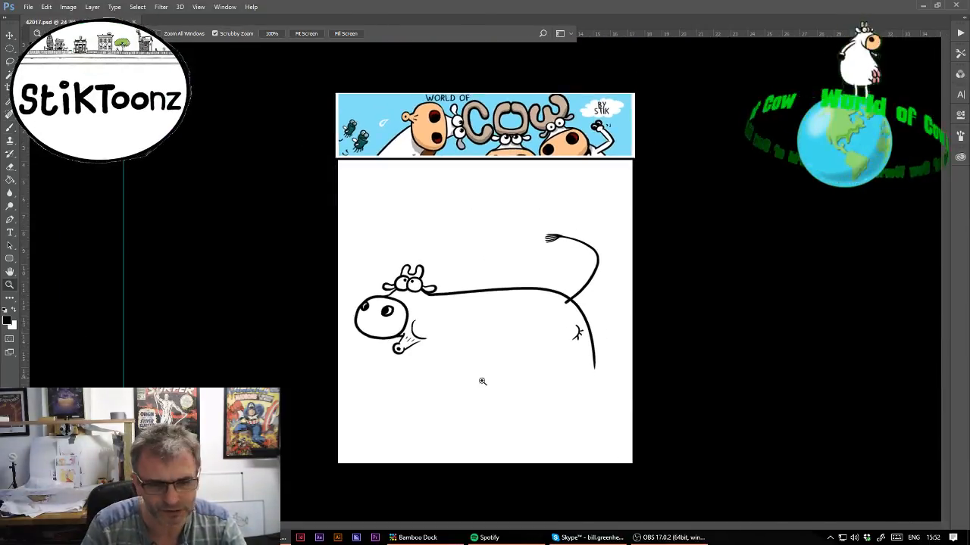
{"action": "left_click_drag", "start_coordinate": [481, 384], "coordinate": [559, 391]}
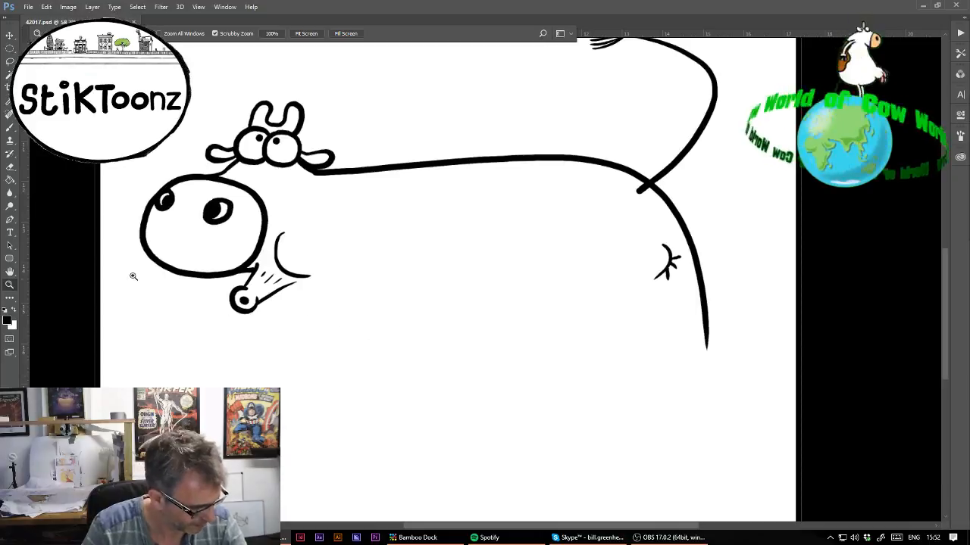
{"action": "left_click", "coordinate": [10, 129]}
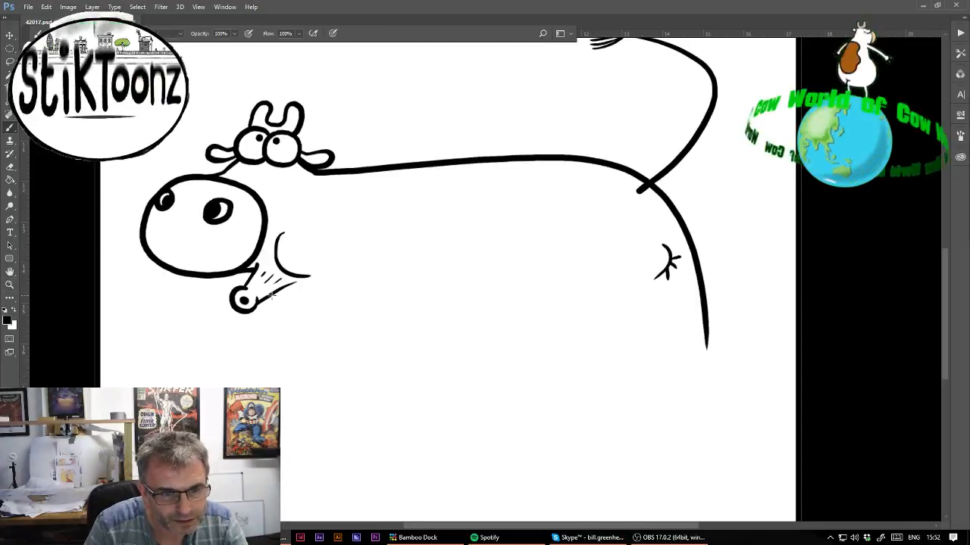
{"action": "left_click_drag", "start_coordinate": [271, 297], "coordinate": [299, 407]}
{"action": "key", "text": "ctrl+z"}
{"action": "mouse_move", "coordinate": [271, 296]}
{"action": "left_mouse_down"}
{"action": "mouse_move", "coordinate": [269, 348]}
{"action": "mouse_move", "coordinate": [341, 440]}
{"action": "left_mouse_up"}
{"action": "key", "text": "ctrl+z"}
{"action": "left_click_drag", "start_coordinate": [271, 294], "coordinate": [361, 446]}
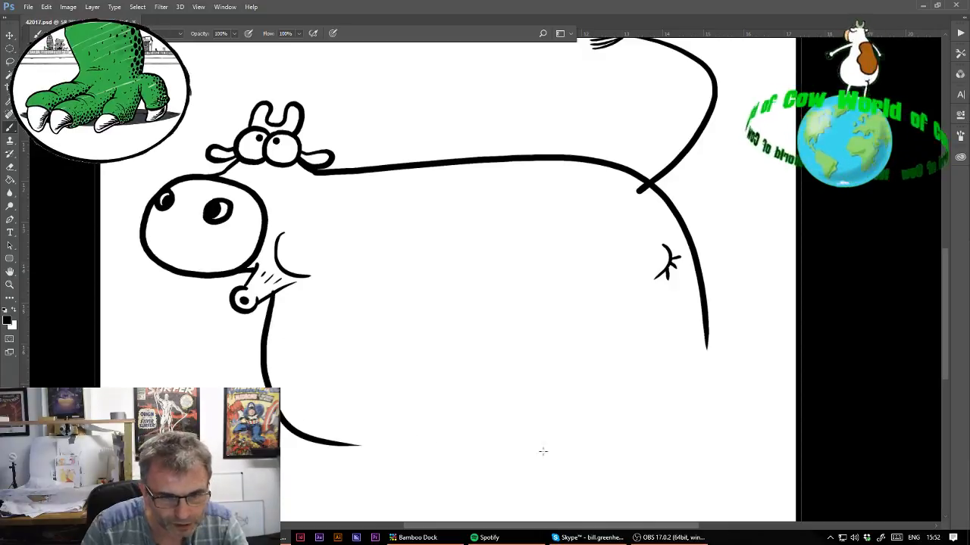
{"action": "key", "text": "ctrl+z"}
{"action": "left_click_drag", "start_coordinate": [273, 294], "coordinate": [362, 428]}
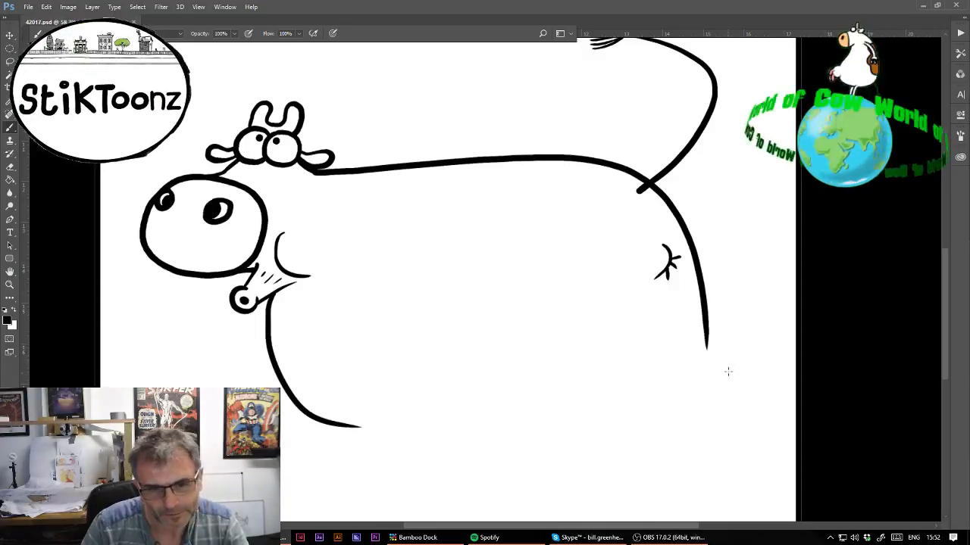
Extend the rump line in a rounded curve down and inward toward the underside of the belly
{"action": "left_click_drag", "start_coordinate": [700, 282], "coordinate": [619, 434]}
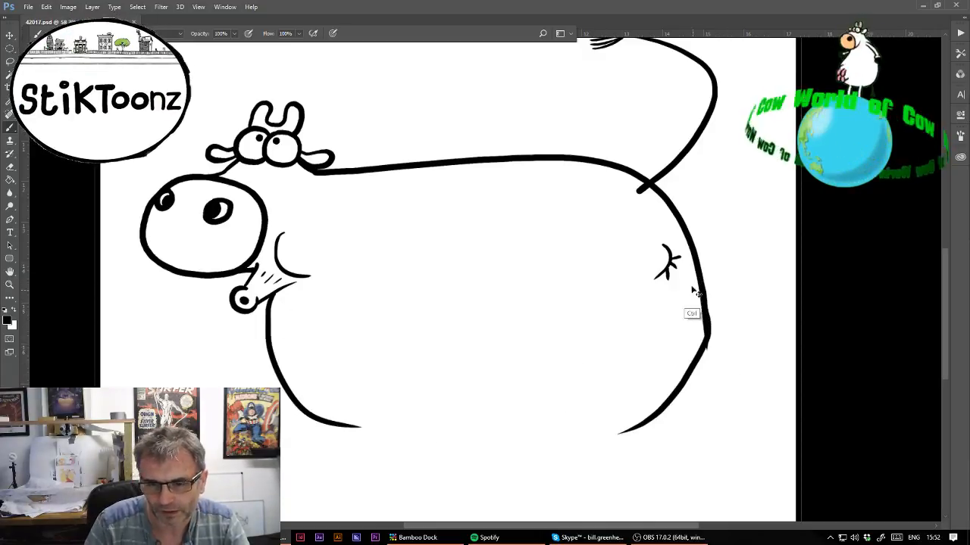
{"action": "key", "text": "ctrl+z"}
{"action": "left_click_drag", "start_coordinate": [697, 271], "coordinate": [593, 427]}
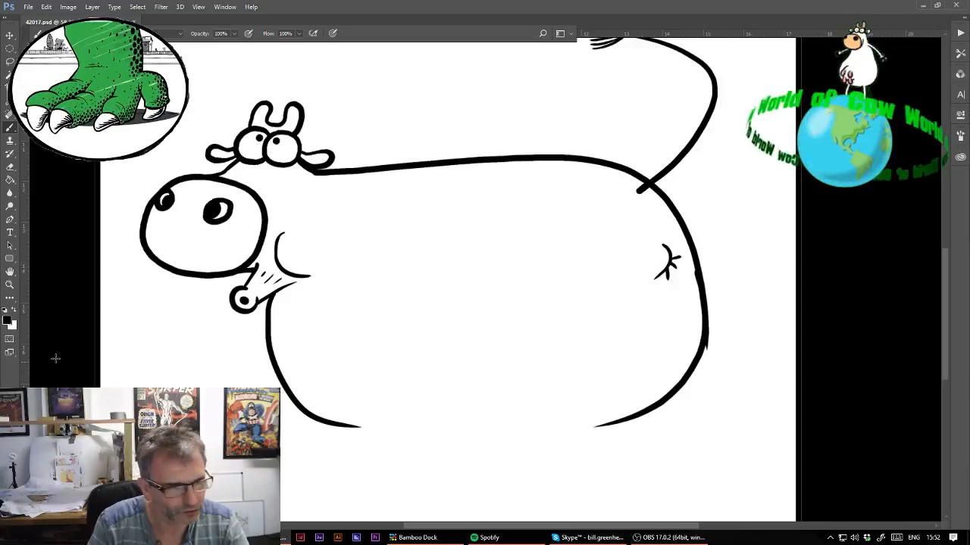
Erase the bump and the protruding spike where the two rump strokes overlap
{"action": "key", "text": "z"}
{"action": "left_click_drag", "start_coordinate": [768, 303], "coordinate": [807, 310]}
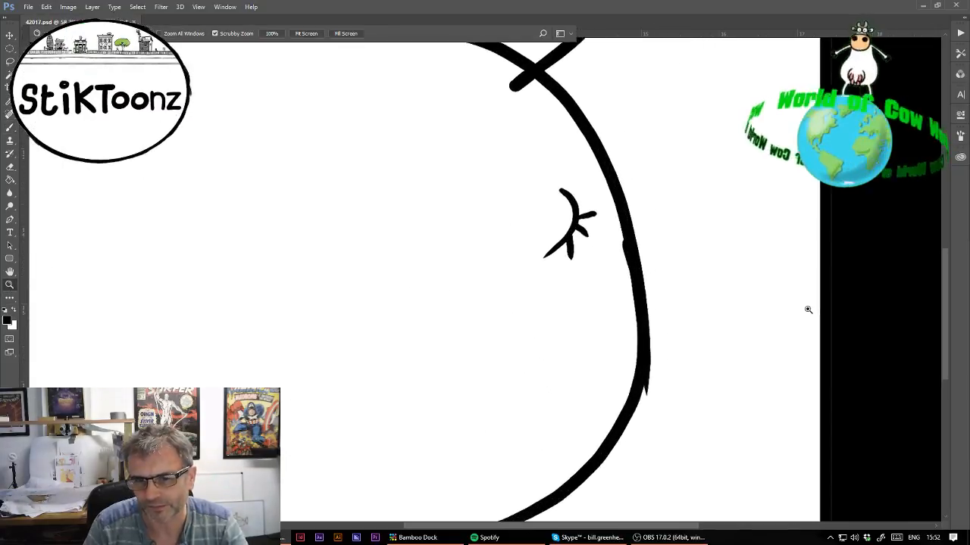
{"action": "left_click", "coordinate": [679, 369]}
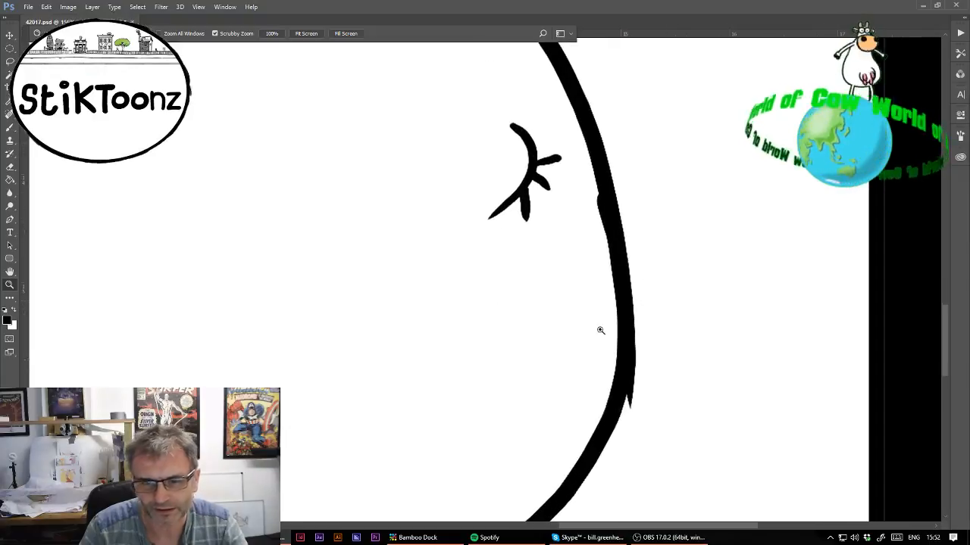
{"action": "left_click", "coordinate": [10, 167]}
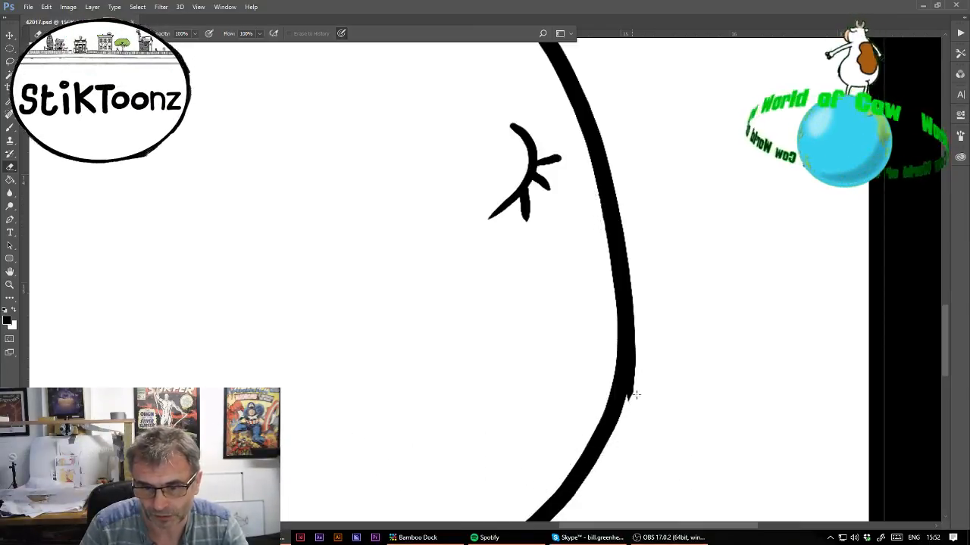
{"action": "left_click_drag", "start_coordinate": [635, 397], "coordinate": [632, 394]}
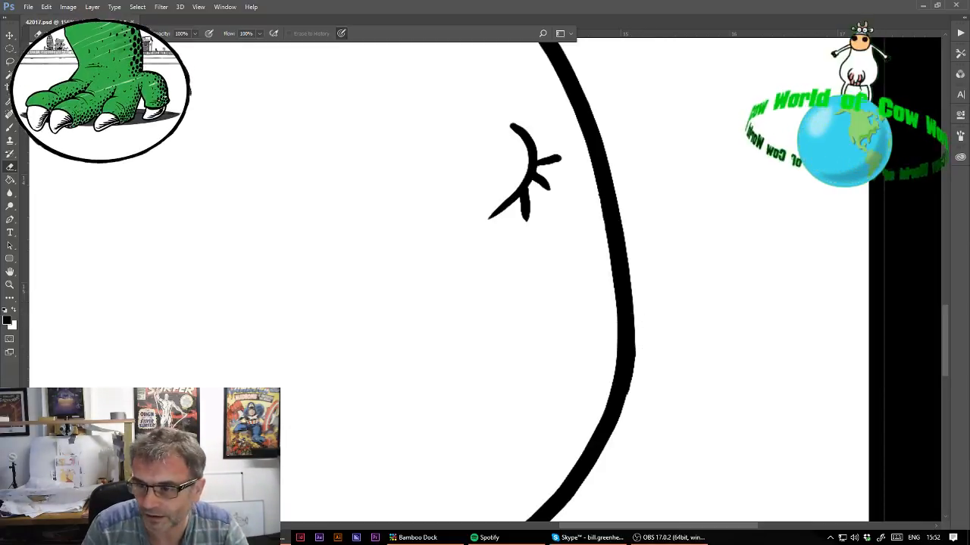
Draw a wavy patch outline hanging beneath the back, from below the right ear across the flank and up to the back line
{"action": "left_click_drag", "start_coordinate": [394, 326], "coordinate": [856, 269]}
{"action": "left_click_drag", "start_coordinate": [856, 485], "coordinate": [669, 56]}
{"action": "left_click_drag", "start_coordinate": [227, 75], "coordinate": [470, 506]}
{"action": "left_click", "coordinate": [10, 128]}
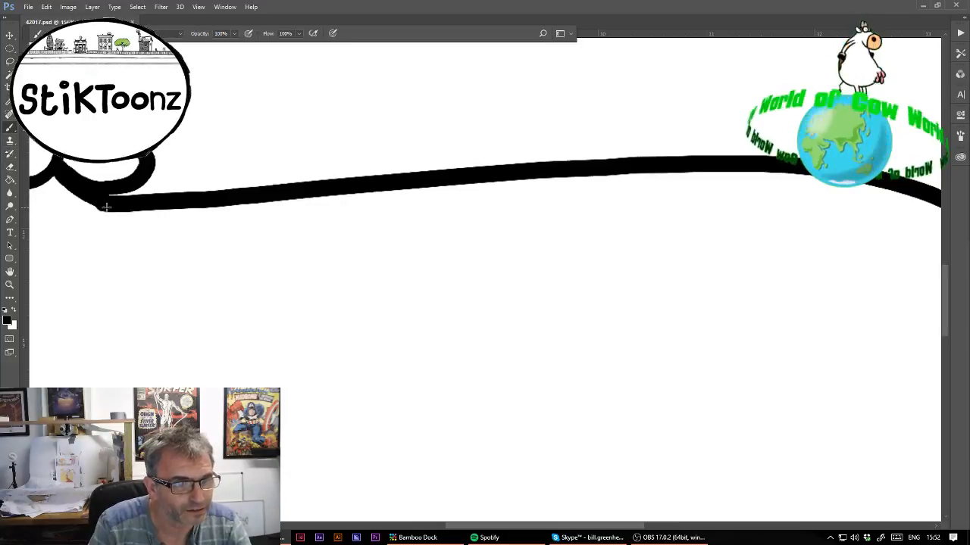
{"action": "mouse_move", "coordinate": [106, 206]}
{"action": "left_mouse_down"}
{"action": "mouse_move", "coordinate": [150, 287]}
{"action": "mouse_move", "coordinate": [424, 430]}
{"action": "mouse_move", "coordinate": [696, 421]}
{"action": "mouse_move", "coordinate": [717, 360]}
{"action": "mouse_move", "coordinate": [881, 270]}
{"action": "mouse_move", "coordinate": [867, 205]}
{"action": "mouse_move", "coordinate": [883, 186]}
{"action": "left_mouse_up"}
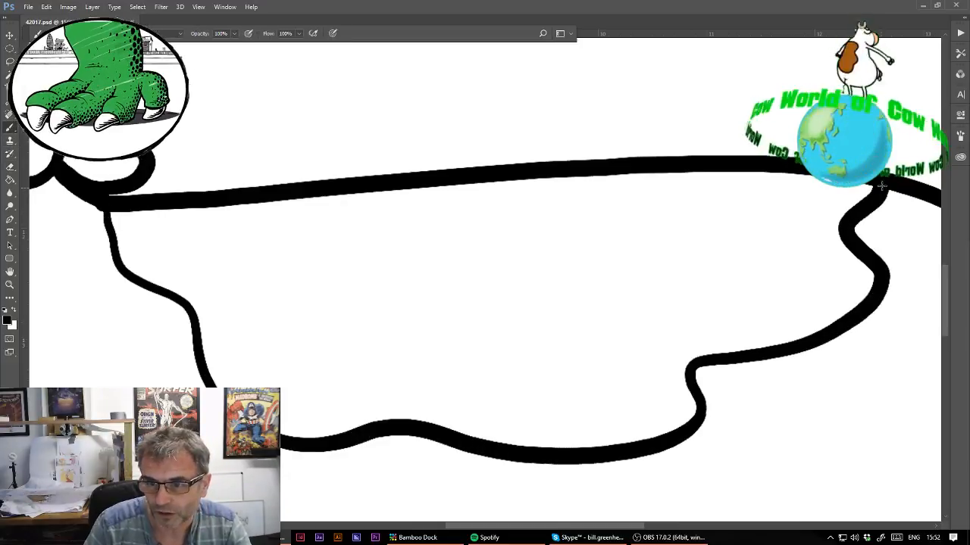
Draw a front leg from the end of the chest line as two curved lines, ending in a rounded ankle and a black two-lobed hoof
{"action": "left_click_drag", "start_coordinate": [545, 477], "coordinate": [544, 84]}
{"action": "mouse_move", "coordinate": [379, 470]}
{"action": "left_mouse_down"}
{"action": "mouse_move", "coordinate": [571, 438]}
{"action": "mouse_move", "coordinate": [616, 200]}
{"action": "mouse_move", "coordinate": [616, 100]}
{"action": "left_mouse_up"}
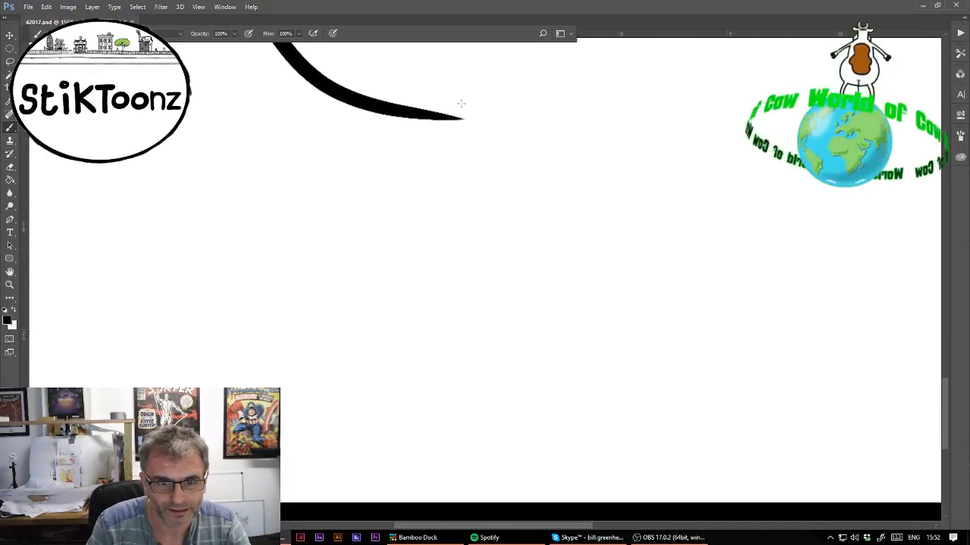
{"action": "left_click_drag", "start_coordinate": [461, 106], "coordinate": [493, 347]}
{"action": "key", "text": "ctrl+z"}
{"action": "left_click_drag", "start_coordinate": [458, 102], "coordinate": [512, 369]}
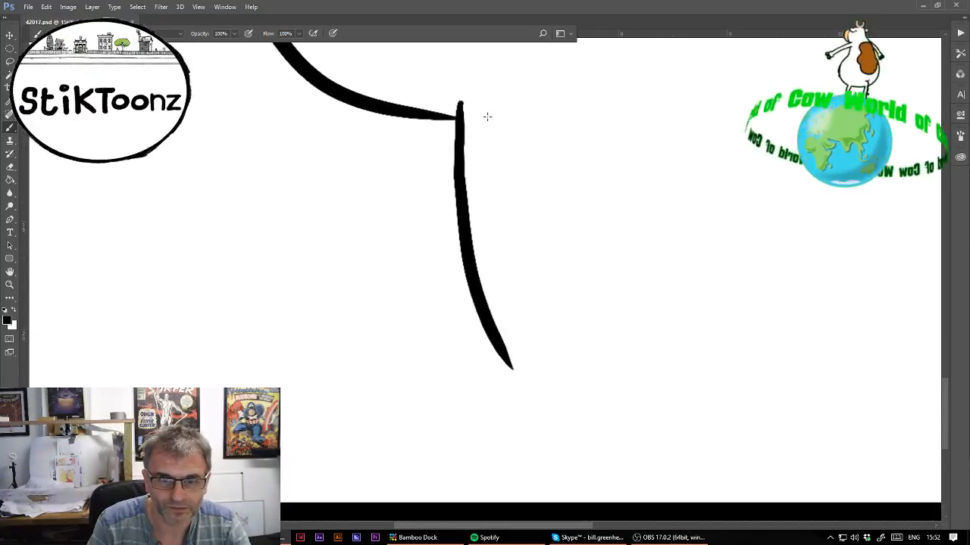
{"action": "mouse_move", "coordinate": [491, 103]}
{"action": "left_mouse_down"}
{"action": "mouse_move", "coordinate": [547, 367]}
{"action": "mouse_move", "coordinate": [486, 369]}
{"action": "mouse_move", "coordinate": [485, 388]}
{"action": "mouse_move", "coordinate": [518, 399]}
{"action": "mouse_move", "coordinate": [565, 380]}
{"action": "mouse_move", "coordinate": [561, 356]}
{"action": "mouse_move", "coordinate": [536, 350]}
{"action": "left_mouse_up"}
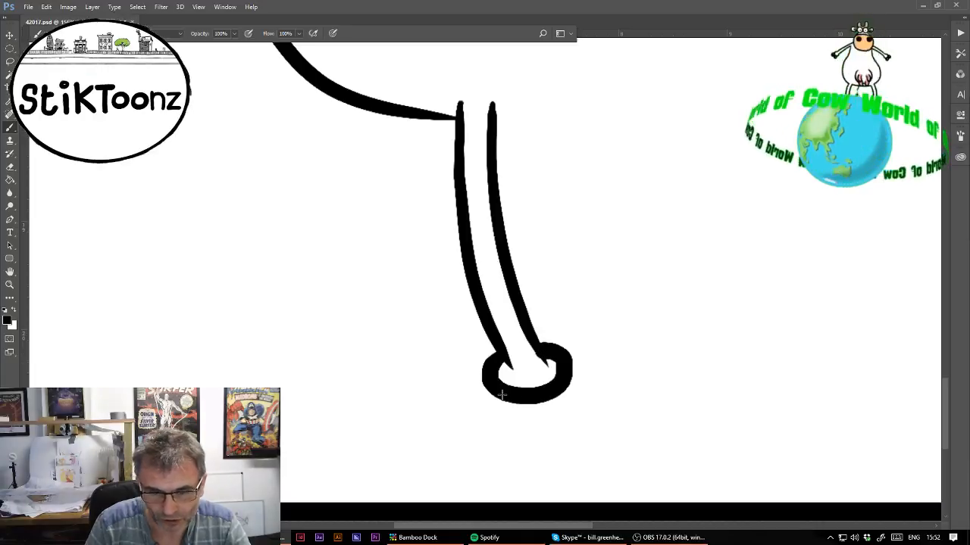
{"action": "mouse_move", "coordinate": [502, 394]}
{"action": "left_mouse_down"}
{"action": "mouse_move", "coordinate": [481, 418]}
{"action": "mouse_move", "coordinate": [504, 440]}
{"action": "mouse_move", "coordinate": [527, 412]}
{"action": "mouse_move", "coordinate": [509, 412]}
{"action": "mouse_move", "coordinate": [522, 405]}
{"action": "mouse_move", "coordinate": [529, 408]}
{"action": "mouse_move", "coordinate": [518, 421]}
{"action": "mouse_move", "coordinate": [564, 436]}
{"action": "mouse_move", "coordinate": [577, 407]}
{"action": "mouse_move", "coordinate": [561, 393]}
{"action": "mouse_move", "coordinate": [557, 415]}
{"action": "left_mouse_up"}
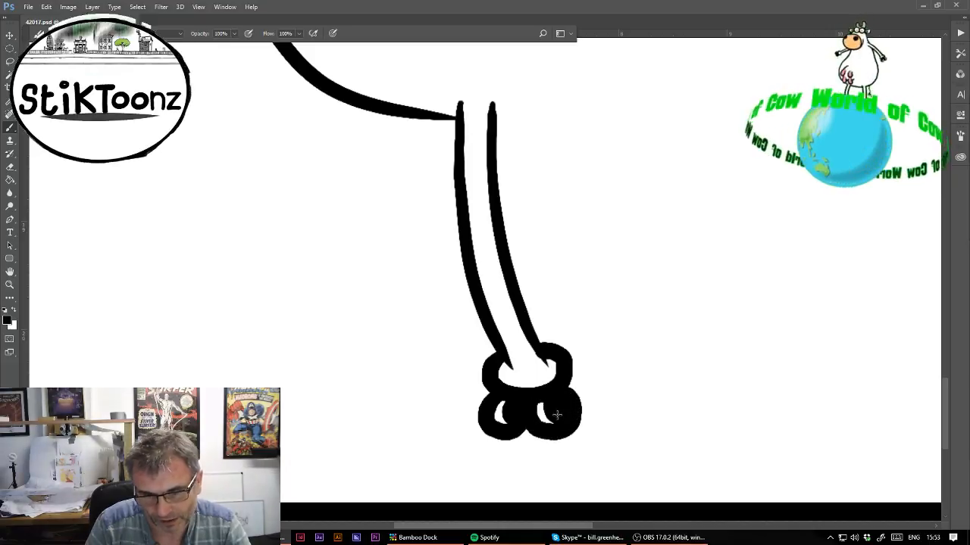
Erase the pointed tips of the two leg lines that stick into the rounded ankle above the hoof
{"action": "left_click", "coordinate": [10, 285]}
{"action": "left_click_drag", "start_coordinate": [564, 379], "coordinate": [653, 390]}
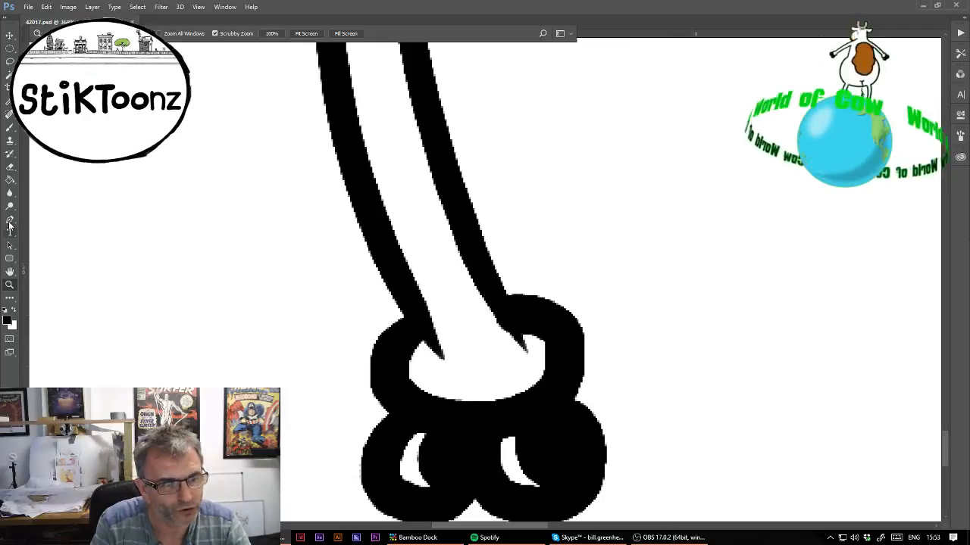
{"action": "left_click", "coordinate": [10, 167]}
{"action": "left_click_drag", "start_coordinate": [453, 354], "coordinate": [431, 347]}
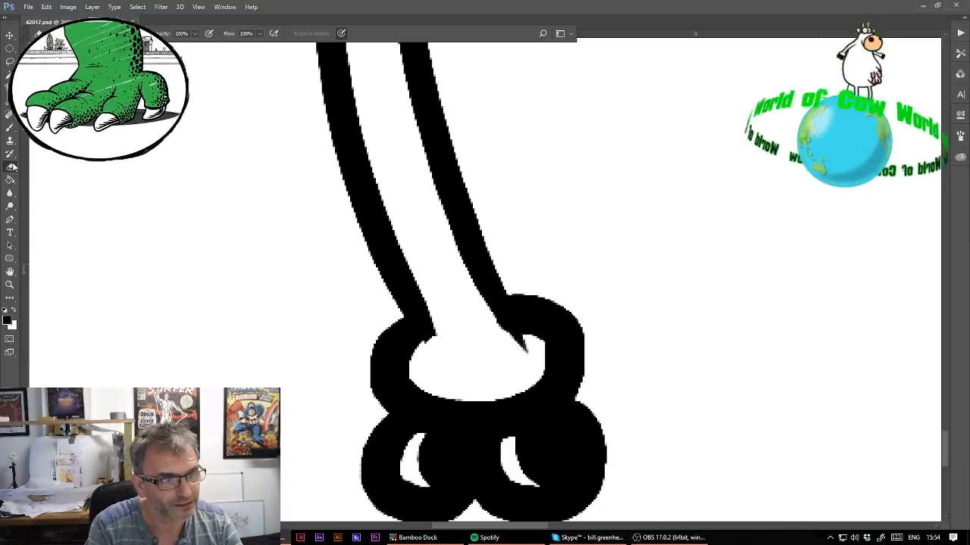
{"action": "mouse_move", "coordinate": [512, 347]}
{"action": "left_mouse_down"}
{"action": "mouse_move", "coordinate": [515, 339]}
{"action": "mouse_move", "coordinate": [502, 340]}
{"action": "mouse_move", "coordinate": [532, 348]}
{"action": "left_mouse_up"}
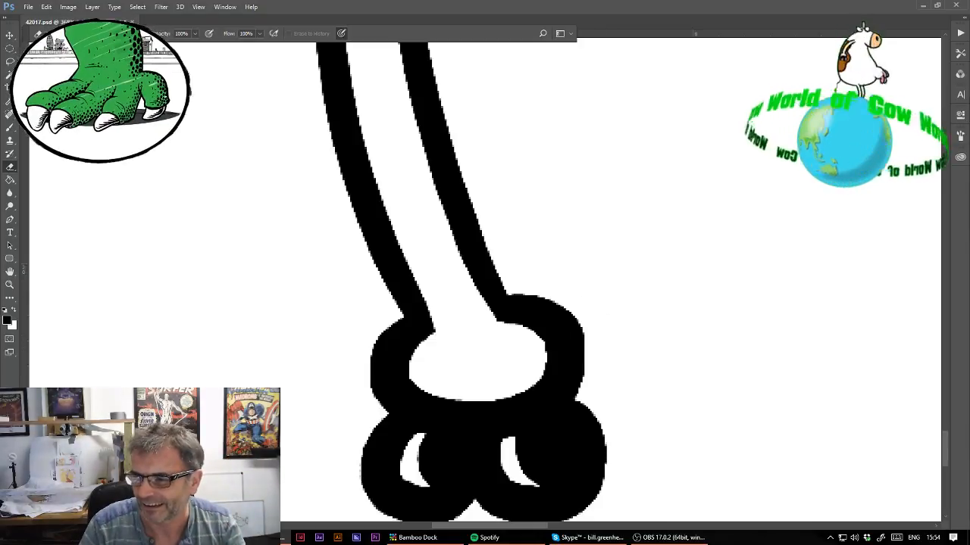
Lasso the front leg with its hoof, place a copy beside it toward the cow's chest, and deselect it
{"action": "key", "text": "ctrl+minus"}
{"action": "key", "text": "ctrl+minus"}
{"action": "key", "text": "ctrl+minus"}
{"action": "key", "text": "ctrl+minus"}
{"action": "key", "text": "ctrl+minus"}
{"action": "key", "text": "ctrl+minus"}
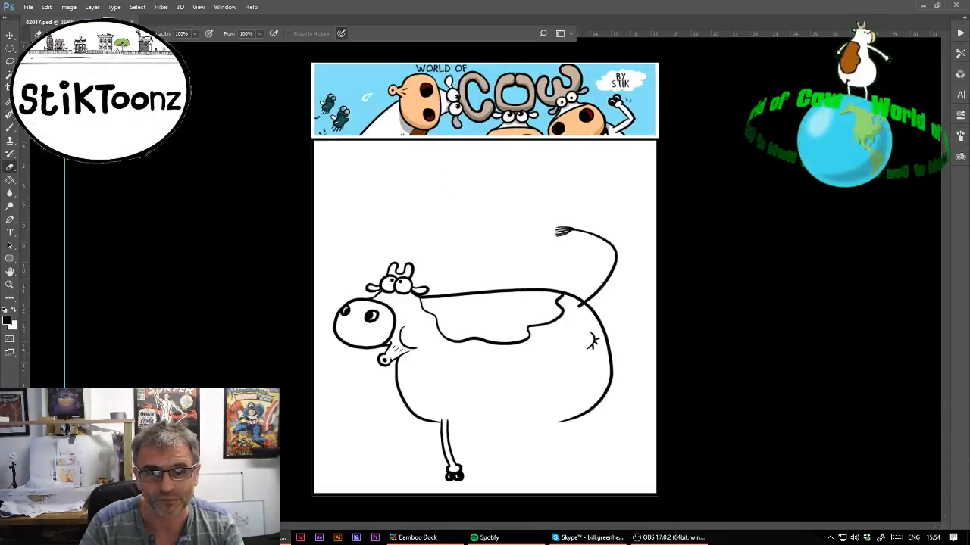
{"action": "left_click_drag", "start_coordinate": [550, 391], "coordinate": [548, 352]}
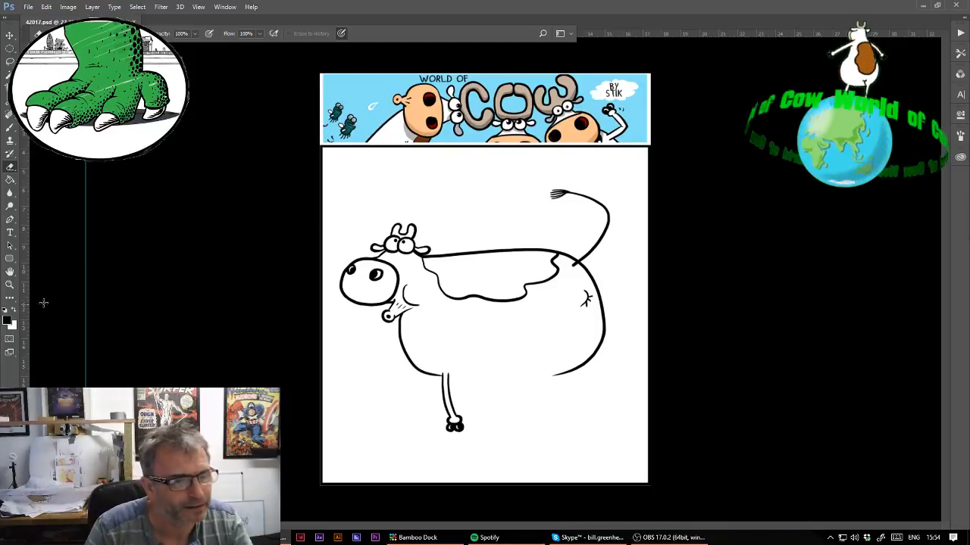
{"action": "left_click", "coordinate": [10, 284]}
{"action": "left_click", "coordinate": [465, 425]}
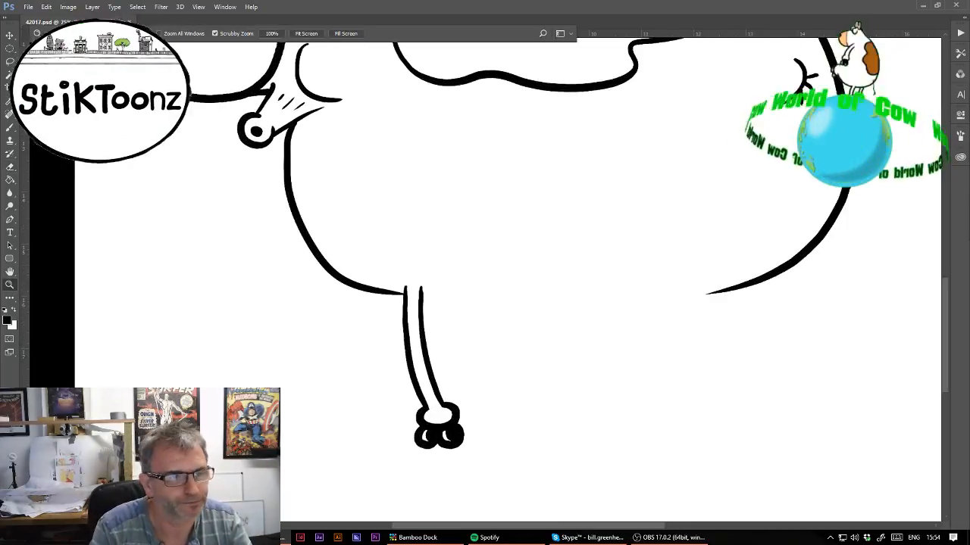
{"action": "key", "text": "l"}
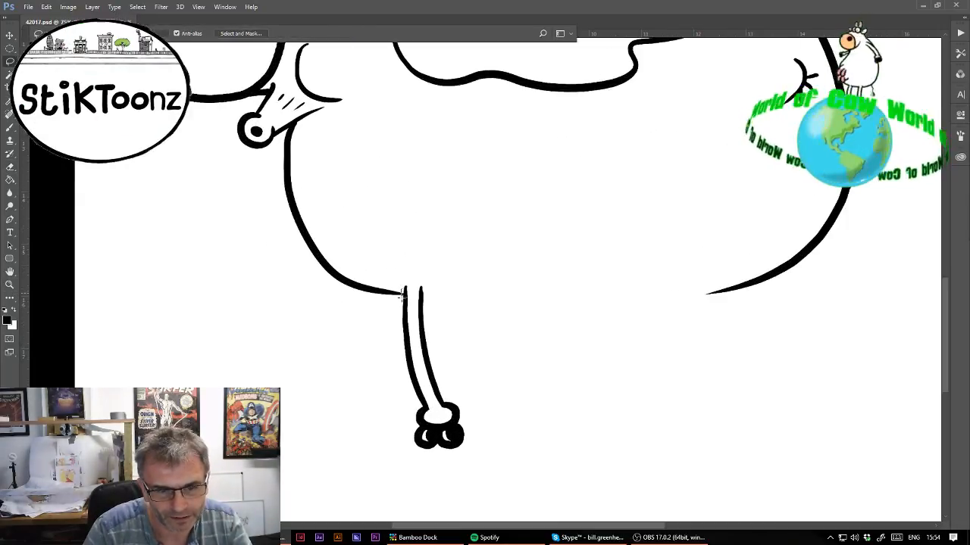
{"action": "mouse_move", "coordinate": [402, 295]}
{"action": "left_mouse_down"}
{"action": "mouse_move", "coordinate": [442, 486]}
{"action": "mouse_move", "coordinate": [499, 316]}
{"action": "mouse_move", "coordinate": [421, 247]}
{"action": "left_mouse_up"}
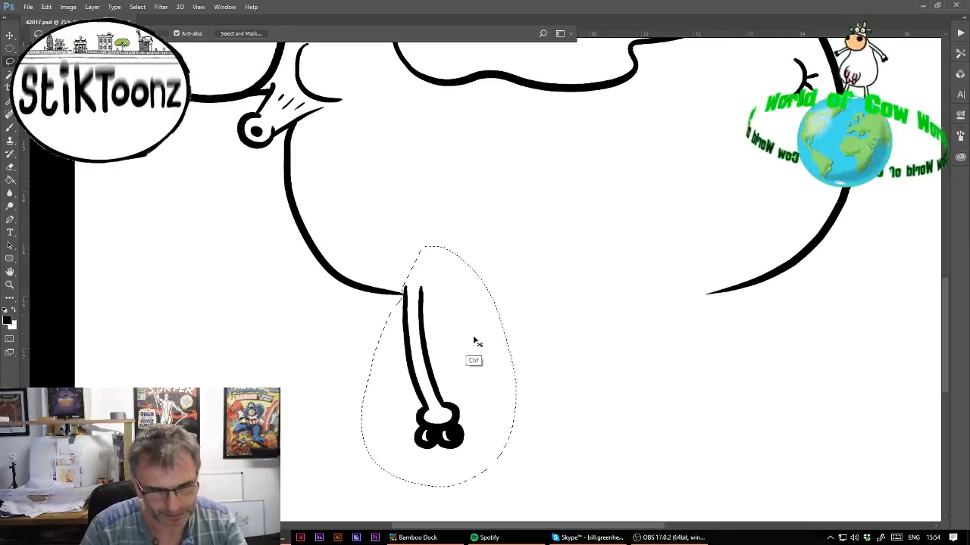
{"action": "left_click_drag", "start_coordinate": [476, 342], "coordinate": [429, 341]}
{"action": "key", "text": "ctrl+d"}
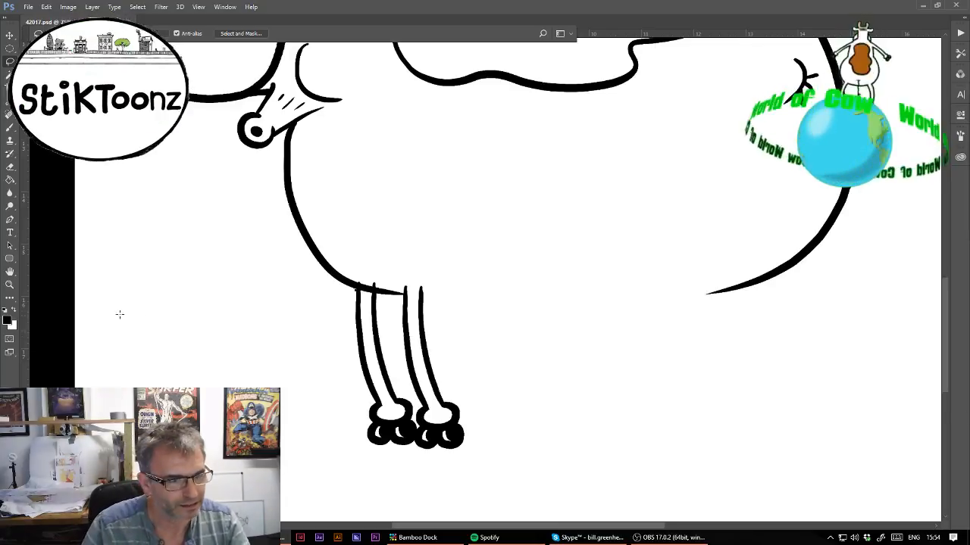
Erase the stray mark beside the copied leg and its line ends that poke above the belly line
{"action": "left_click", "coordinate": [9, 284]}
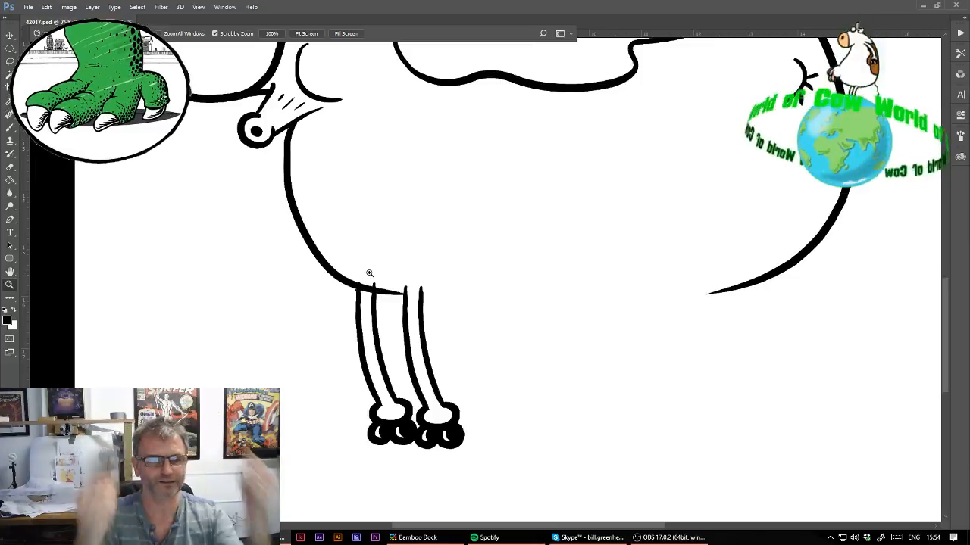
{"action": "left_click_drag", "start_coordinate": [361, 277], "coordinate": [411, 284]}
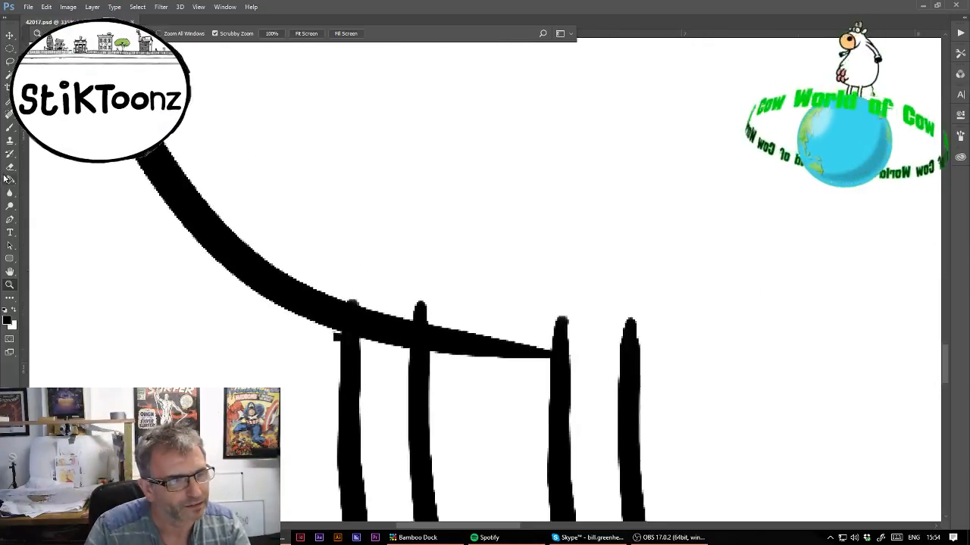
{"action": "key", "text": "e"}
{"action": "left_click_drag", "start_coordinate": [334, 335], "coordinate": [338, 337]}
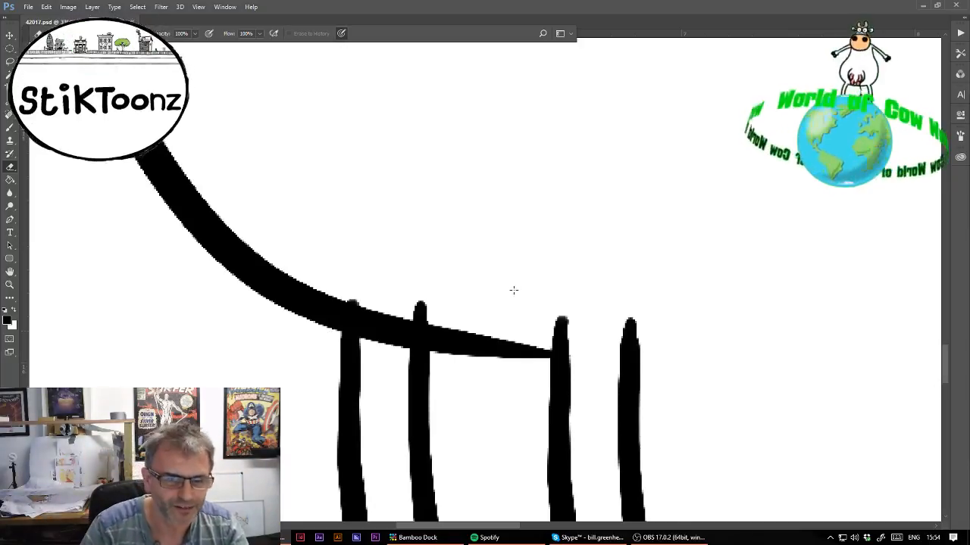
{"action": "mouse_move", "coordinate": [391, 295]}
{"action": "left_mouse_down"}
{"action": "mouse_move", "coordinate": [451, 322]}
{"action": "mouse_move", "coordinate": [442, 314]}
{"action": "left_mouse_up"}
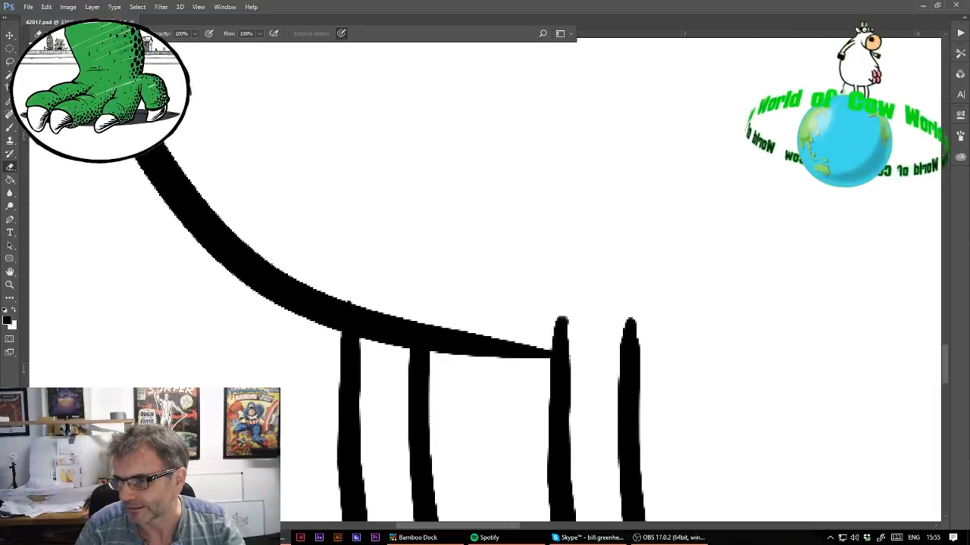
Draw the belly as a nearly straight line from the rear edge of the original front leg toward the hindquarters
{"action": "left_click_drag", "start_coordinate": [788, 454], "coordinate": [182, 114]}
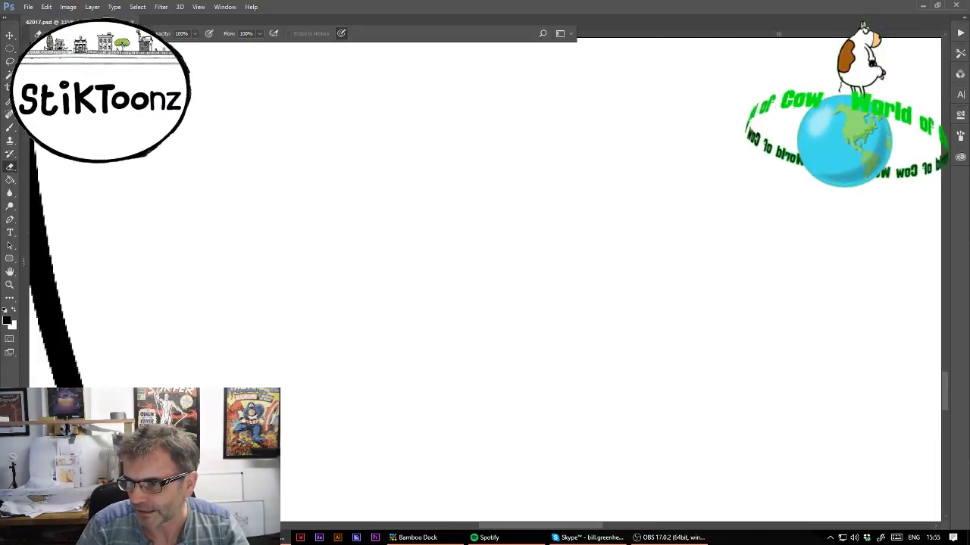
{"action": "scroll", "coordinate": [485, 281], "scroll_direction": "down", "scroll_amount": 5}
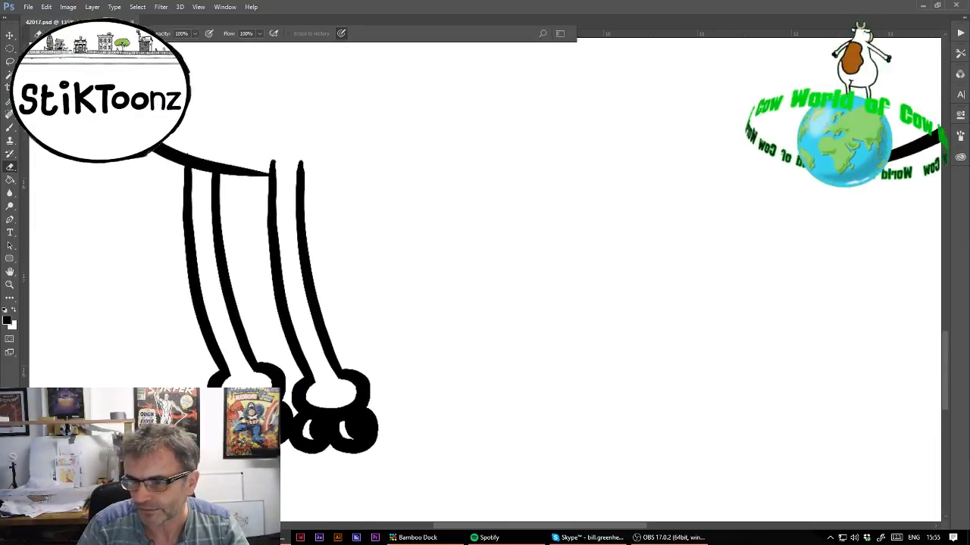
{"action": "left_click", "coordinate": [10, 129]}
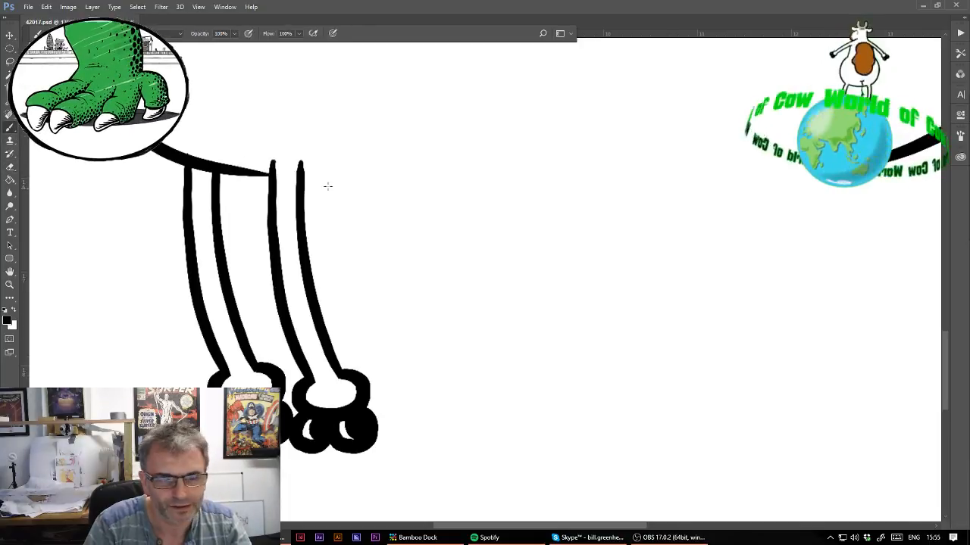
{"action": "left_click_drag", "start_coordinate": [300, 174], "coordinate": [674, 194]}
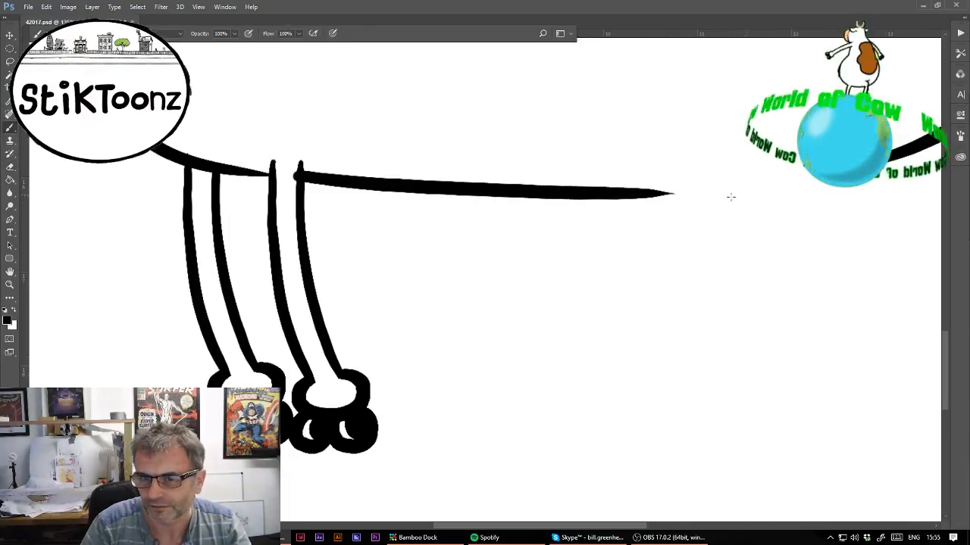
{"action": "key", "text": "ctrl+z"}
{"action": "left_click_drag", "start_coordinate": [307, 175], "coordinate": [683, 182]}
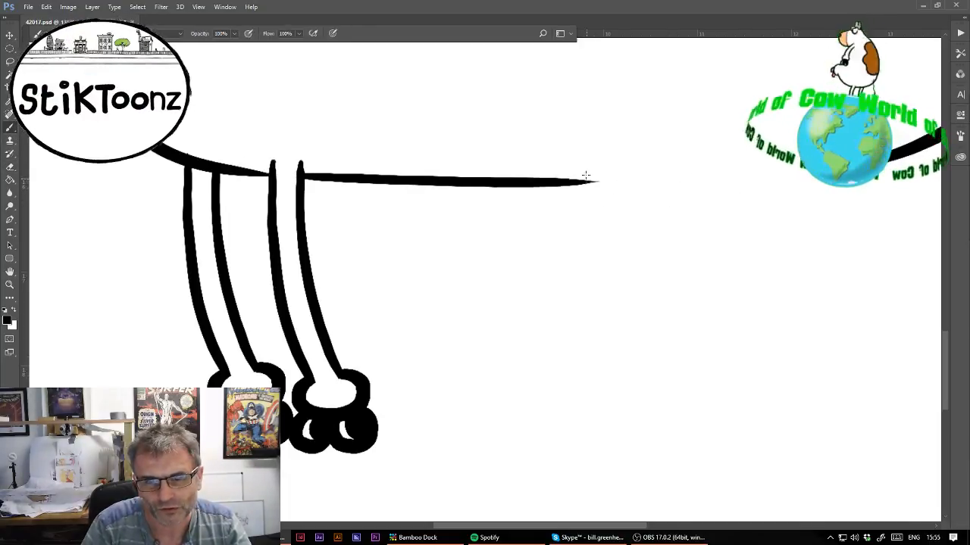
Draw the udder at the end of the belly line, with two curved sides and three rounded teats hanging between them
{"action": "mouse_move", "coordinate": [586, 176]}
{"action": "left_mouse_down"}
{"action": "mouse_move", "coordinate": [602, 254]}
{"action": "mouse_move", "coordinate": [587, 265]}
{"action": "mouse_move", "coordinate": [582, 291]}
{"action": "mouse_move", "coordinate": [598, 307]}
{"action": "mouse_move", "coordinate": [613, 297]}
{"action": "mouse_move", "coordinate": [615, 250]}
{"action": "mouse_move", "coordinate": [622, 296]}
{"action": "mouse_move", "coordinate": [642, 298]}
{"action": "left_mouse_up"}
{"action": "key", "text": "ctrl+z"}
{"action": "mouse_move", "coordinate": [620, 257]}
{"action": "left_mouse_down"}
{"action": "mouse_move", "coordinate": [624, 296]}
{"action": "mouse_move", "coordinate": [646, 299]}
{"action": "mouse_move", "coordinate": [646, 242]}
{"action": "mouse_move", "coordinate": [662, 264]}
{"action": "mouse_move", "coordinate": [667, 297]}
{"action": "mouse_move", "coordinate": [683, 306]}
{"action": "mouse_move", "coordinate": [698, 297]}
{"action": "mouse_move", "coordinate": [690, 242]}
{"action": "left_mouse_up"}
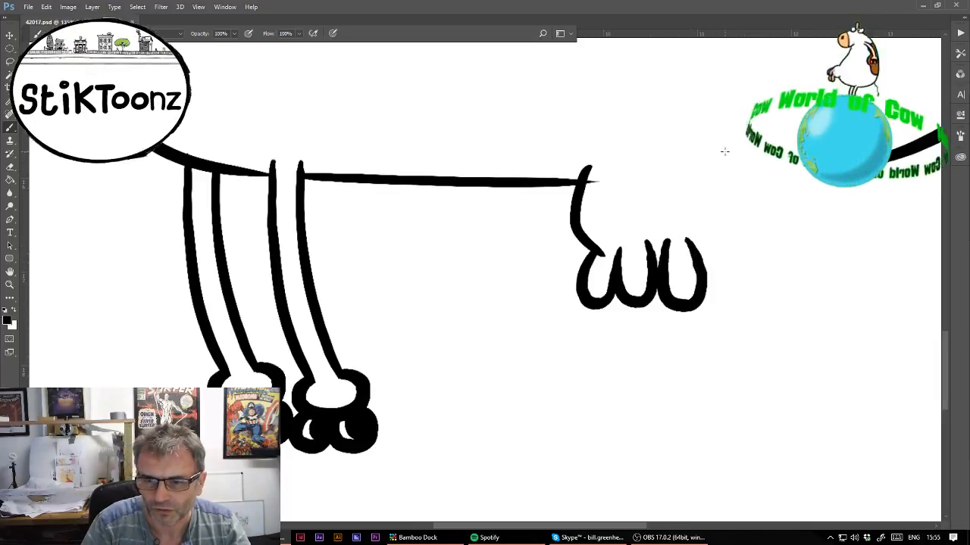
{"action": "key", "text": "ctrl+z"}
{"action": "mouse_move", "coordinate": [710, 164]}
{"action": "left_mouse_down"}
{"action": "mouse_move", "coordinate": [724, 202]}
{"action": "mouse_move", "coordinate": [704, 254]}
{"action": "left_mouse_up"}
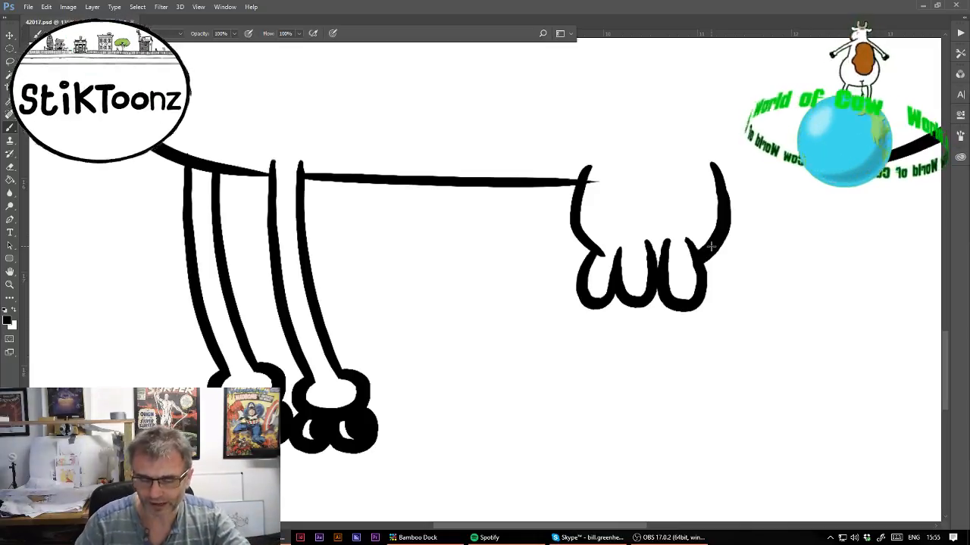
Erase the belly line's tip inside the udder, taper the top of its front side, and thin the inside of the rearmost teat
{"action": "left_click", "coordinate": [9, 285]}
{"action": "left_click", "coordinate": [662, 160]}
{"action": "left_click", "coordinate": [669, 171]}
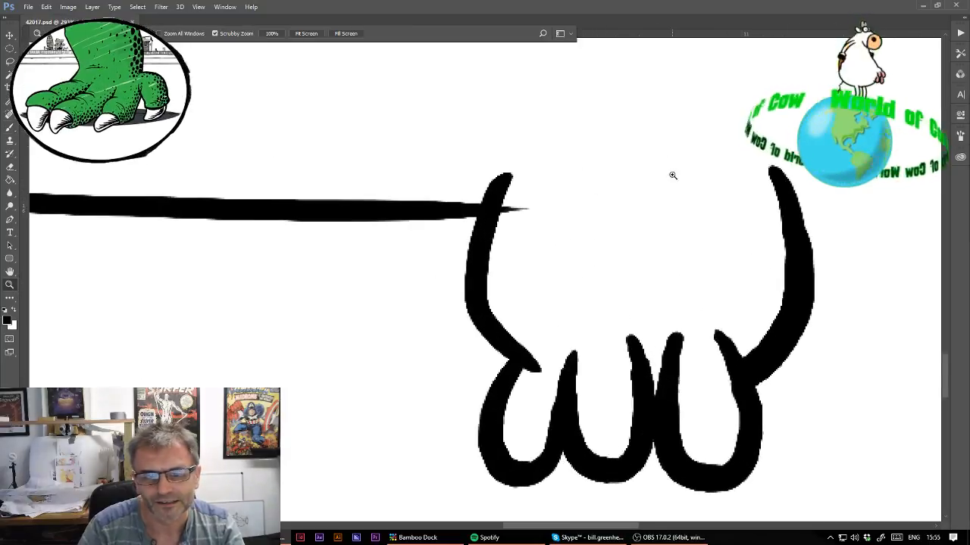
{"action": "left_click", "coordinate": [9, 167]}
{"action": "left_click_drag", "start_coordinate": [528, 174], "coordinate": [503, 230]}
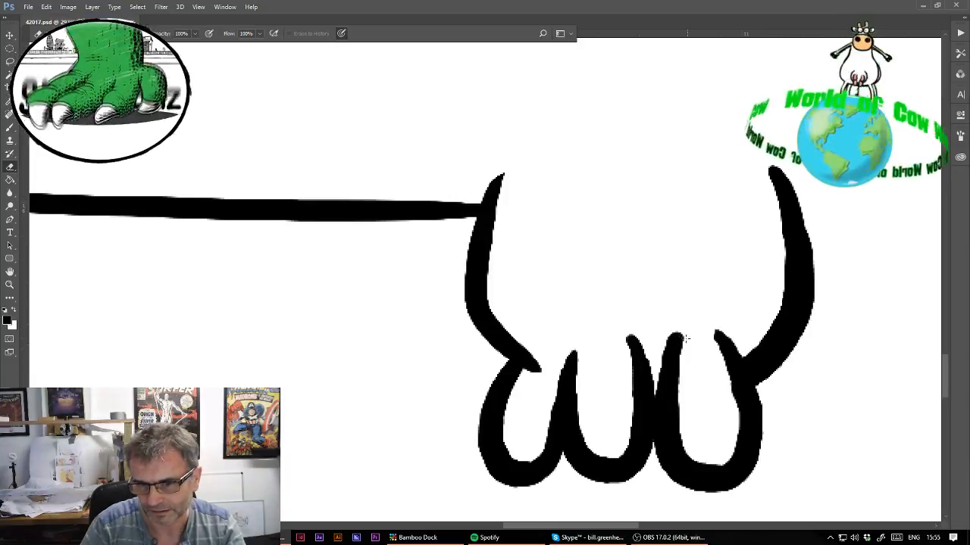
{"action": "mouse_move", "coordinate": [685, 338]}
{"action": "left_mouse_down"}
{"action": "mouse_move", "coordinate": [681, 428]}
{"action": "mouse_move", "coordinate": [690, 450]}
{"action": "mouse_move", "coordinate": [714, 461]}
{"action": "mouse_move", "coordinate": [724, 456]}
{"action": "mouse_move", "coordinate": [729, 412]}
{"action": "mouse_move", "coordinate": [712, 360]}
{"action": "left_mouse_up"}
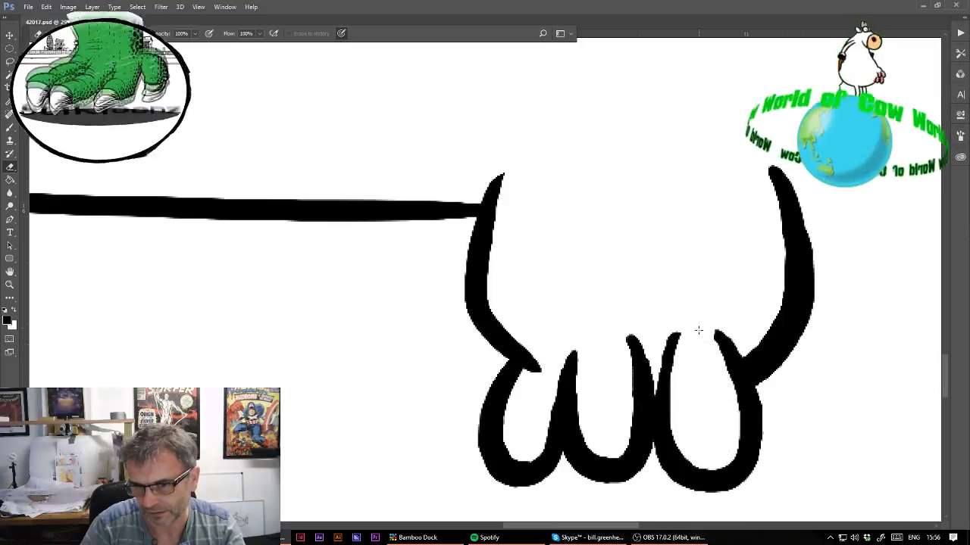
Draw two short, nearly horizontal crease strokes just above the udder with the brush
{"action": "scroll", "coordinate": [489, 286], "scroll_direction": "down", "scroll_amount": 9}
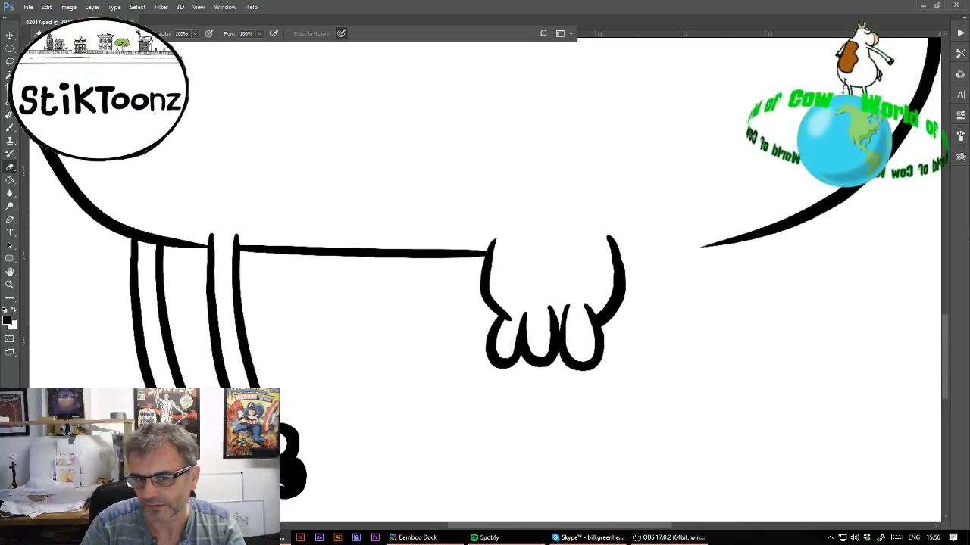
{"action": "left_click", "coordinate": [11, 125]}
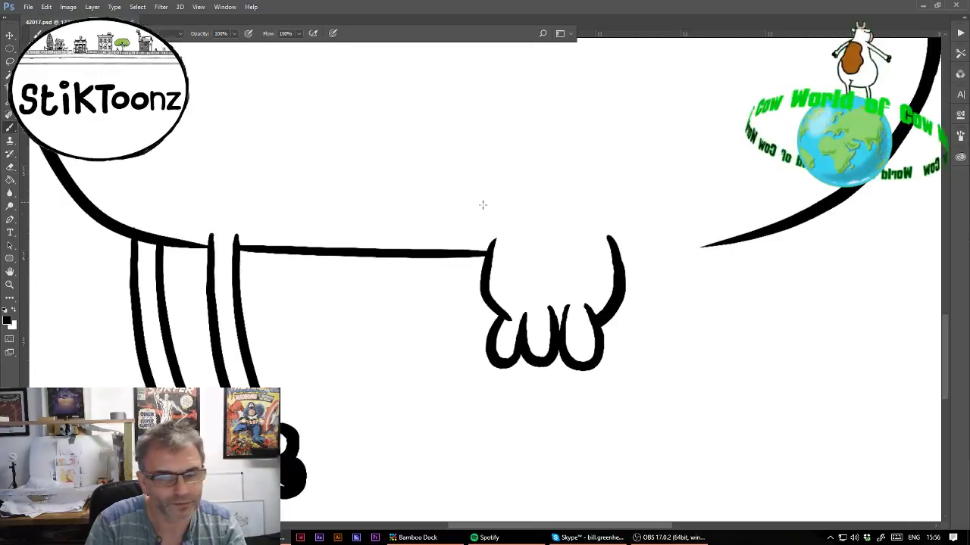
{"action": "left_click_drag", "start_coordinate": [515, 224], "coordinate": [568, 214]}
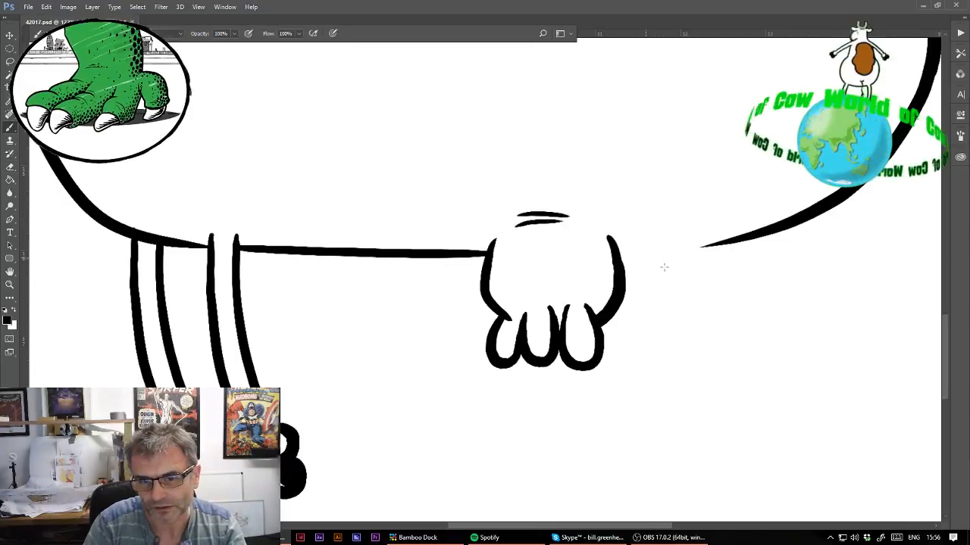
Draw a hind leg as two curved lines down from the rump line, erasing the rump line's tip inside the leg
{"action": "left_click_drag", "start_coordinate": [735, 218], "coordinate": [741, 435]}
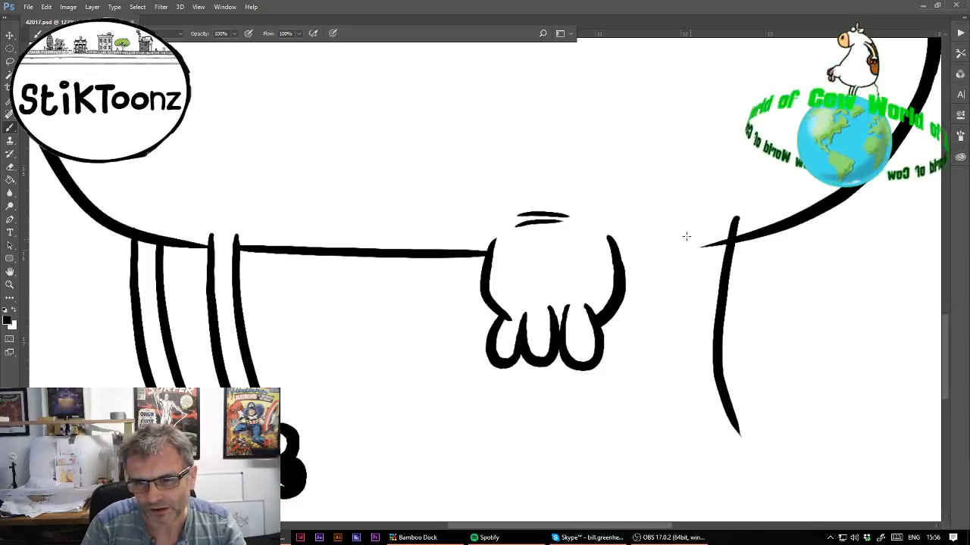
{"action": "left_click", "coordinate": [9, 166]}
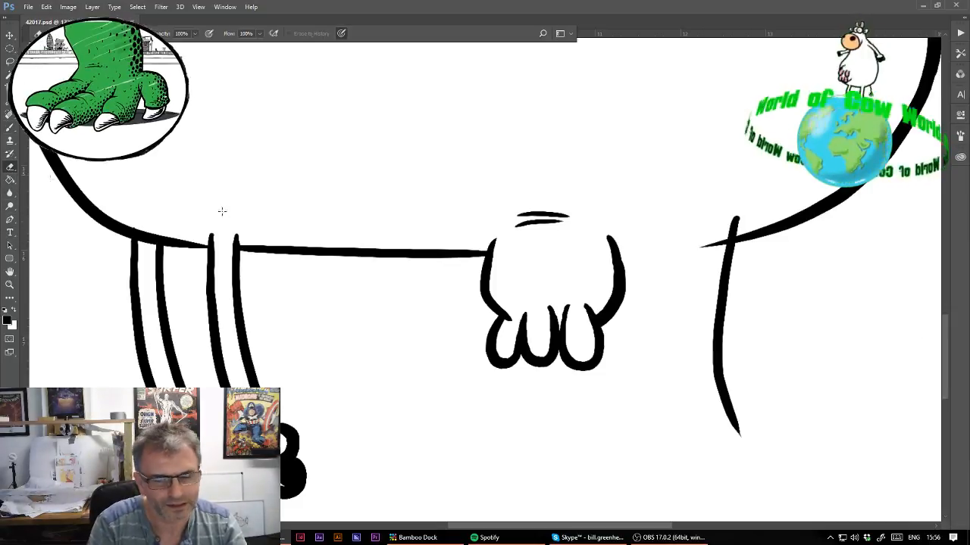
{"action": "left_click_drag", "start_coordinate": [695, 246], "coordinate": [721, 239]}
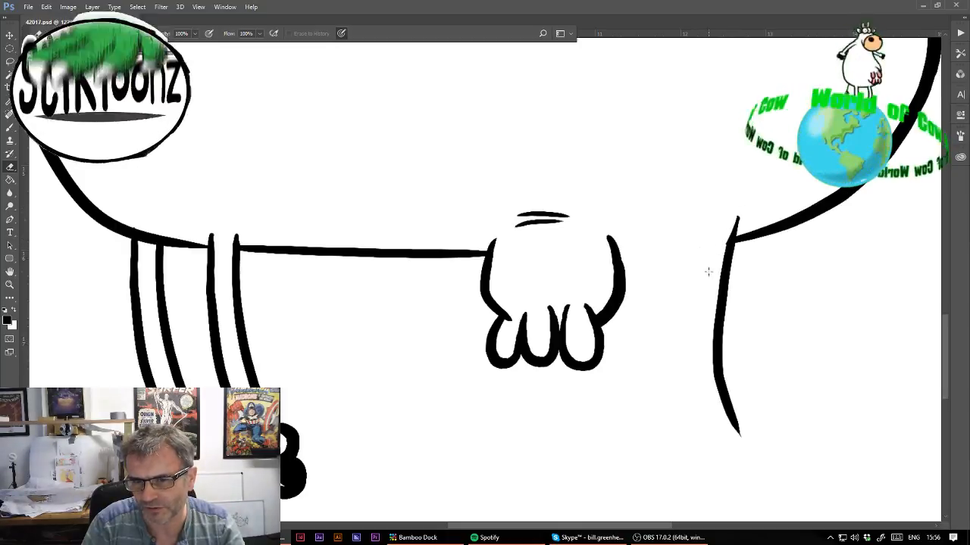
{"action": "left_click", "coordinate": [10, 126]}
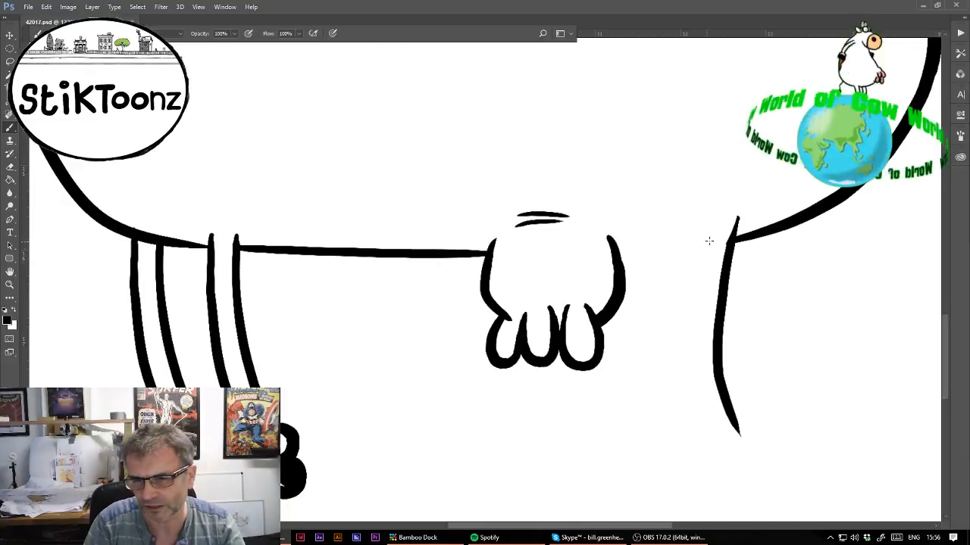
{"action": "mouse_move", "coordinate": [712, 218]}
{"action": "left_mouse_down"}
{"action": "mouse_move", "coordinate": [684, 346]}
{"action": "mouse_move", "coordinate": [701, 413]}
{"action": "left_mouse_up"}
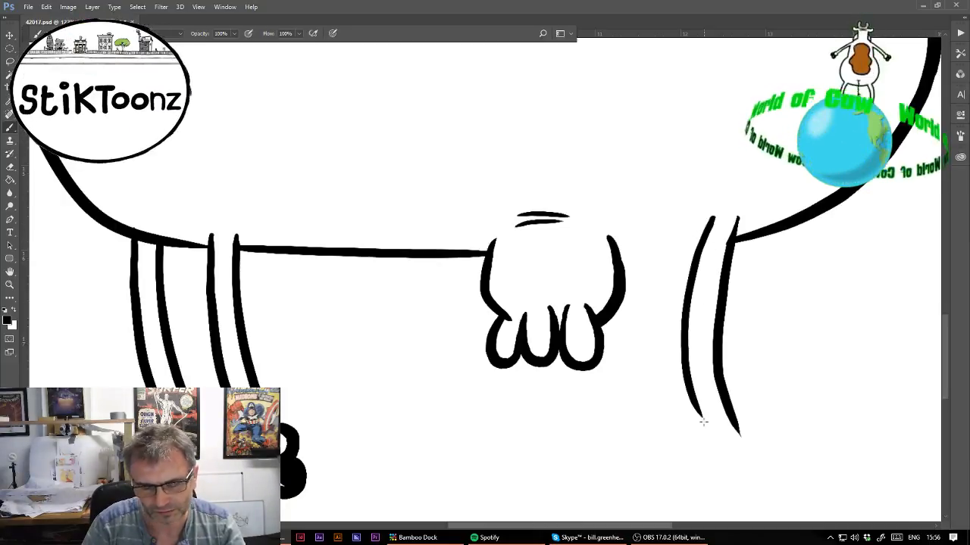
Finish the lower tip of the hind leg's front line with the brush, then erase the ends of both leg lines to an even height
{"action": "left_click_drag", "start_coordinate": [696, 407], "coordinate": [704, 422]}
{"action": "left_click", "coordinate": [10, 285]}
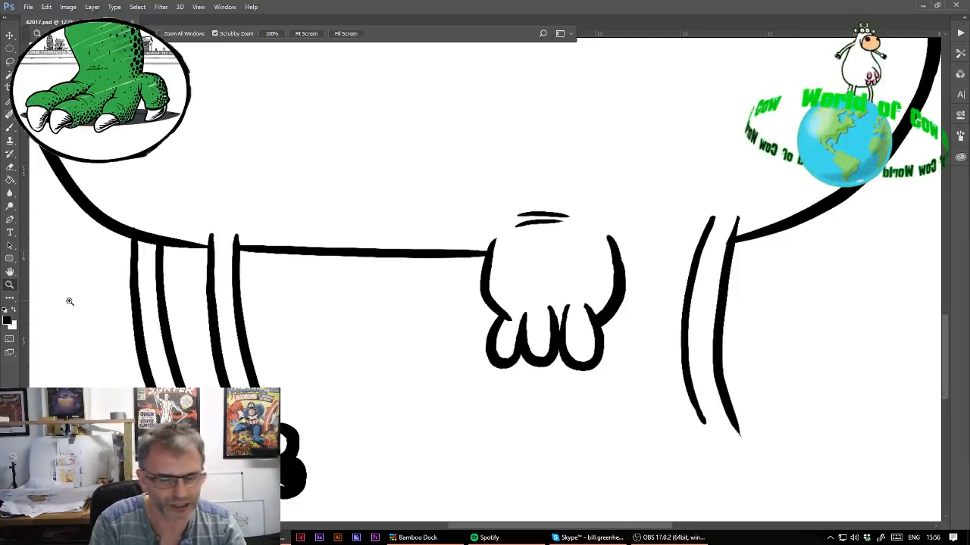
{"action": "left_click", "coordinate": [766, 450]}
{"action": "left_click", "coordinate": [811, 463]}
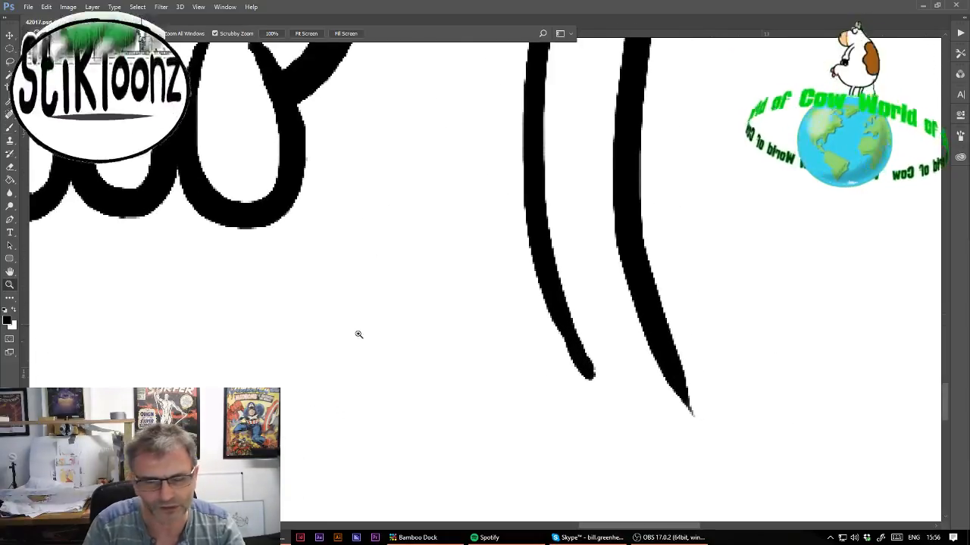
{"action": "left_click", "coordinate": [10, 129]}
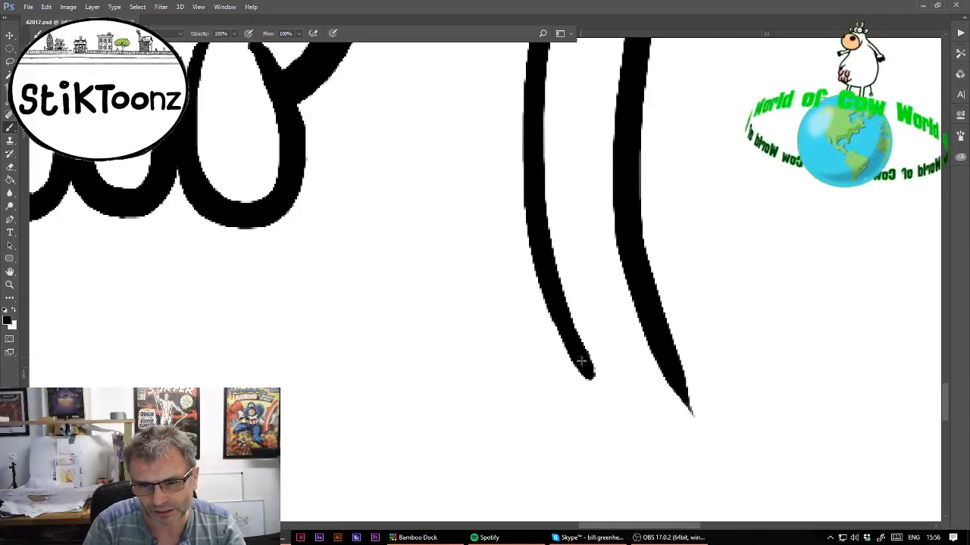
{"action": "left_click_drag", "start_coordinate": [581, 361], "coordinate": [585, 367]}
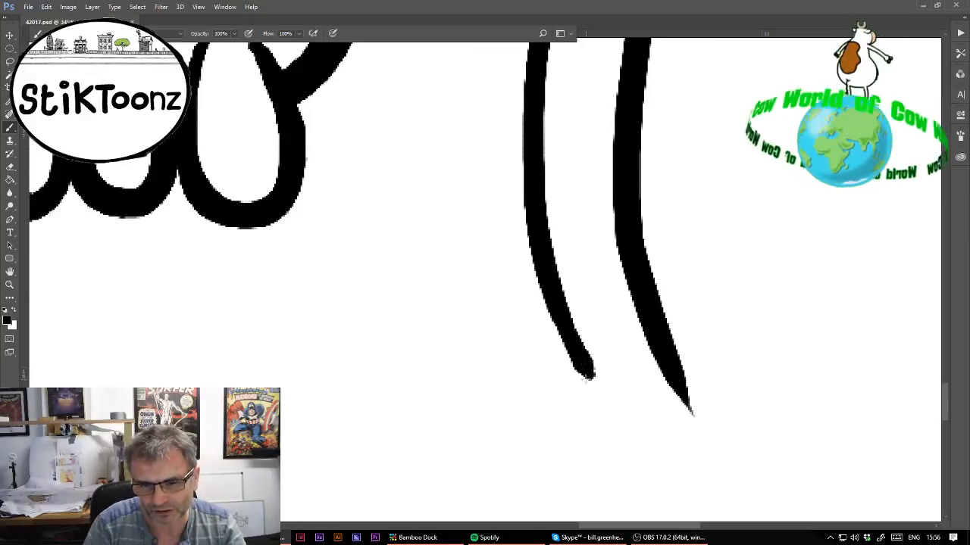
{"action": "left_click", "coordinate": [9, 169]}
{"action": "mouse_move", "coordinate": [575, 390]}
{"action": "left_mouse_down"}
{"action": "mouse_move", "coordinate": [721, 379]}
{"action": "mouse_move", "coordinate": [617, 390]}
{"action": "mouse_move", "coordinate": [656, 413]}
{"action": "left_mouse_up"}
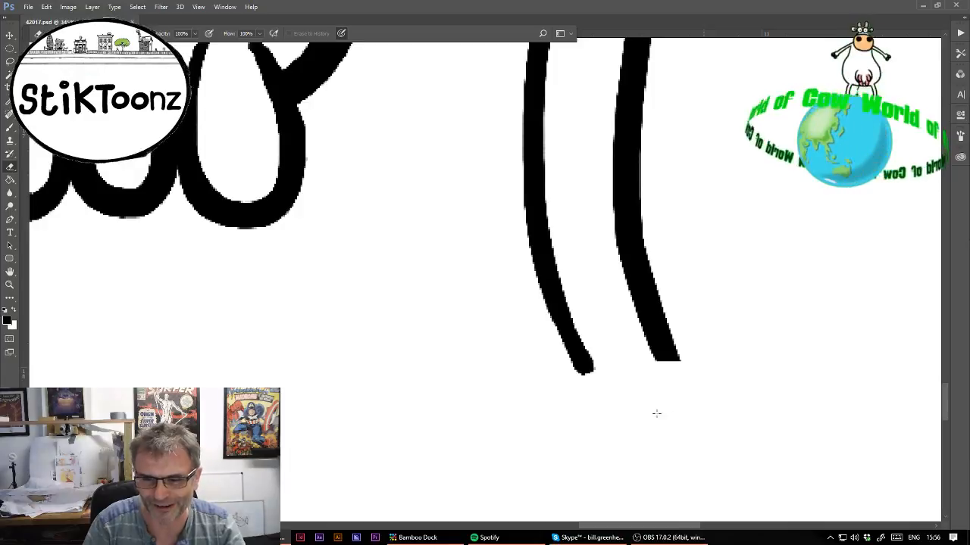
{"action": "mouse_move", "coordinate": [621, 385]}
{"action": "left_mouse_down"}
{"action": "mouse_move", "coordinate": [582, 362]}
{"action": "mouse_move", "coordinate": [559, 387]}
{"action": "mouse_move", "coordinate": [562, 428]}
{"action": "mouse_move", "coordinate": [609, 454]}
{"action": "mouse_move", "coordinate": [689, 444]}
{"action": "mouse_move", "coordinate": [713, 424]}
{"action": "mouse_move", "coordinate": [716, 396]}
{"action": "mouse_move", "coordinate": [704, 375]}
{"action": "mouse_move", "coordinate": [653, 356]}
{"action": "left_mouse_up"}
Draw a rounded ankle at the base of the hind leg and two black hoof toes with white highlights beneath it
{"action": "left_click", "coordinate": [9, 127]}
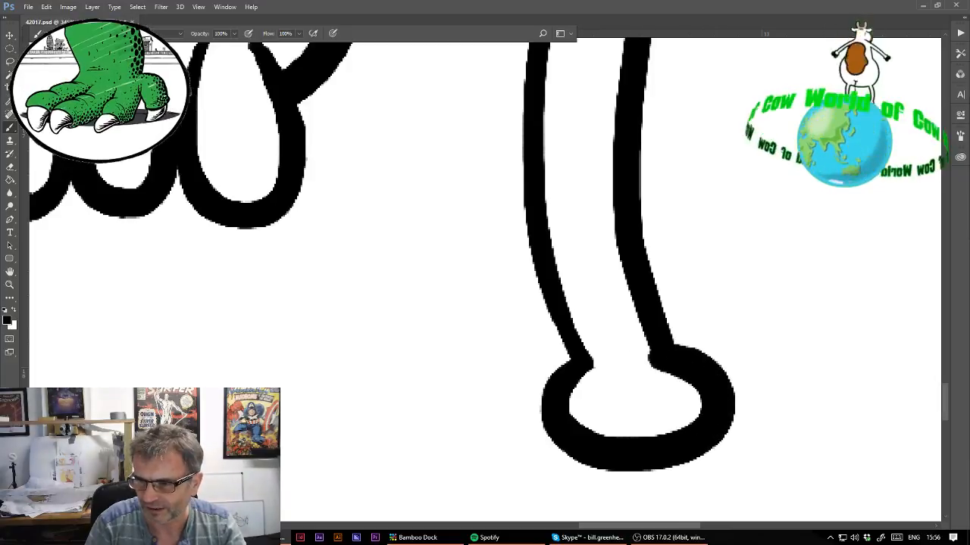
{"action": "key", "text": "ctrl+minus"}
{"action": "mouse_move", "coordinate": [544, 385]}
{"action": "left_mouse_down"}
{"action": "mouse_move", "coordinate": [523, 428]}
{"action": "mouse_move", "coordinate": [535, 441]}
{"action": "mouse_move", "coordinate": [562, 446]}
{"action": "mouse_move", "coordinate": [582, 422]}
{"action": "mouse_move", "coordinate": [570, 397]}
{"action": "mouse_move", "coordinate": [567, 422]}
{"action": "left_mouse_up"}
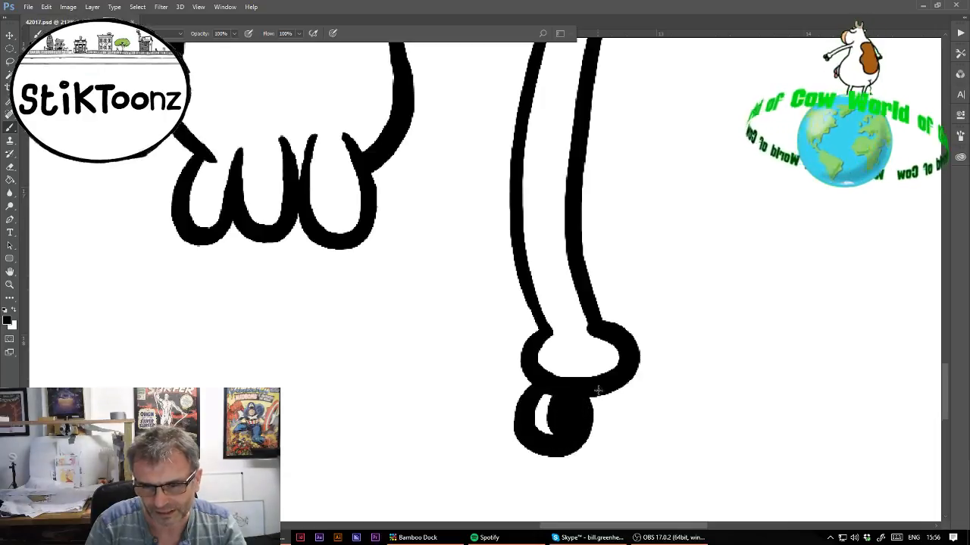
{"action": "mouse_move", "coordinate": [598, 390]}
{"action": "left_mouse_down"}
{"action": "mouse_move", "coordinate": [587, 415]}
{"action": "mouse_move", "coordinate": [600, 442]}
{"action": "mouse_move", "coordinate": [626, 447]}
{"action": "mouse_move", "coordinate": [647, 429]}
{"action": "mouse_move", "coordinate": [586, 417]}
{"action": "mouse_move", "coordinate": [594, 439]}
{"action": "mouse_move", "coordinate": [617, 446]}
{"action": "mouse_move", "coordinate": [642, 431]}
{"action": "mouse_move", "coordinate": [645, 408]}
{"action": "mouse_move", "coordinate": [627, 388]}
{"action": "mouse_move", "coordinate": [615, 391]}
{"action": "mouse_move", "coordinate": [633, 409]}
{"action": "left_mouse_up"}
{"action": "key", "text": "ctrl+z"}
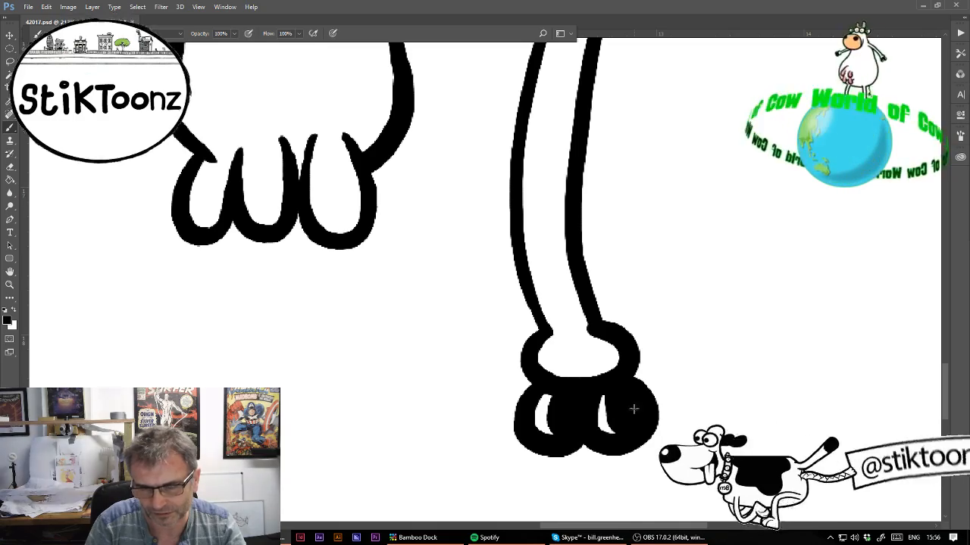
Lasso the udder together with its crease strokes and move it closer to the hind leg
{"action": "left_click_drag", "start_coordinate": [634, 265], "coordinate": [772, 432]}
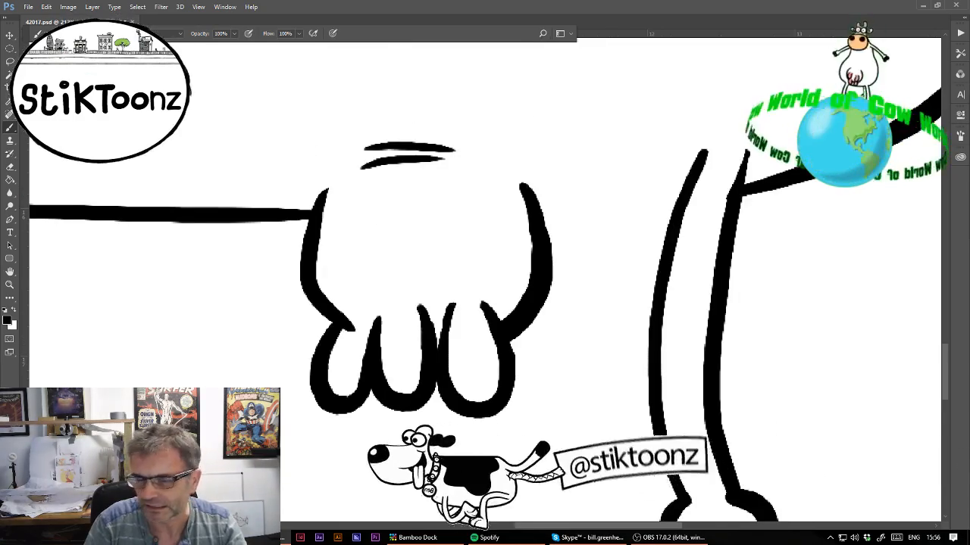
{"action": "key", "text": "l"}
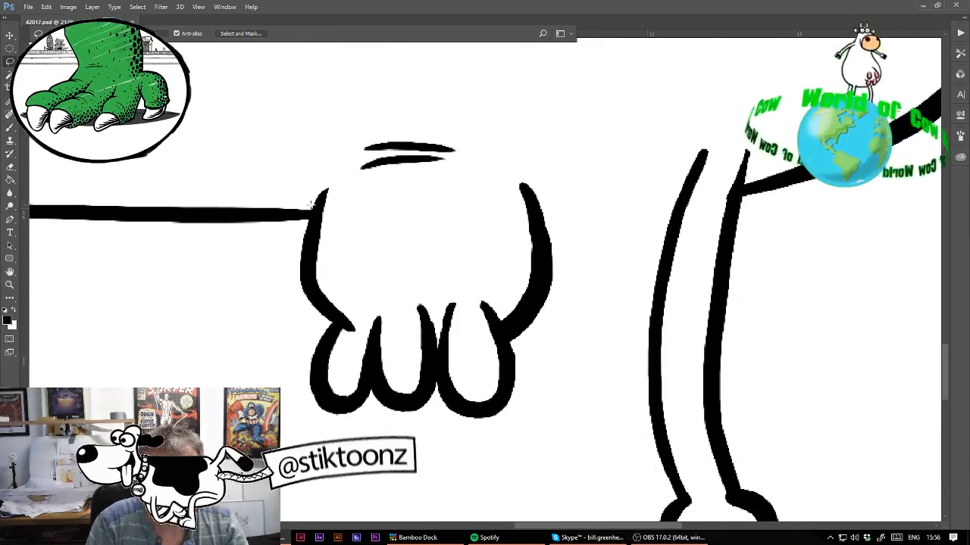
{"action": "mouse_move", "coordinate": [311, 204]}
{"action": "left_mouse_down"}
{"action": "mouse_move", "coordinate": [285, 445]}
{"action": "mouse_move", "coordinate": [539, 419]}
{"action": "mouse_move", "coordinate": [610, 235]}
{"action": "mouse_move", "coordinate": [495, 94]}
{"action": "mouse_move", "coordinate": [288, 143]}
{"action": "left_mouse_up"}
{"action": "left_click_drag", "start_coordinate": [508, 236], "coordinate": [569, 236]}
{"action": "key", "text": "ctrl+d"}
Extend the belly line with the brush to meet the udder, and join the udder's rear side to the hind leg
{"action": "left_click", "coordinate": [10, 129]}
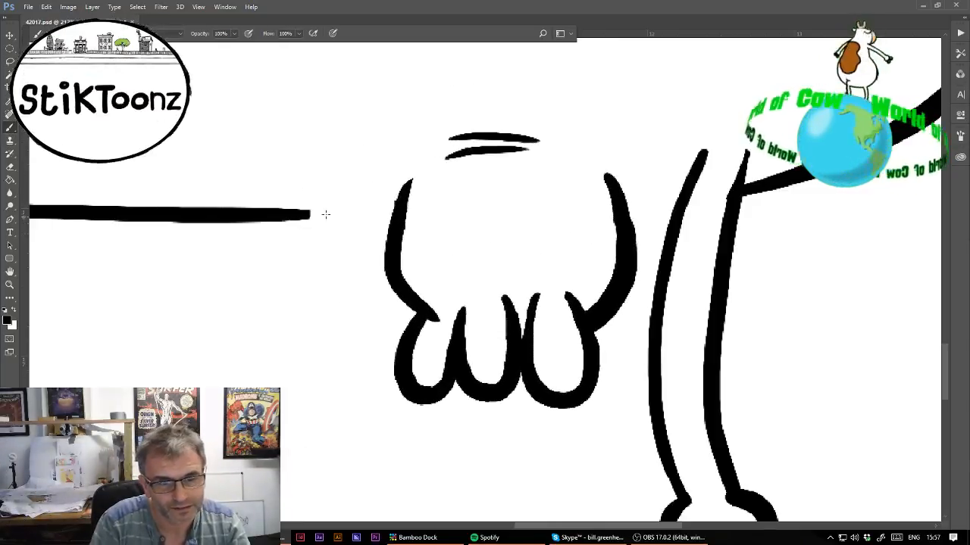
{"action": "left_click_drag", "start_coordinate": [238, 215], "coordinate": [311, 217]}
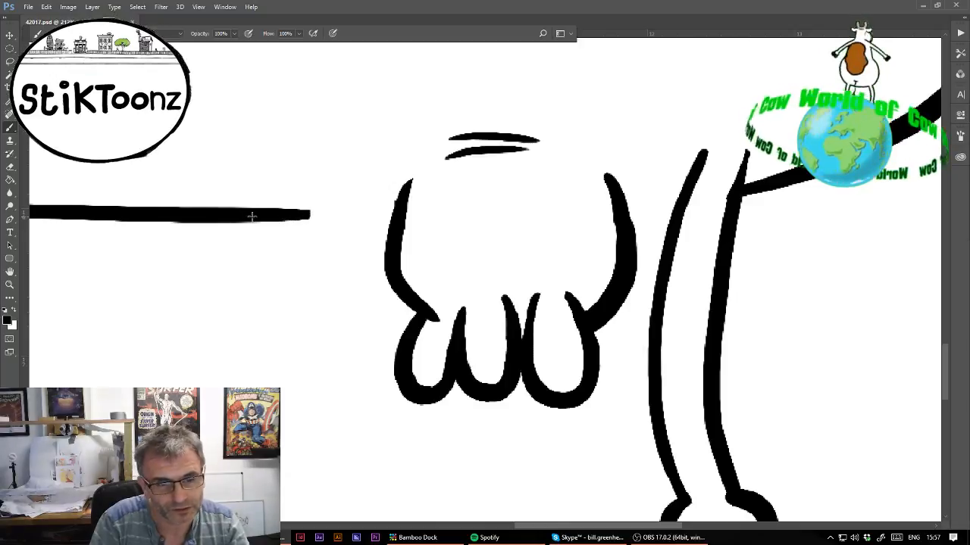
{"action": "left_click_drag", "start_coordinate": [250, 218], "coordinate": [396, 213]}
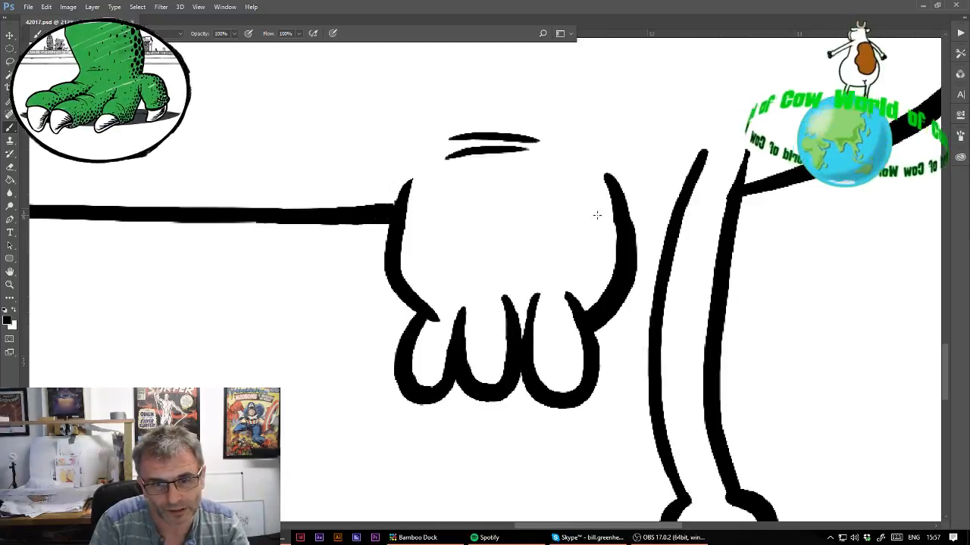
{"action": "left_click_drag", "start_coordinate": [623, 217], "coordinate": [680, 203]}
Redraw the top of the hind leg's rear line leaning towards the rump, and taper its tip with the eraser
{"action": "left_click", "coordinate": [10, 167]}
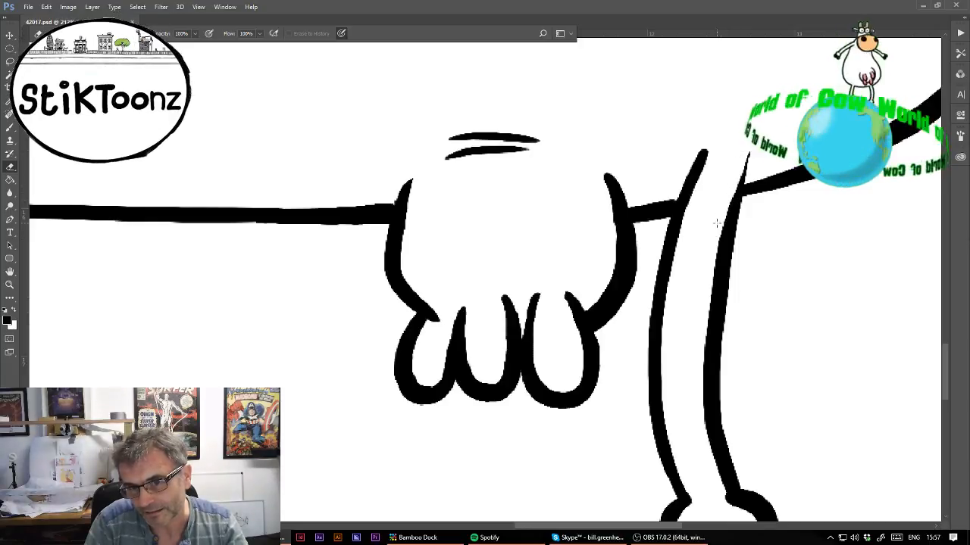
{"action": "key", "text": "b"}
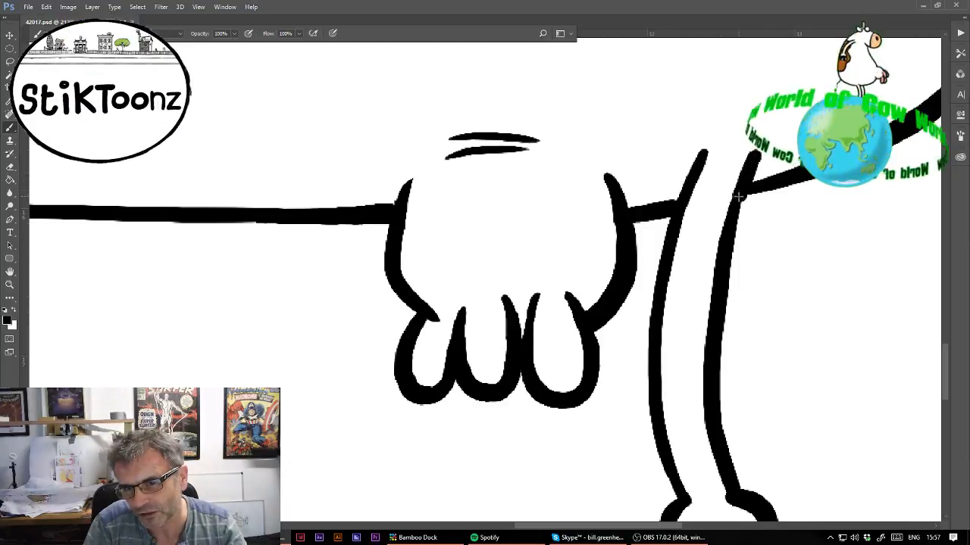
{"action": "left_click", "coordinate": [10, 166]}
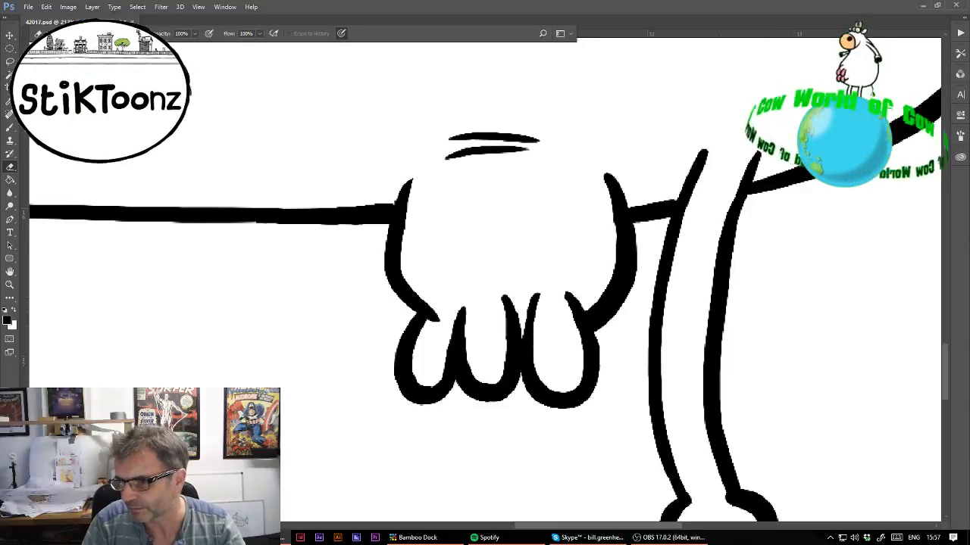
Duplicate the hind leg, place the copy behind the udder, and remove the parts of it that overlap the udder
{"action": "key", "text": "ctrl+minus"}
{"action": "key", "text": "ctrl+minus"}
{"action": "key", "text": "l"}
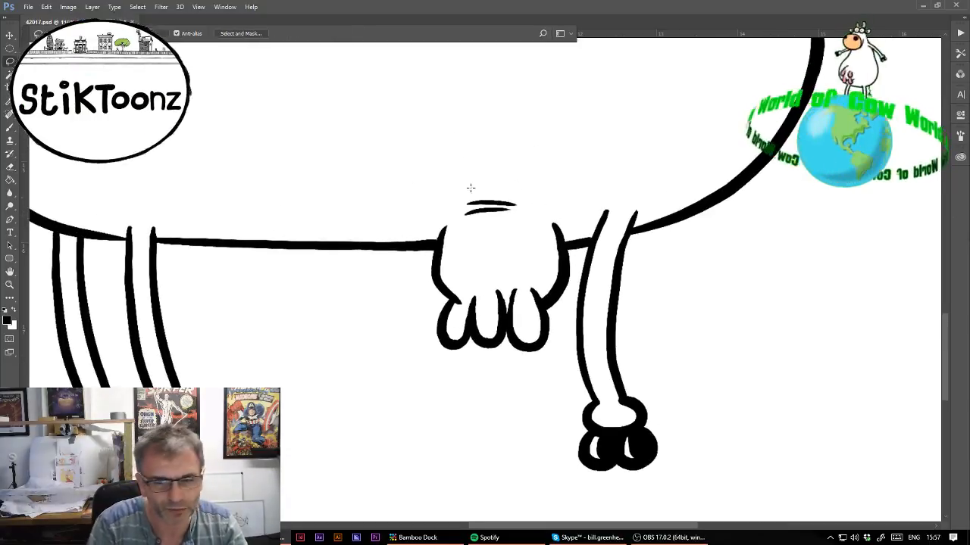
{"action": "mouse_move", "coordinate": [589, 247]}
{"action": "left_mouse_down"}
{"action": "mouse_move", "coordinate": [566, 343]}
{"action": "mouse_move", "coordinate": [559, 431]}
{"action": "mouse_move", "coordinate": [626, 497]}
{"action": "mouse_move", "coordinate": [720, 417]}
{"action": "mouse_move", "coordinate": [631, 241]}
{"action": "mouse_move", "coordinate": [640, 184]}
{"action": "mouse_move", "coordinate": [592, 189]}
{"action": "left_mouse_up"}
{"action": "key", "text": "ctrl+d"}
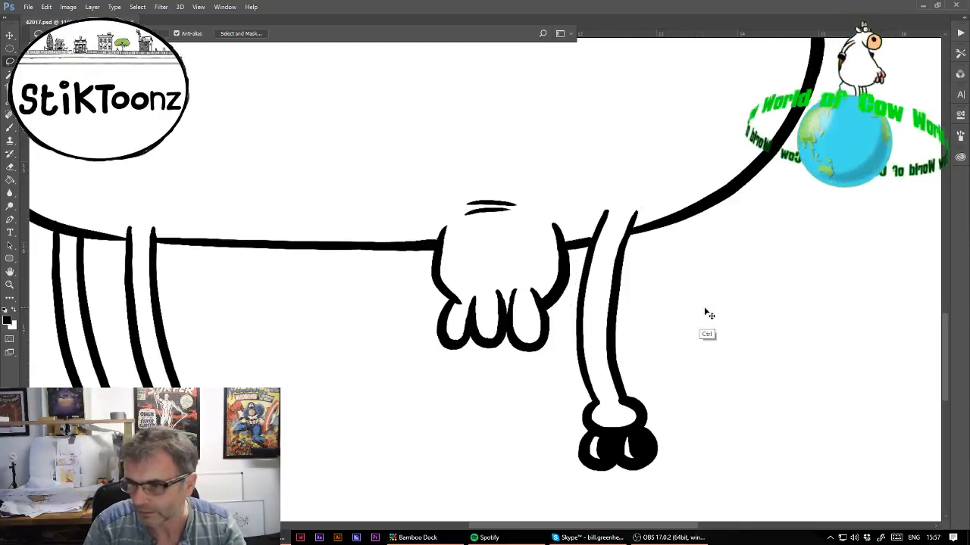
{"action": "left_click_drag", "start_coordinate": [706, 309], "coordinate": [522, 334]}
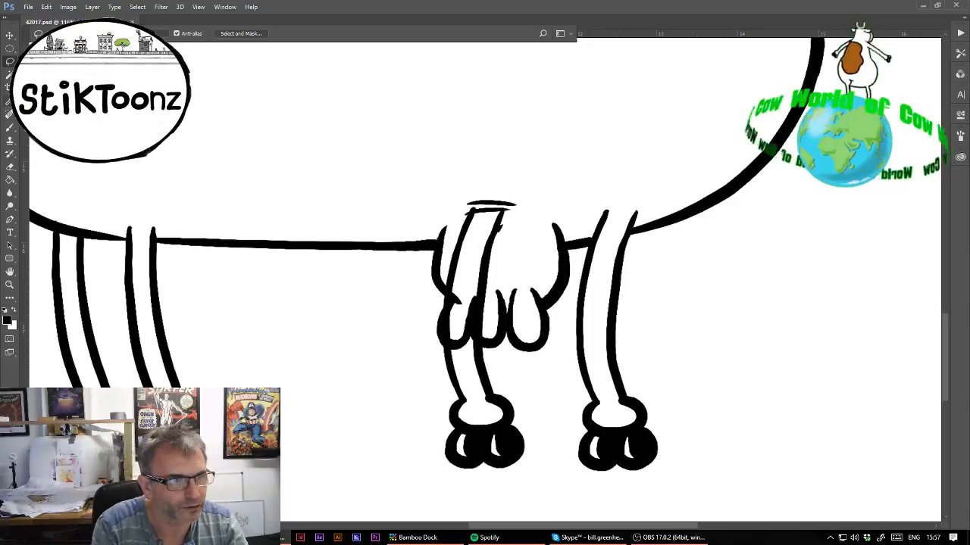
{"action": "mouse_move", "coordinate": [442, 284]}
{"action": "left_mouse_down"}
{"action": "mouse_move", "coordinate": [445, 344]}
{"action": "mouse_move", "coordinate": [460, 341]}
{"action": "mouse_move", "coordinate": [470, 319]}
{"action": "mouse_move", "coordinate": [485, 340]}
{"action": "mouse_move", "coordinate": [532, 181]}
{"action": "mouse_move", "coordinate": [428, 200]}
{"action": "mouse_move", "coordinate": [414, 263]}
{"action": "left_mouse_up"}
{"action": "key", "text": "ctrl+d"}
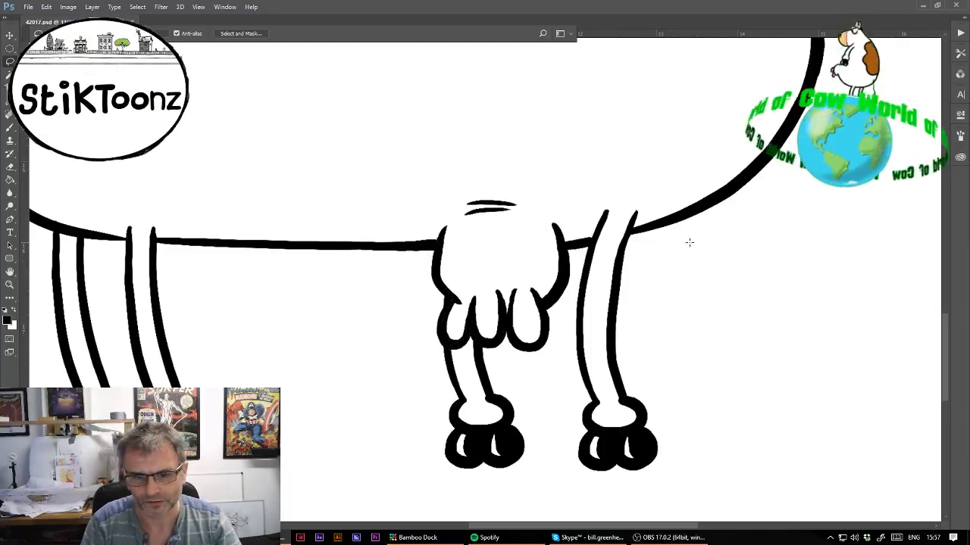
Move the far hind leg up and in front of the udder, and delete its remnants above the belly line
{"action": "key", "text": "ctrl+minus"}
{"action": "key", "text": "ctrl+minus"}
{"action": "key", "text": "ctrl+minus"}
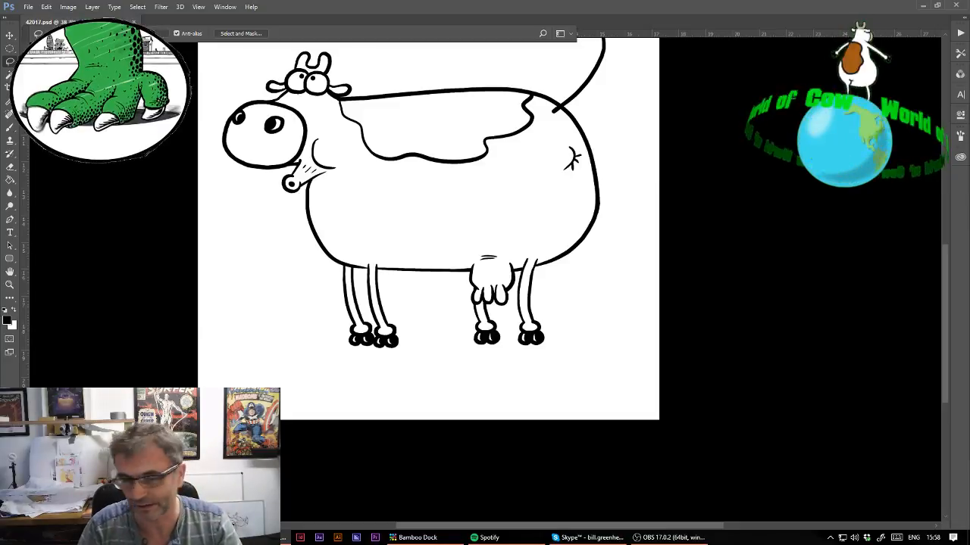
{"action": "left_click_drag", "start_coordinate": [610, 379], "coordinate": [562, 345]}
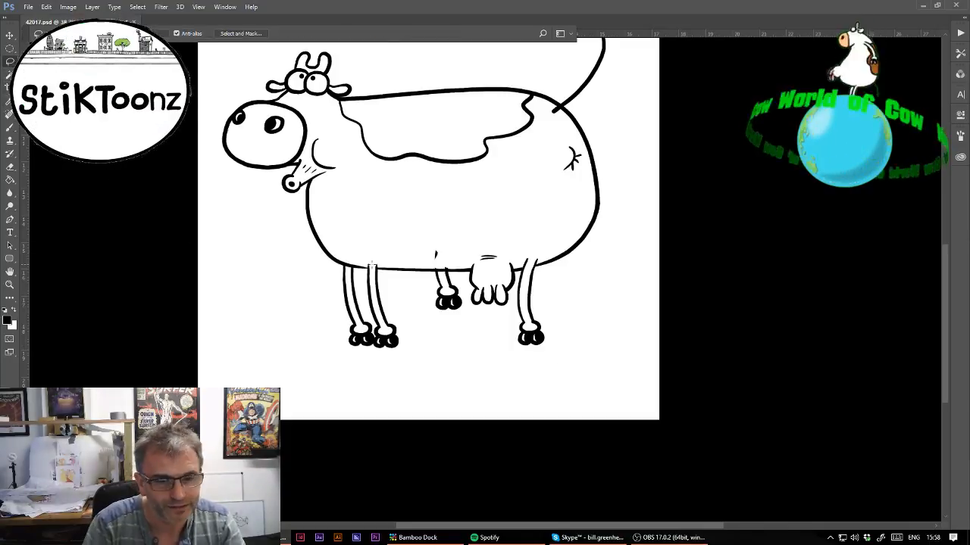
{"action": "mouse_move", "coordinate": [438, 264]}
{"action": "left_mouse_down"}
{"action": "mouse_move", "coordinate": [414, 224]}
{"action": "mouse_move", "coordinate": [448, 258]}
{"action": "left_mouse_up"}
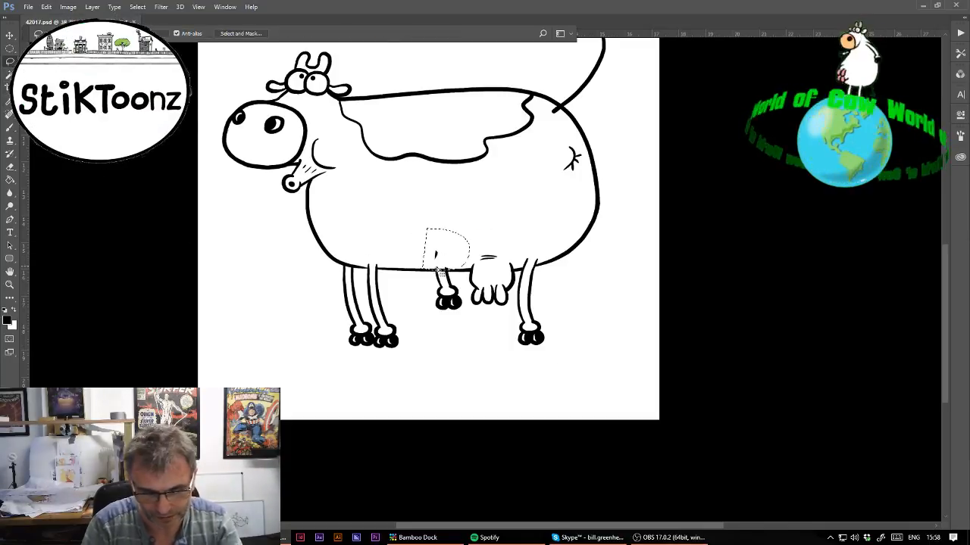
{"action": "key", "text": "Delete"}
{"action": "key", "text": "ctrl+d"}
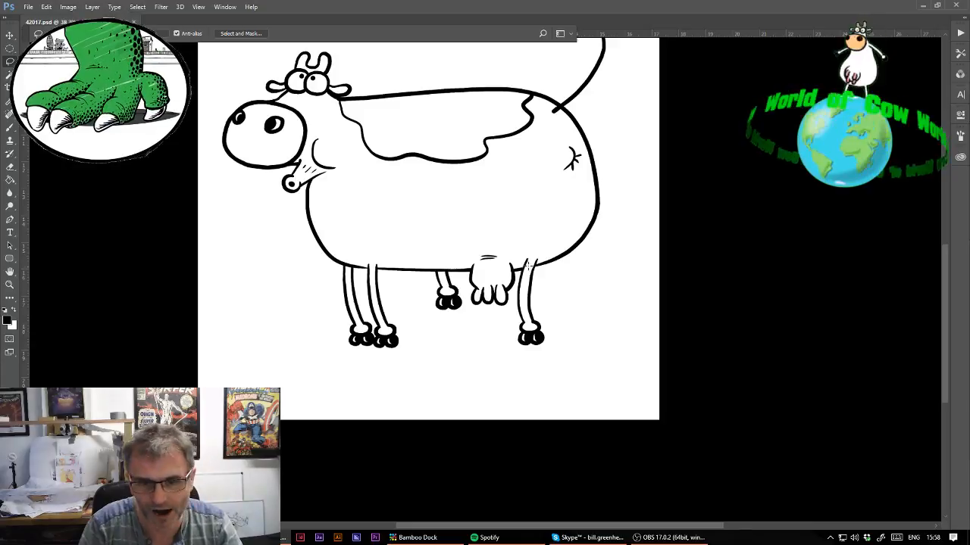
Lasso the near hind leg and free-transform it, rotating it about 9° towards the udder around a pivot at the leg's top
{"action": "mouse_move", "coordinate": [521, 263]}
{"action": "left_mouse_down"}
{"action": "mouse_move", "coordinate": [507, 344]}
{"action": "mouse_move", "coordinate": [547, 310]}
{"action": "left_mouse_up"}
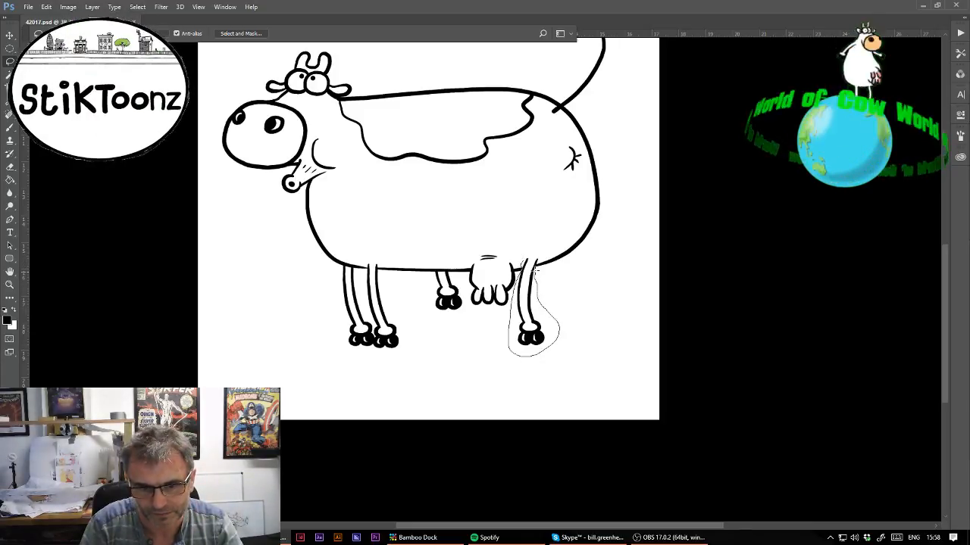
{"action": "mouse_move", "coordinate": [536, 269]}
{"action": "left_mouse_down"}
{"action": "mouse_move", "coordinate": [536, 246]}
{"action": "mouse_move", "coordinate": [527, 249]}
{"action": "left_mouse_up"}
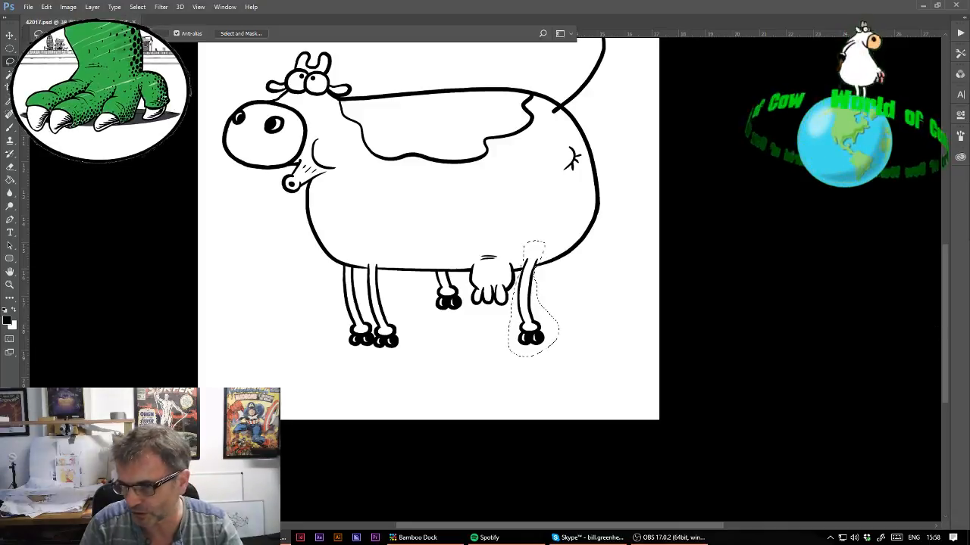
{"action": "key", "text": "z"}
{"action": "left_click", "coordinate": [577, 355]}
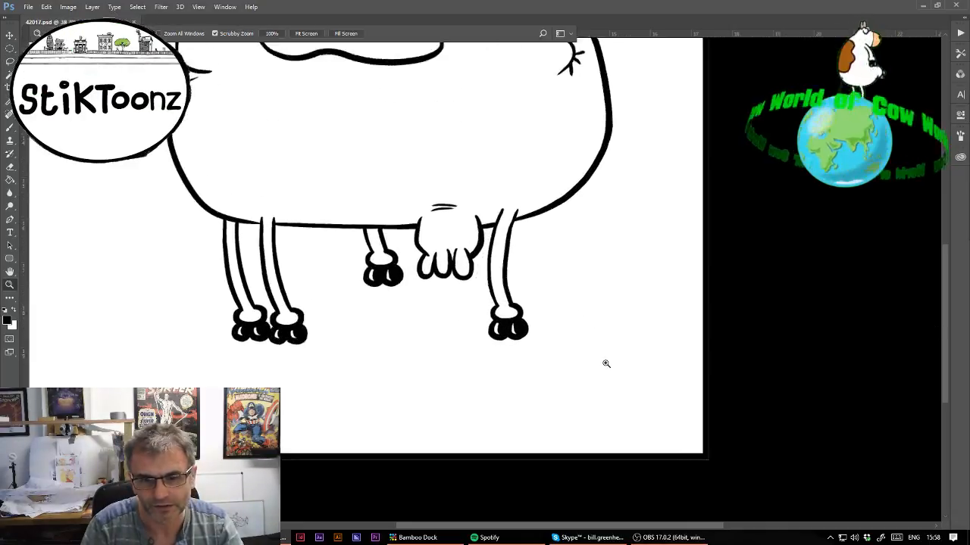
{"action": "left_click", "coordinate": [606, 364]}
{"action": "left_click", "coordinate": [46, 7]}
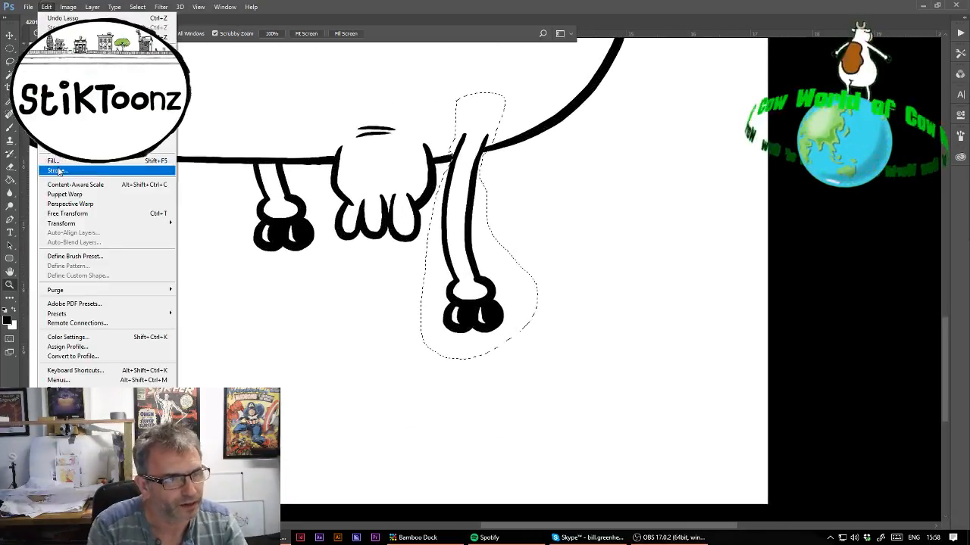
{"action": "left_click", "coordinate": [68, 214]}
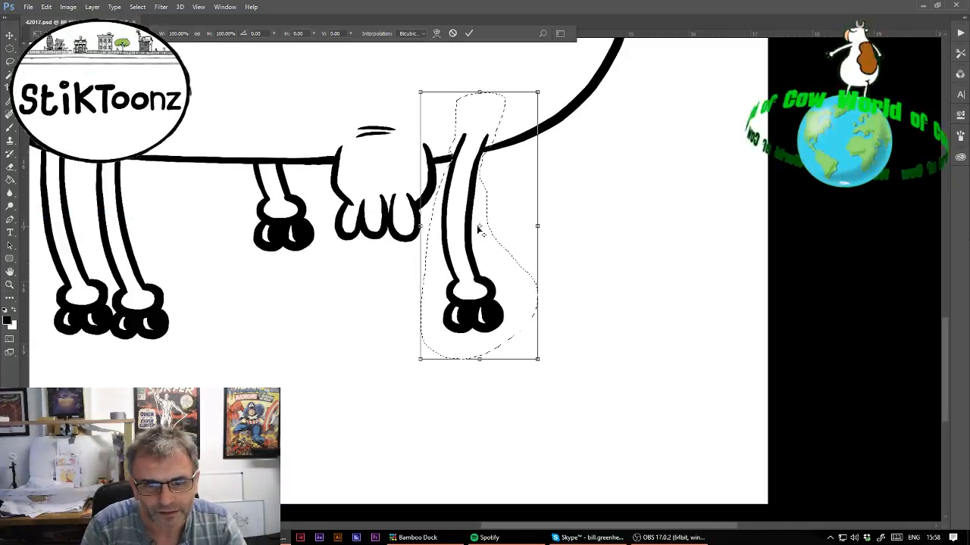
{"action": "left_click_drag", "start_coordinate": [479, 229], "coordinate": [472, 141]}
{"action": "left_click_drag", "start_coordinate": [574, 349], "coordinate": [543, 357]}
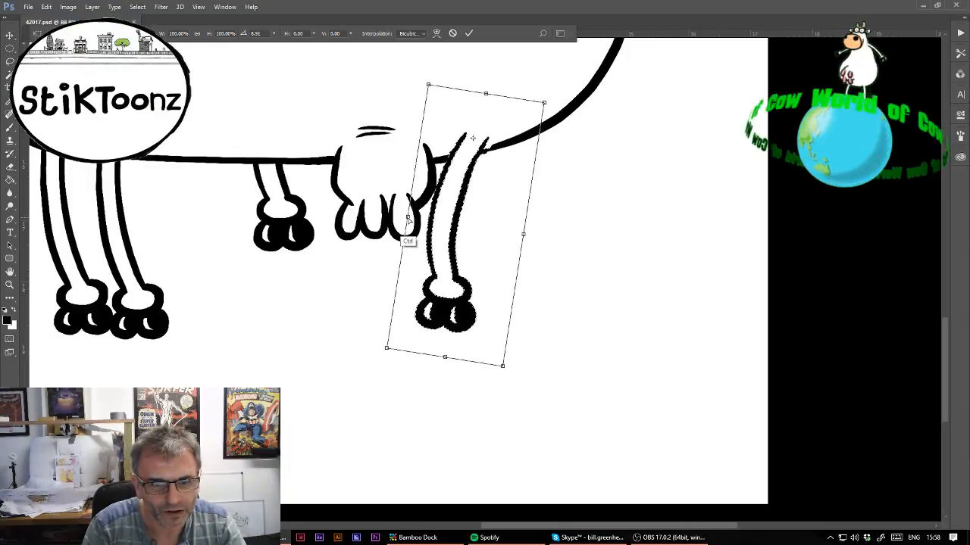
Skew and slightly stretch the near hind leg so its hoof sits further forward, and apply the transform
{"action": "left_click_drag", "start_coordinate": [408, 219], "coordinate": [398, 234]}
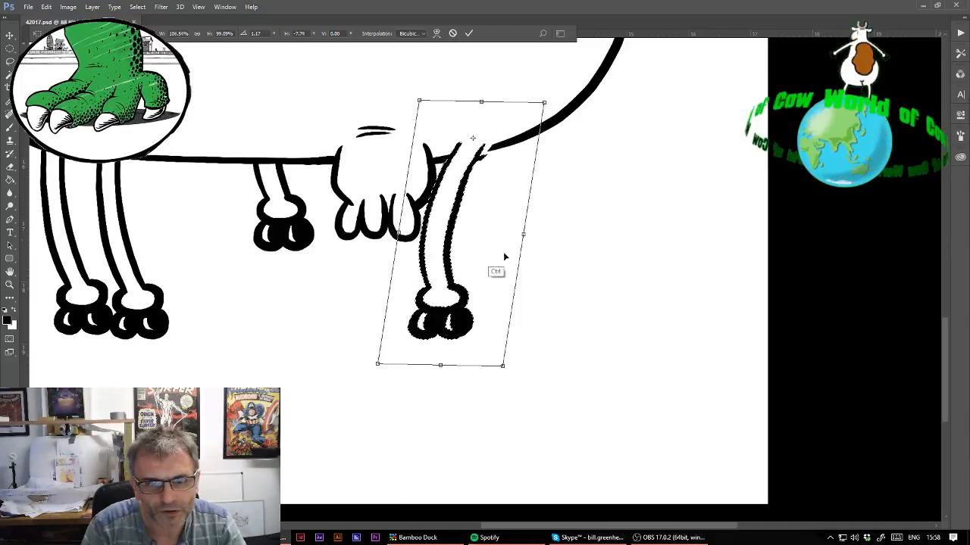
{"action": "right_click", "coordinate": [443, 367]}
{"action": "left_click_drag", "start_coordinate": [443, 368], "coordinate": [429, 368]}
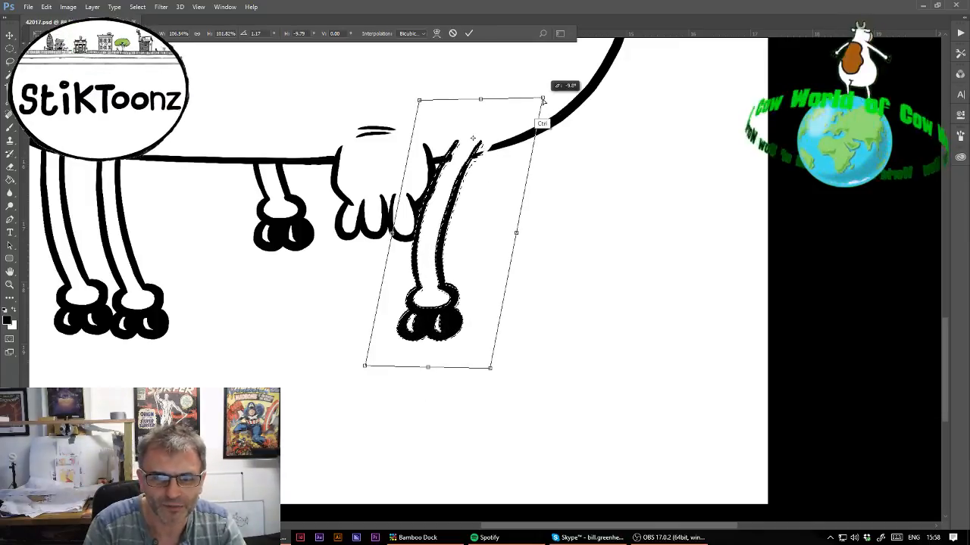
{"action": "key", "text": "Return"}
Erase the stub of the belly line that sticks out inside the top of the near hind leg
{"action": "key", "text": "z"}
{"action": "key", "text": "ctrl"}
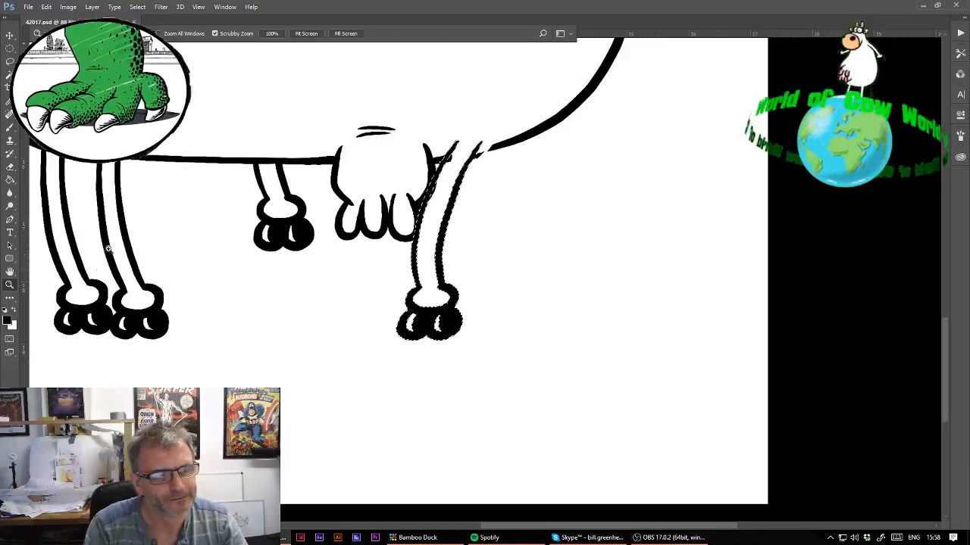
{"action": "left_click", "coordinate": [487, 138]}
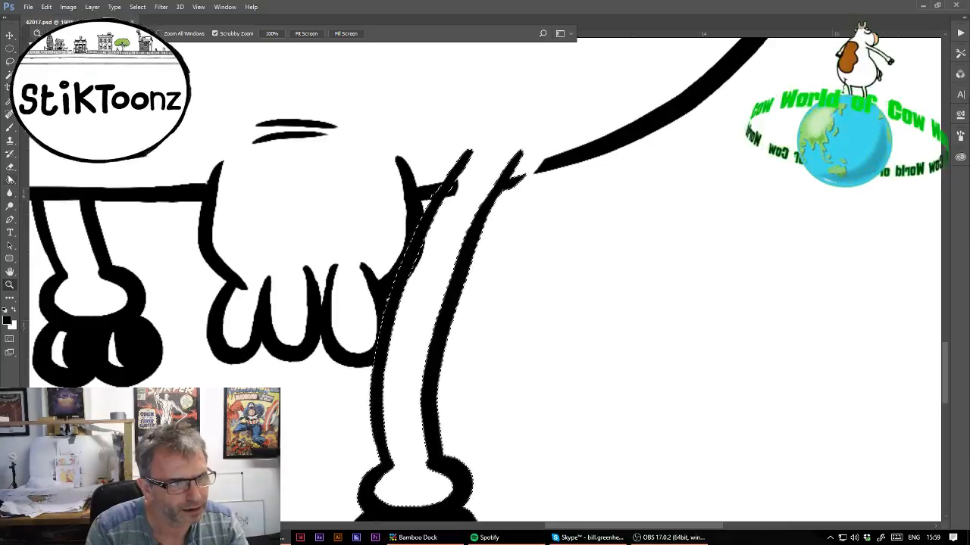
{"action": "key", "text": "e"}
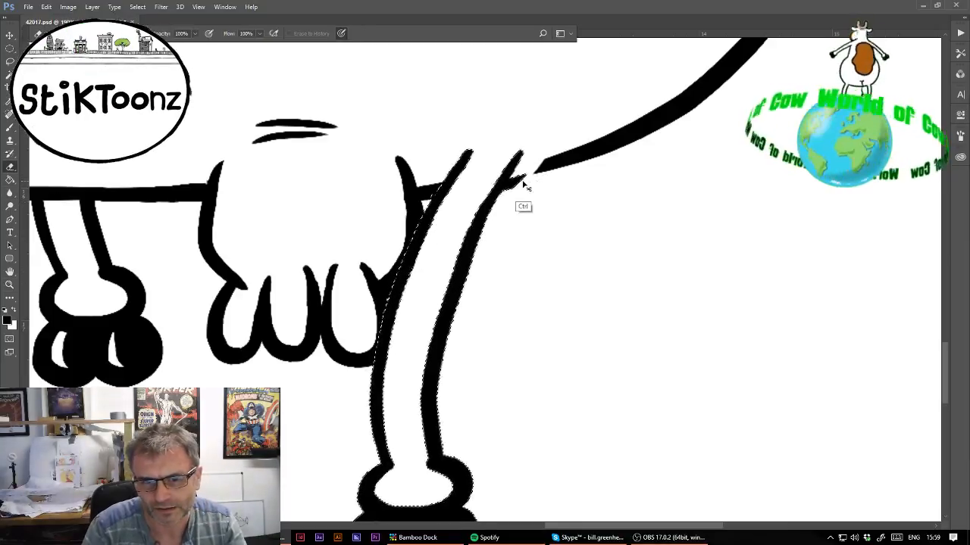
Erase the remaining stub beside the near hind leg's top and brush the rear belly line back to meet the leg
{"action": "key", "text": "ctrl+d"}
{"action": "left_click_drag", "start_coordinate": [524, 178], "coordinate": [513, 193]}
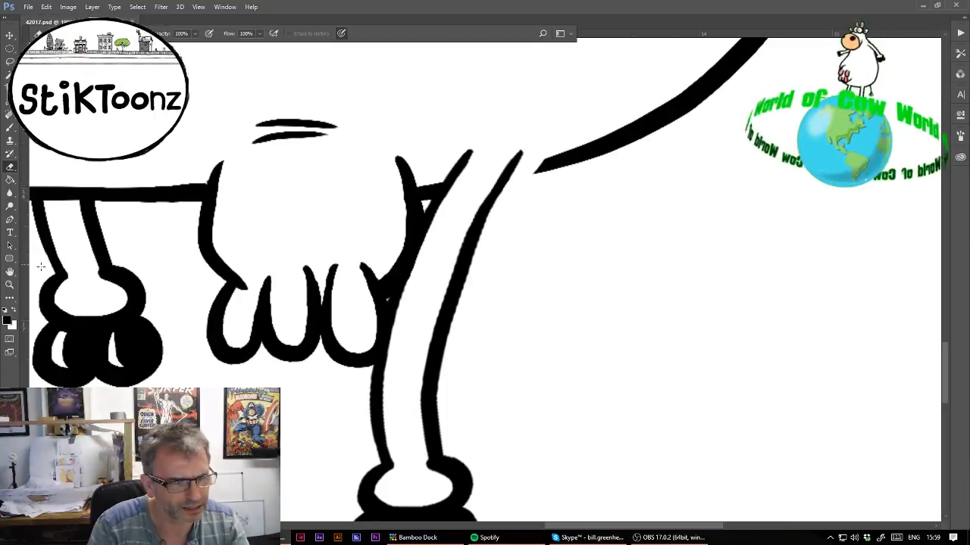
{"action": "left_click", "coordinate": [9, 285]}
{"action": "left_click_drag", "start_coordinate": [513, 129], "coordinate": [558, 136]}
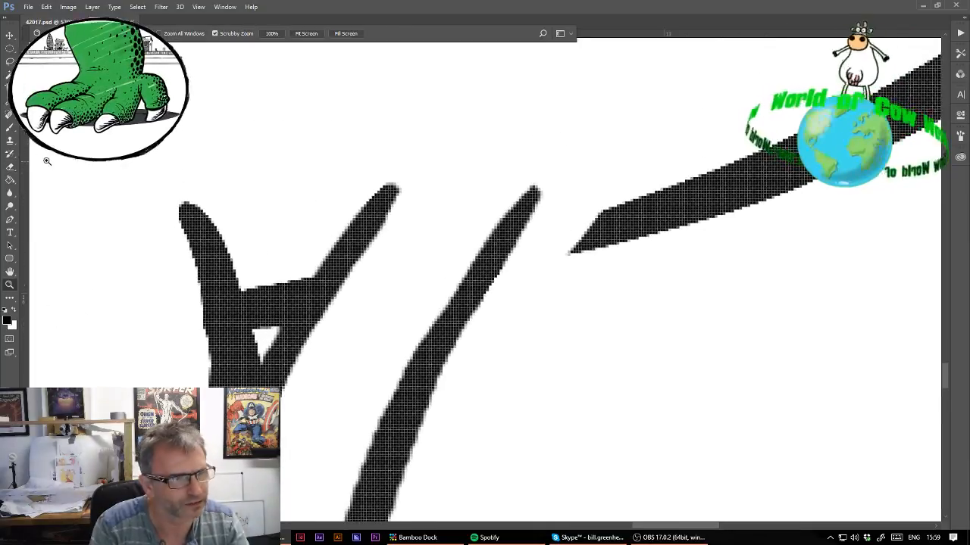
{"action": "left_click", "coordinate": [8, 127]}
{"action": "left_click_drag", "start_coordinate": [502, 256], "coordinate": [573, 234]}
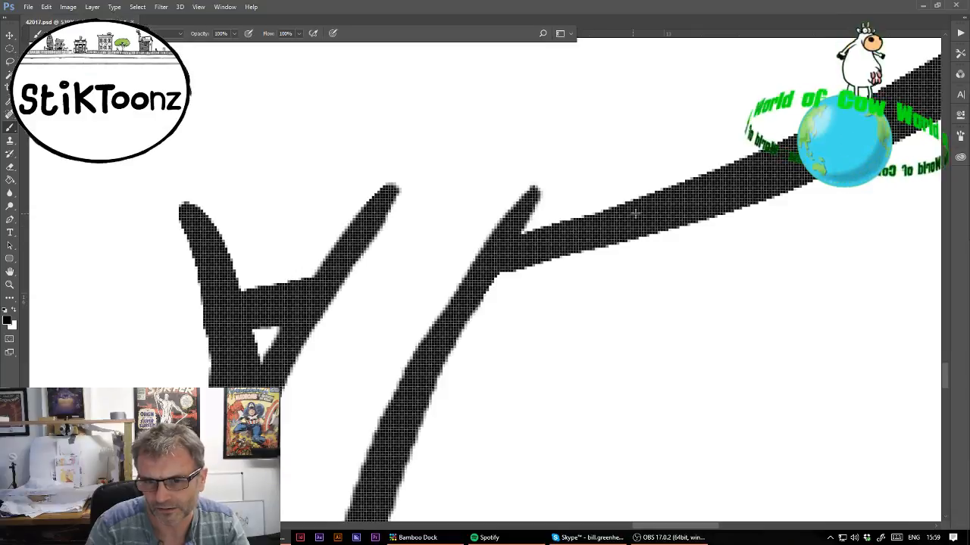
Lasso the foremost front leg with its hoof, cutting just below the belly line and between the two front hooves
{"action": "key", "text": "ctrl+minus"}
{"action": "key", "text": "ctrl+minus"}
{"action": "key", "text": "ctrl+minus"}
{"action": "key", "text": "ctrl+minus"}
{"action": "key", "text": "ctrl+minus"}
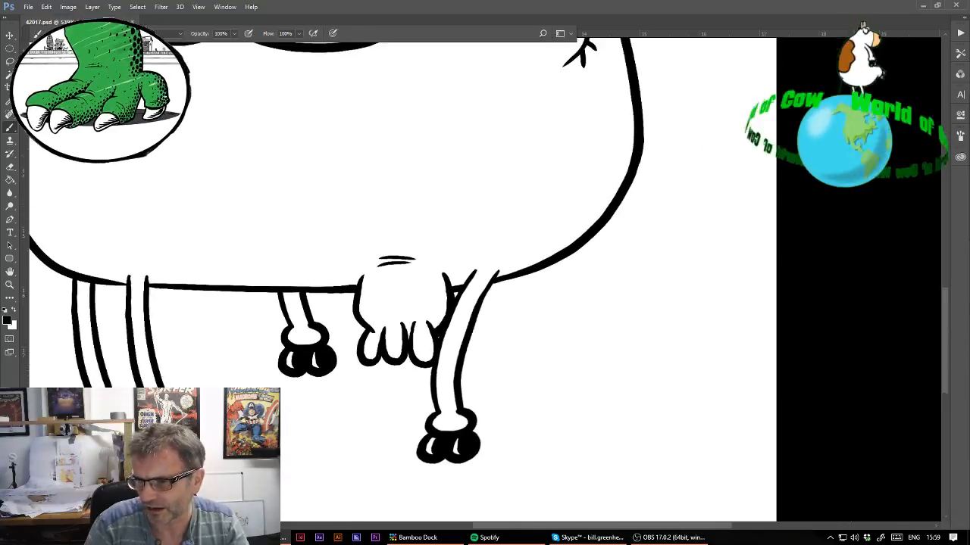
{"action": "left_click_drag", "start_coordinate": [325, 318], "coordinate": [615, 264]}
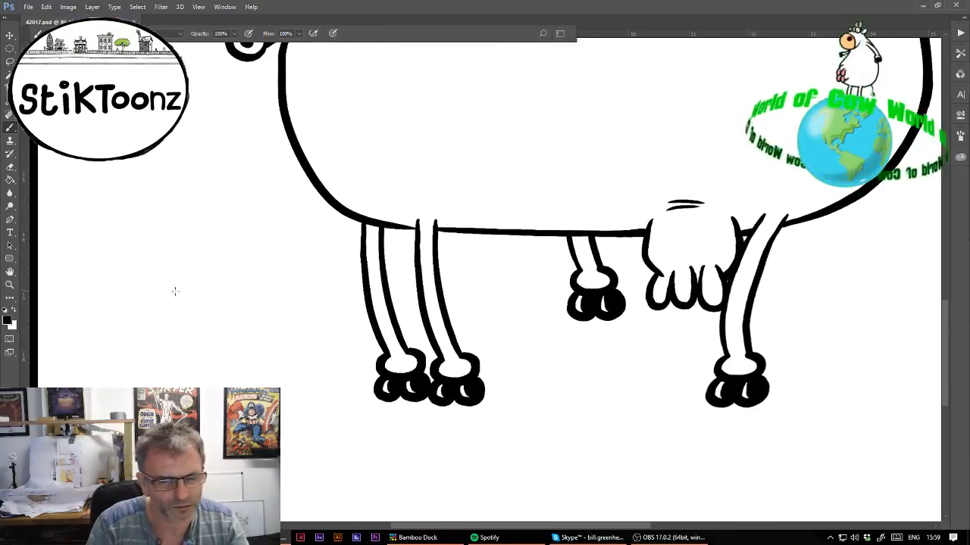
{"action": "left_click", "coordinate": [9, 285]}
{"action": "left_click", "coordinate": [404, 331]}
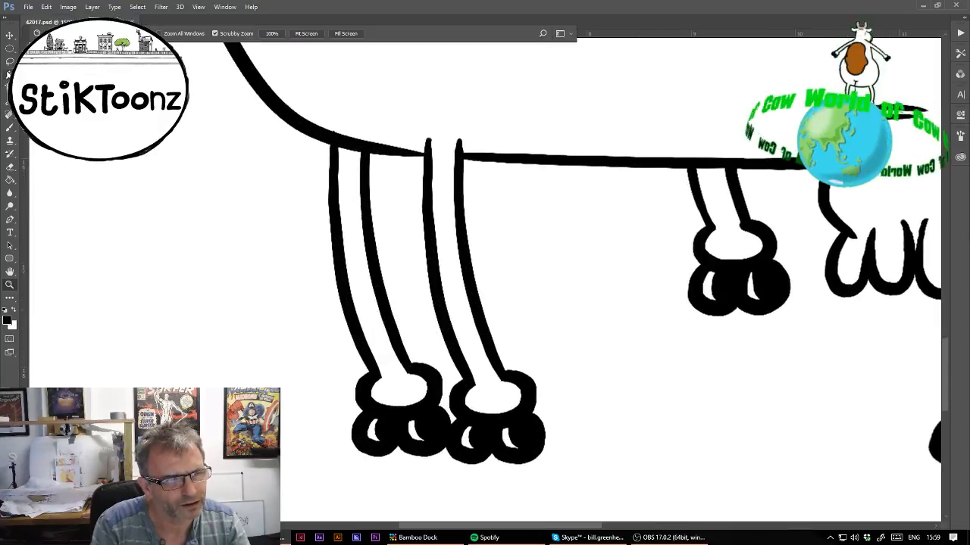
{"action": "left_click", "coordinate": [9, 61]}
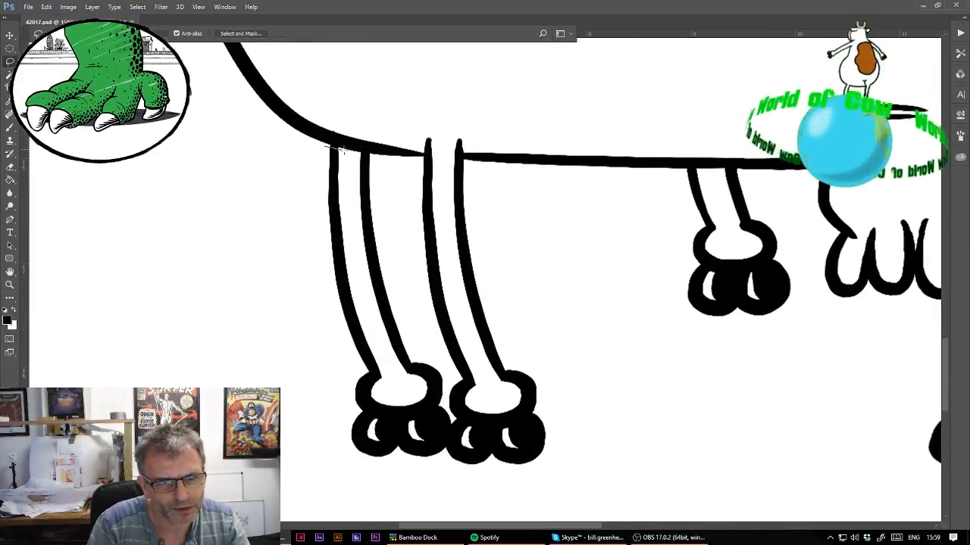
{"action": "left_click_drag", "start_coordinate": [371, 158], "coordinate": [418, 315]}
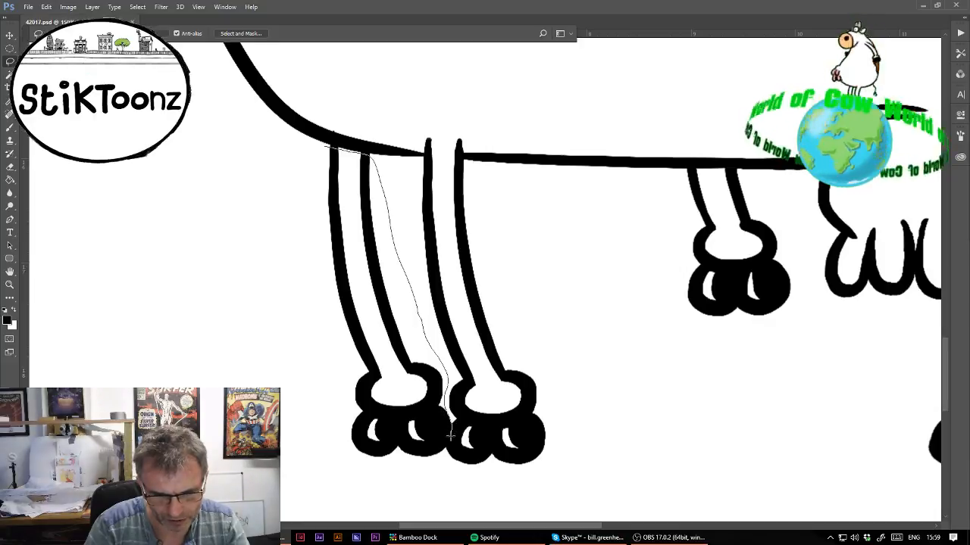
{"action": "mouse_move", "coordinate": [450, 435]}
{"action": "left_mouse_down"}
{"action": "mouse_move", "coordinate": [303, 470]}
{"action": "mouse_move", "coordinate": [227, 280]}
{"action": "mouse_move", "coordinate": [253, 171]}
{"action": "left_mouse_up"}
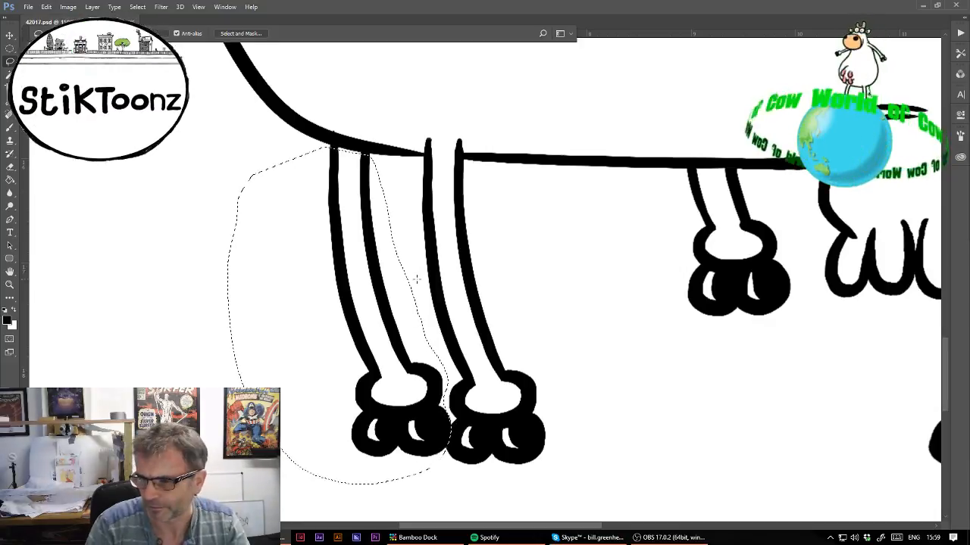
Free-transform the selected front leg, rotating it about 30° and moving it forward onto the chest curve, and apply the transform
{"action": "left_click", "coordinate": [44, 7]}
{"action": "left_click", "coordinate": [101, 214]}
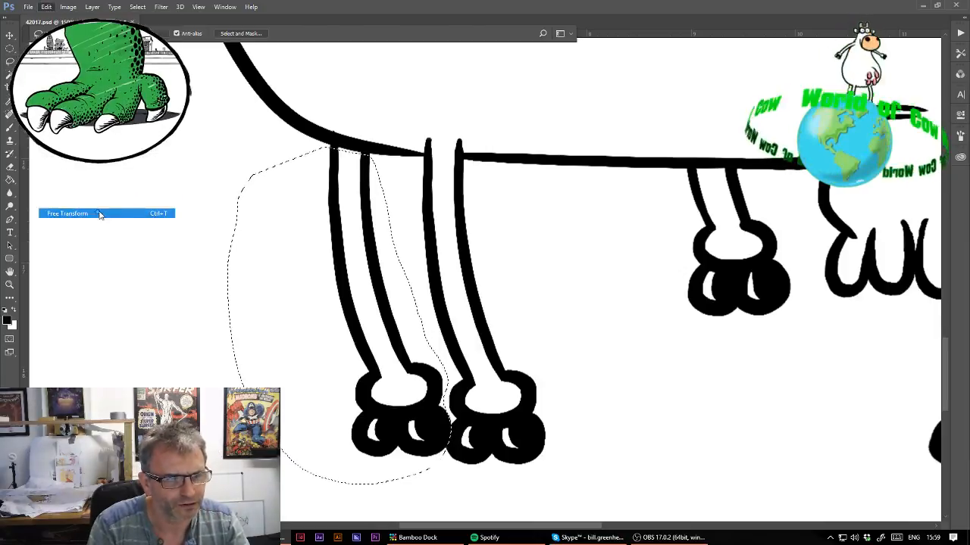
{"action": "left_click_drag", "start_coordinate": [517, 288], "coordinate": [518, 334]}
{"action": "left_click_drag", "start_coordinate": [361, 296], "coordinate": [243, 245]}
{"action": "left_click_drag", "start_coordinate": [497, 200], "coordinate": [481, 254]}
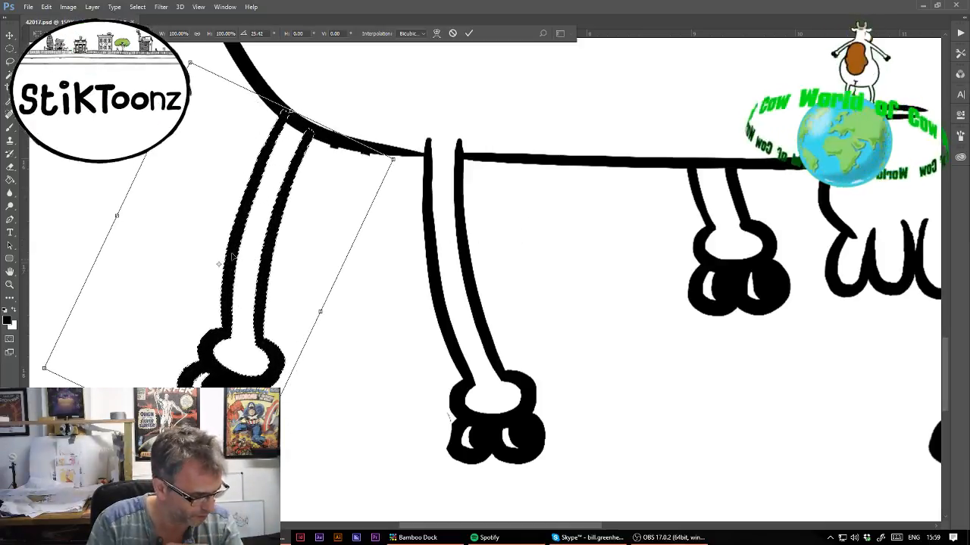
{"action": "left_click_drag", "start_coordinate": [232, 254], "coordinate": [199, 224]}
{"action": "left_click_drag", "start_coordinate": [387, 188], "coordinate": [391, 206]}
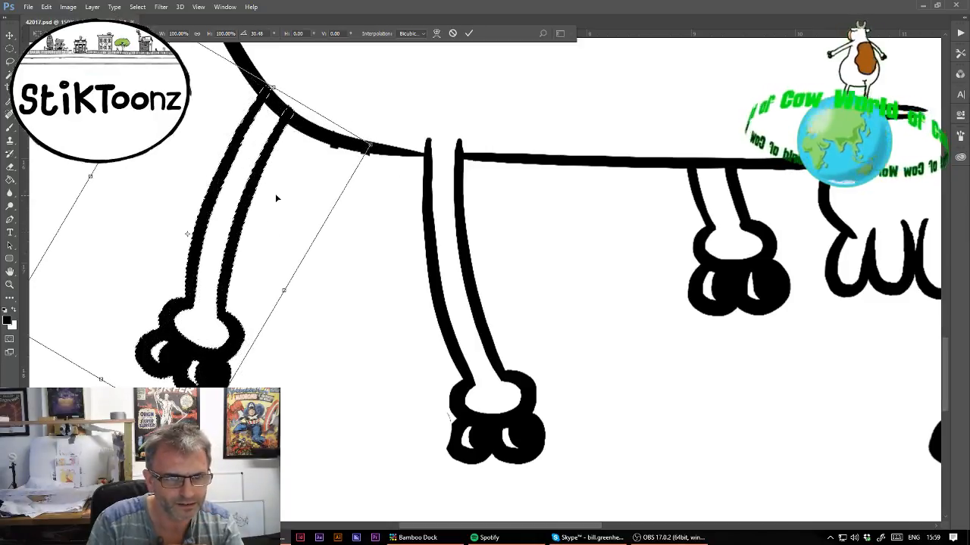
{"action": "key", "text": "Return"}
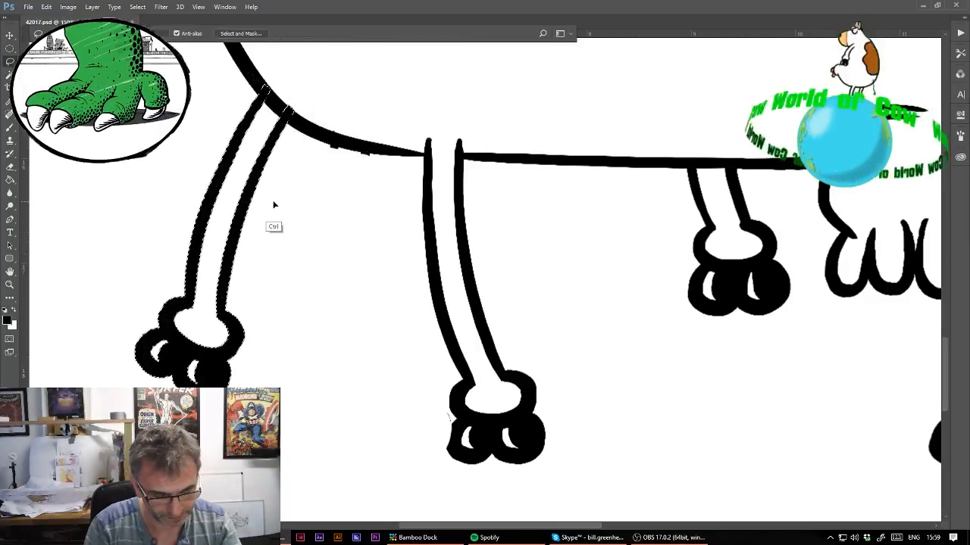
Deselect the leg and erase the bumps left under the belly line where it used to attach
{"action": "key", "text": "ctrl+d"}
{"action": "left_click", "coordinate": [11, 272]}
{"action": "left_click", "coordinate": [11, 285]}
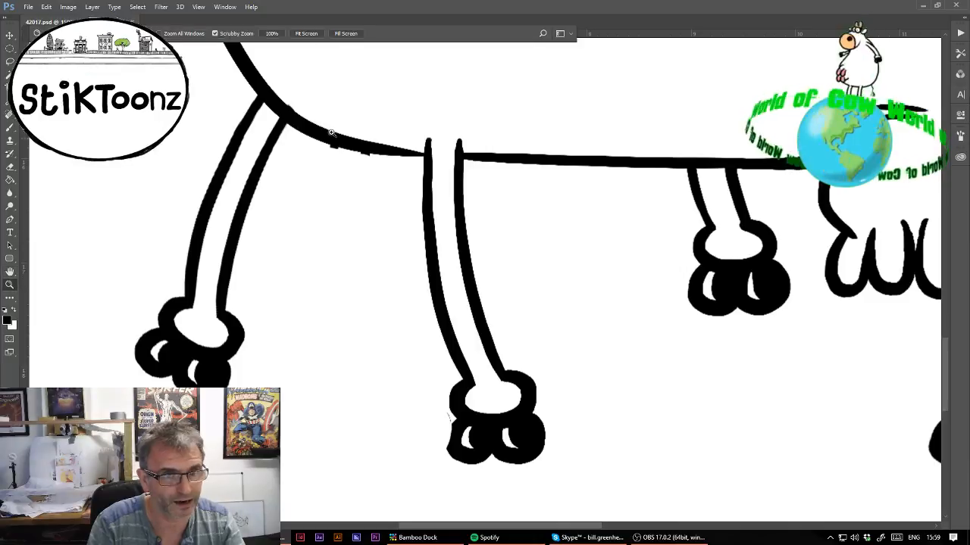
{"action": "left_click_drag", "start_coordinate": [337, 124], "coordinate": [404, 127]}
{"action": "left_click", "coordinate": [11, 167]}
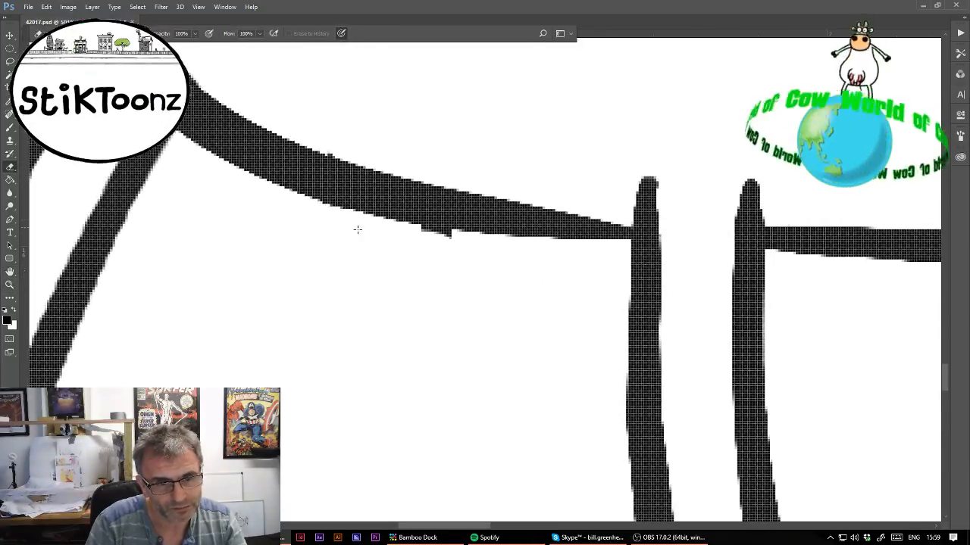
{"action": "left_click_drag", "start_coordinate": [428, 250], "coordinate": [466, 249]}
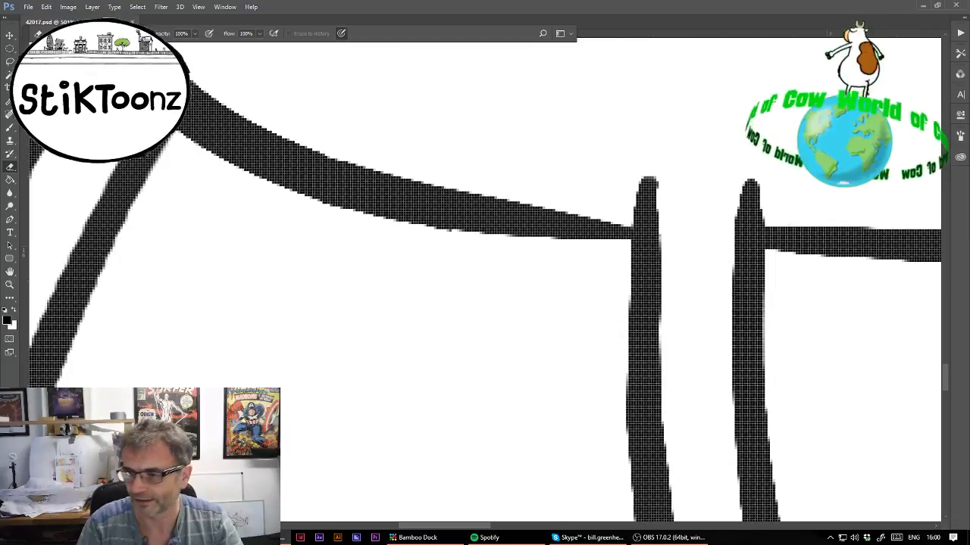
Review the complete cow outline, checking the head, back patch, tail, udder and the placement of all four legs
{"action": "scroll", "coordinate": [488, 281], "scroll_direction": "down", "scroll_amount": 15}
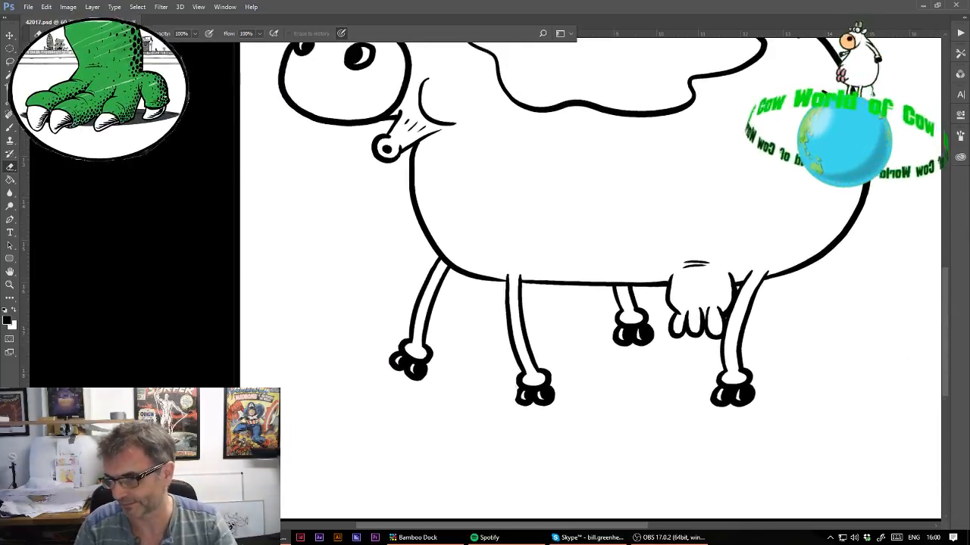
{"action": "scroll", "coordinate": [487, 281], "scroll_direction": "right", "scroll_amount": 1}
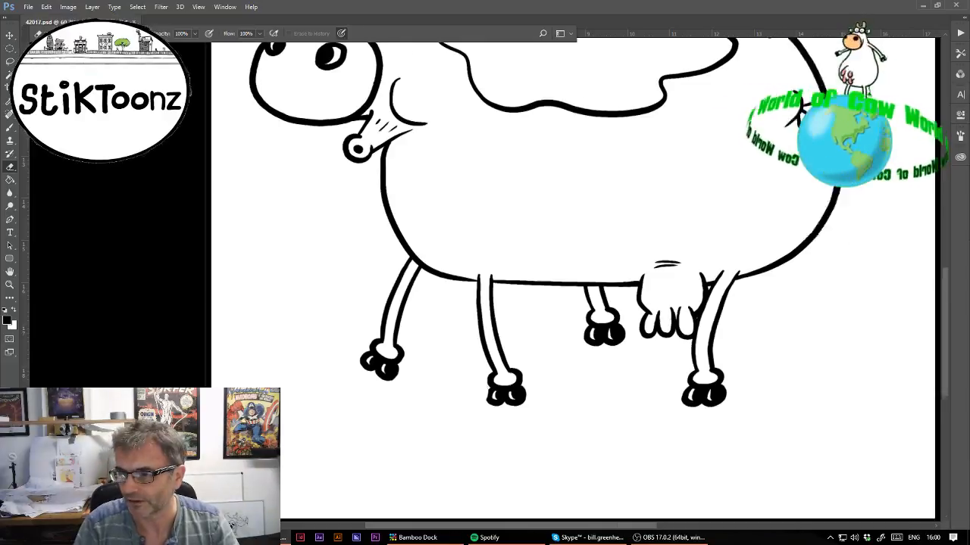
{"action": "scroll", "coordinate": [488, 281], "scroll_direction": "up", "scroll_amount": 3}
{"action": "scroll", "coordinate": [488, 281], "scroll_direction": "down", "scroll_amount": 1}
{"action": "scroll", "coordinate": [488, 281], "scroll_direction": "up", "scroll_amount": 2}
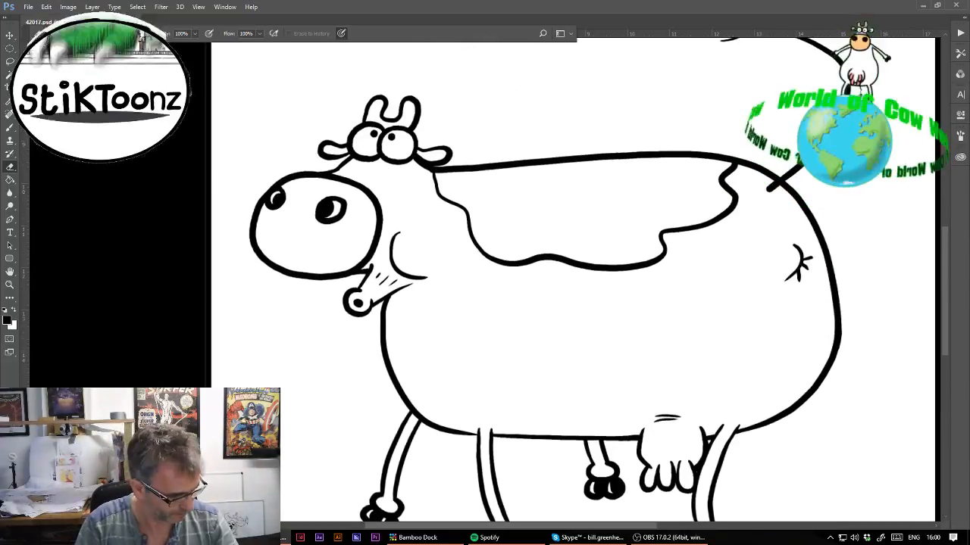
{"action": "scroll", "coordinate": [488, 281], "scroll_direction": "down", "scroll_amount": 3}
{"action": "scroll", "coordinate": [487, 281], "scroll_direction": "up", "scroll_amount": 3}
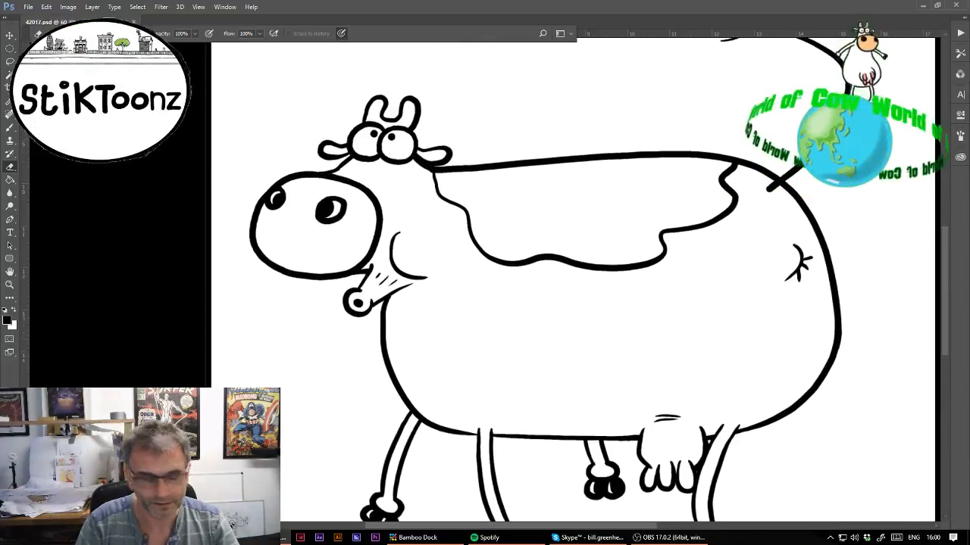
{"action": "scroll", "coordinate": [833, 240], "scroll_direction": "down", "scroll_amount": 5}
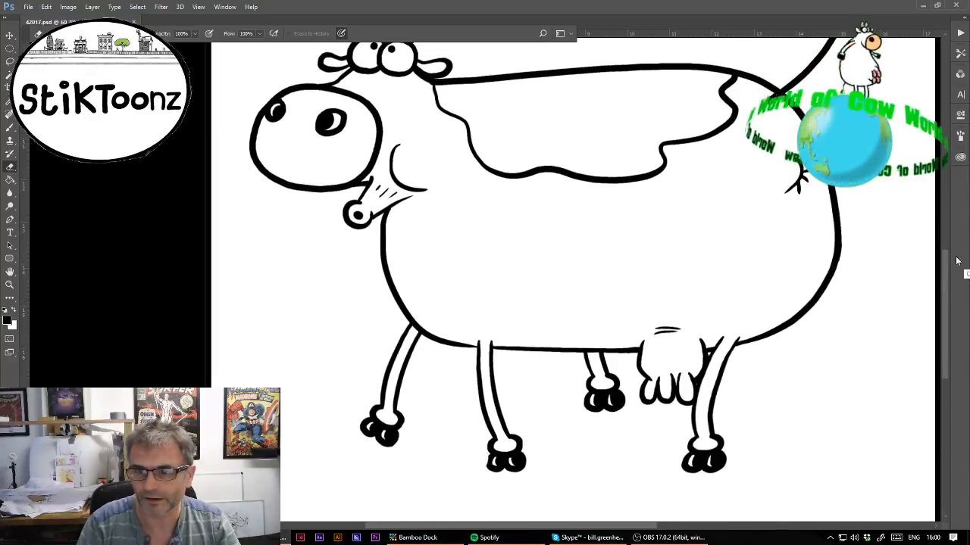
{"action": "left_click", "coordinate": [10, 62]}
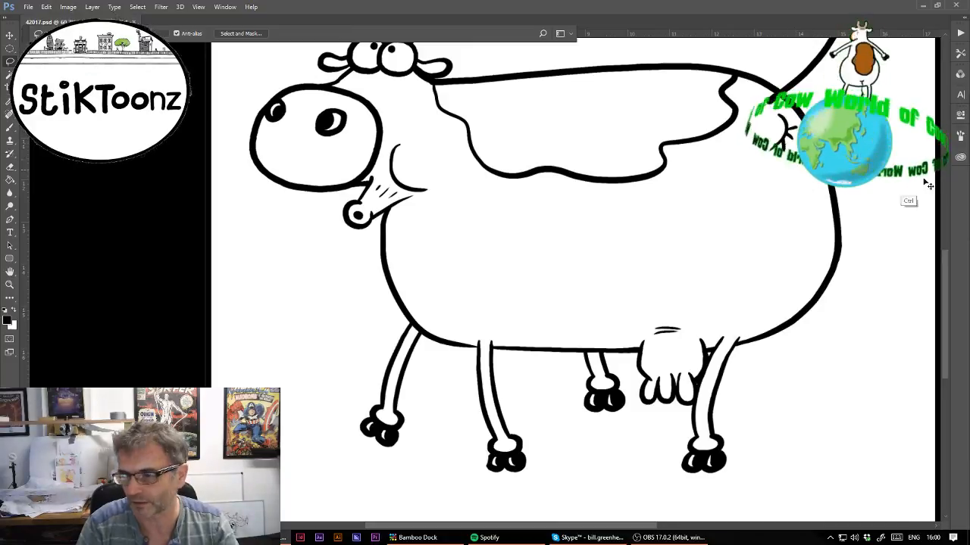
{"action": "left_click_drag", "start_coordinate": [531, 197], "coordinate": [468, 240]}
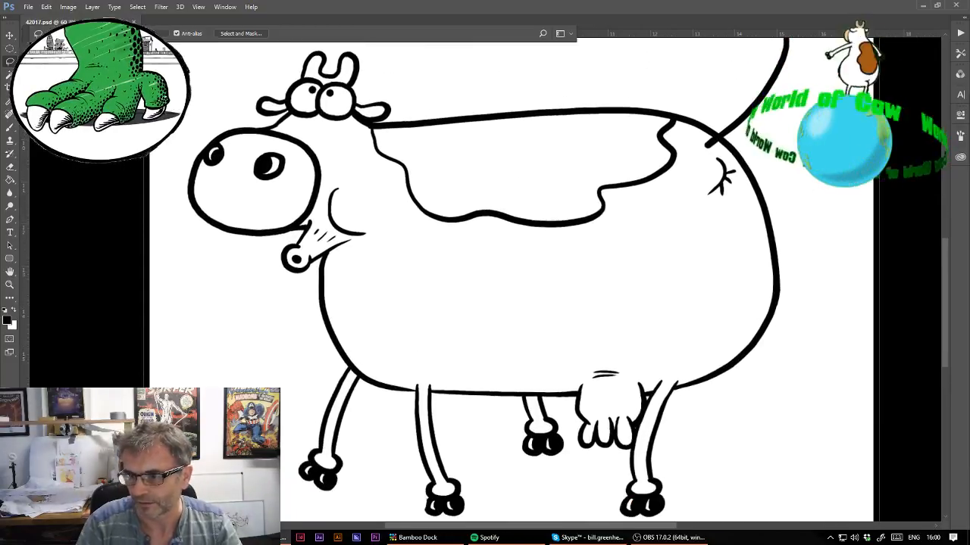
Scale the whole cow proportionally to about 82%, move it towards the lower right of the page and apply the transform
{"action": "key", "text": "ctrl+0"}
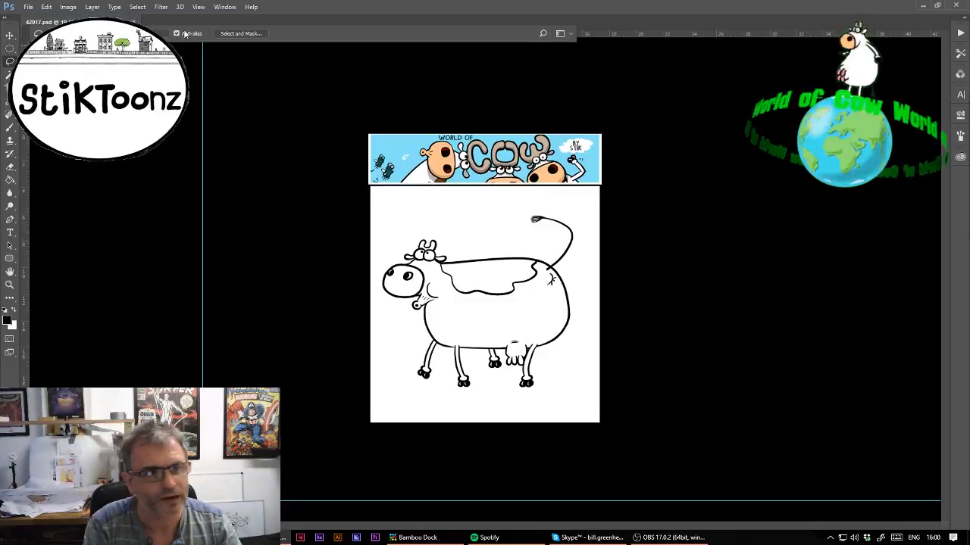
{"action": "left_click", "coordinate": [46, 7]}
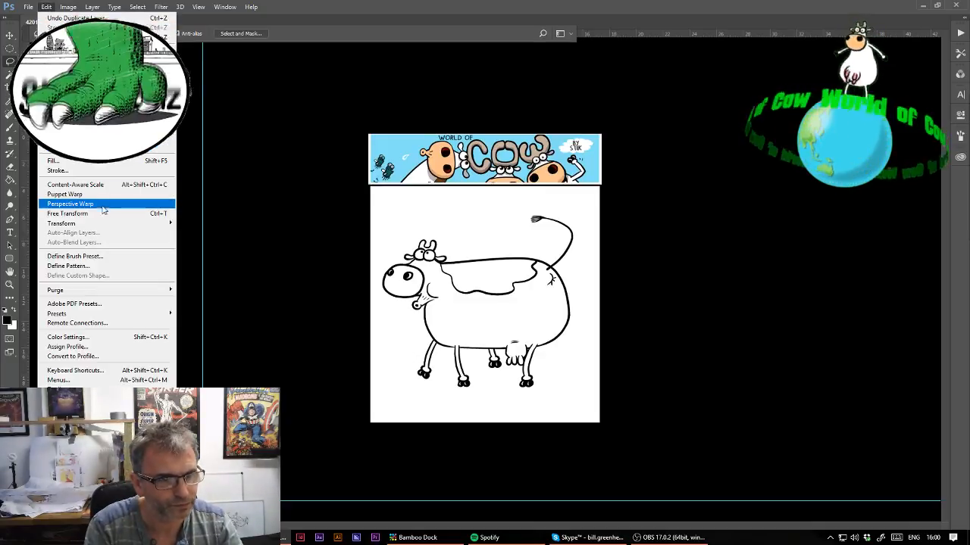
{"action": "left_click", "coordinate": [68, 214]}
{"action": "left_click_drag", "start_coordinate": [574, 388], "coordinate": [539, 353]}
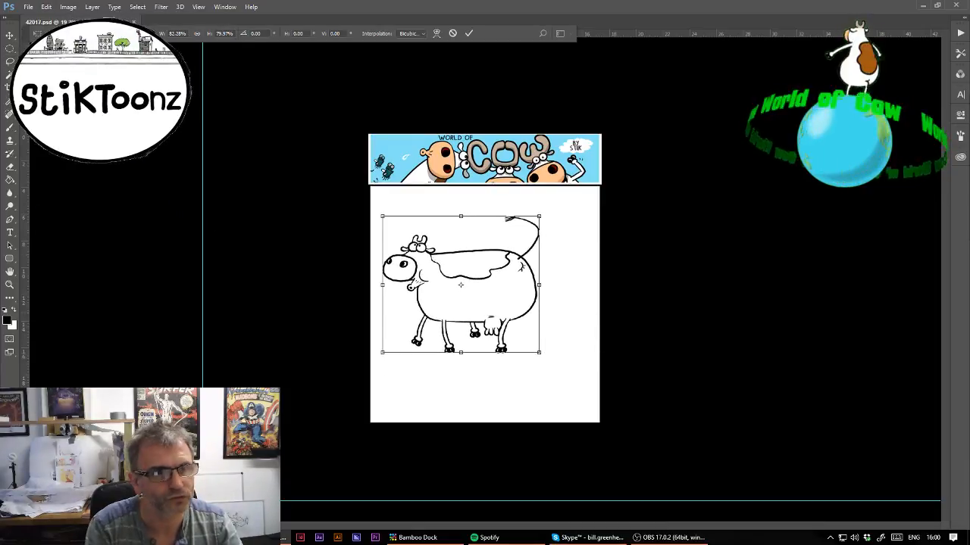
{"action": "left_click", "coordinate": [198, 34]}
{"action": "left_click_drag", "start_coordinate": [471, 242], "coordinate": [516, 268]}
{"action": "key", "text": "Return"}
{"action": "key", "text": "l"}
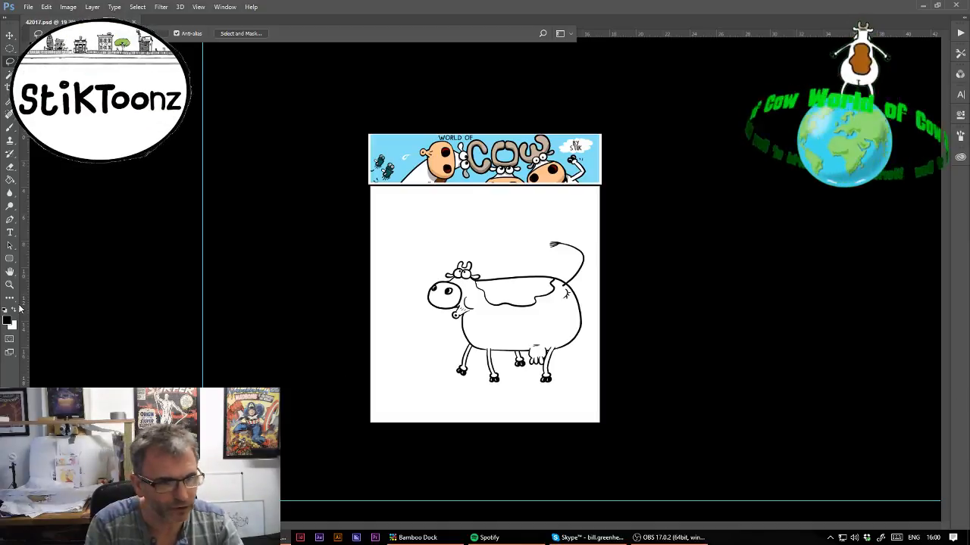
Brush the start of a wavy line at the page's left edge near hoof height, and thin its first rounded dip with the eraser
{"action": "key", "text": "z"}
{"action": "left_click_drag", "start_coordinate": [404, 371], "coordinate": [273, 295]}
{"action": "key", "text": "b"}
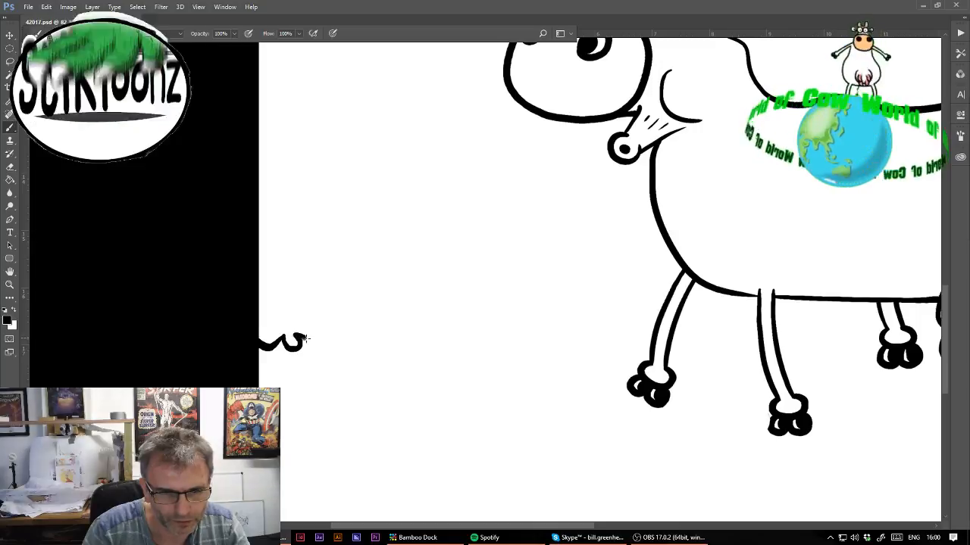
{"action": "left_click", "coordinate": [10, 285]}
{"action": "left_click_drag", "start_coordinate": [263, 345], "coordinate": [321, 354]}
{"action": "left_click", "coordinate": [10, 166]}
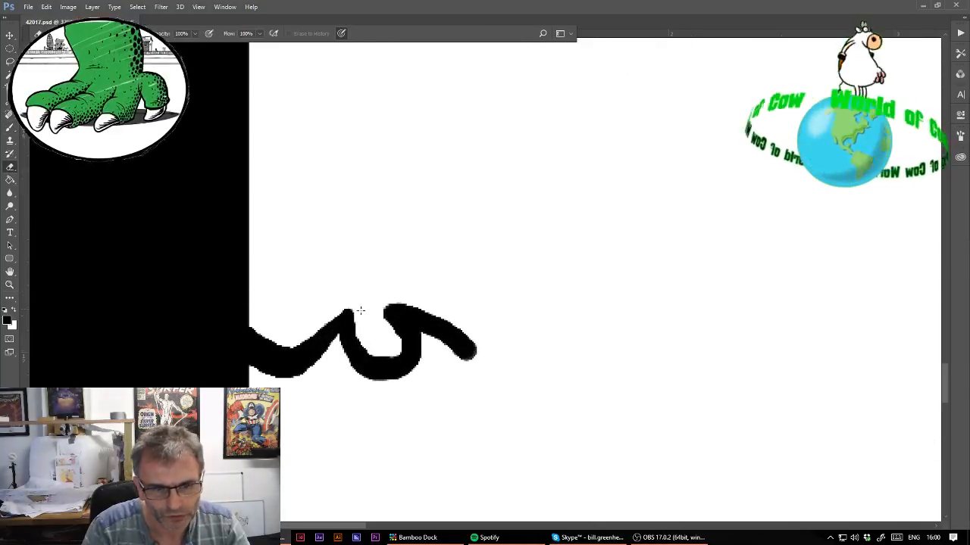
{"action": "mouse_move", "coordinate": [360, 310]}
{"action": "left_mouse_down"}
{"action": "mouse_move", "coordinate": [372, 348]}
{"action": "mouse_move", "coordinate": [389, 351]}
{"action": "mouse_move", "coordinate": [399, 337]}
{"action": "mouse_move", "coordinate": [379, 297]}
{"action": "mouse_move", "coordinate": [282, 341]}
{"action": "mouse_move", "coordinate": [250, 318]}
{"action": "left_mouse_up"}
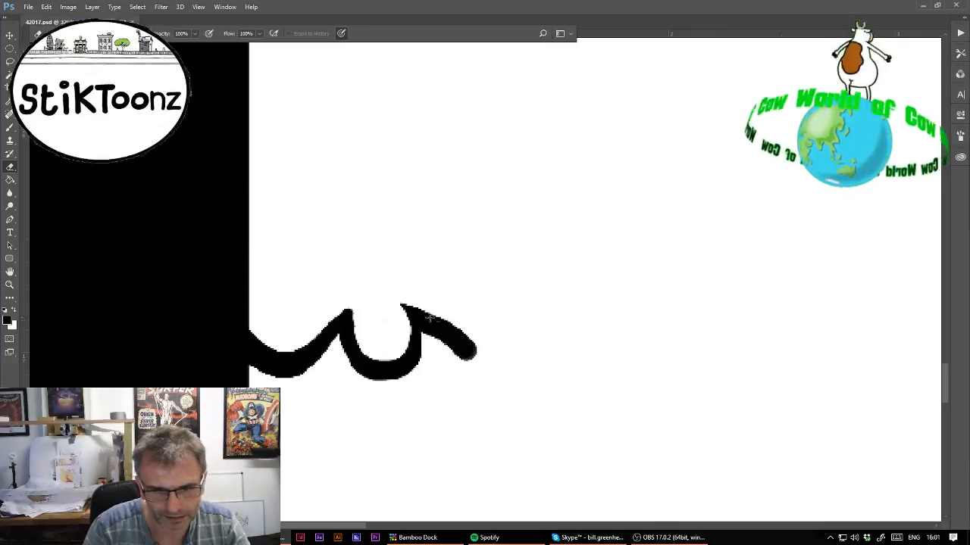
Extend the wavy brush line towards the cow with three more rounded dips separated by pointed ones
{"action": "left_click", "coordinate": [10, 128]}
{"action": "mouse_move", "coordinate": [469, 354]}
{"action": "left_mouse_down"}
{"action": "mouse_move", "coordinate": [529, 296]}
{"action": "mouse_move", "coordinate": [522, 353]}
{"action": "mouse_move", "coordinate": [548, 366]}
{"action": "mouse_move", "coordinate": [576, 338]}
{"action": "mouse_move", "coordinate": [574, 310]}
{"action": "mouse_move", "coordinate": [598, 307]}
{"action": "mouse_move", "coordinate": [630, 350]}
{"action": "mouse_move", "coordinate": [659, 317]}
{"action": "mouse_move", "coordinate": [700, 302]}
{"action": "mouse_move", "coordinate": [682, 337]}
{"action": "mouse_move", "coordinate": [693, 350]}
{"action": "mouse_move", "coordinate": [720, 353]}
{"action": "mouse_move", "coordinate": [739, 343]}
{"action": "mouse_move", "coordinate": [736, 288]}
{"action": "mouse_move", "coordinate": [762, 289]}
{"action": "mouse_move", "coordinate": [800, 350]}
{"action": "left_mouse_up"}
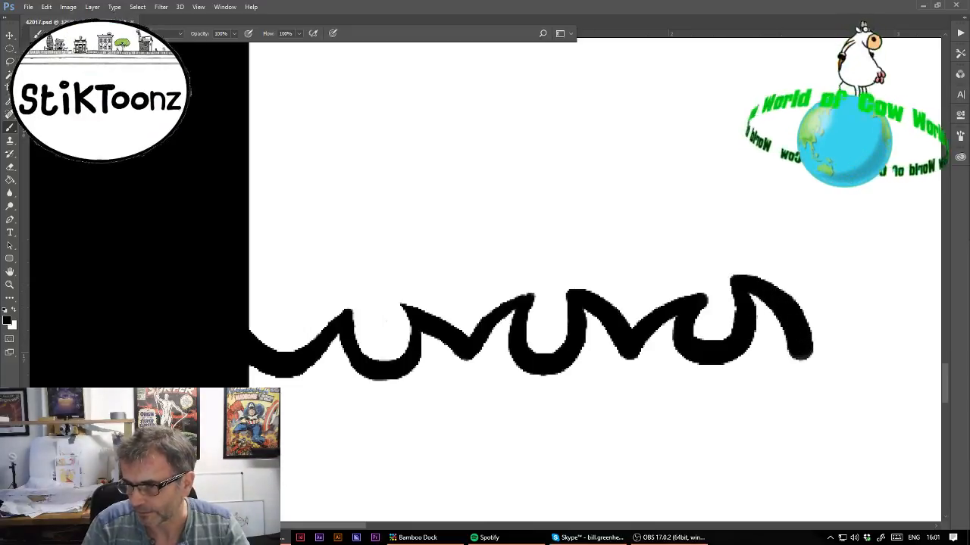
{"action": "key", "text": "ctrl+minus"}
{"action": "mouse_move", "coordinate": [666, 324]}
{"action": "left_mouse_down"}
{"action": "mouse_move", "coordinate": [708, 285]}
{"action": "mouse_move", "coordinate": [703, 316]}
{"action": "mouse_move", "coordinate": [728, 321]}
{"action": "mouse_move", "coordinate": [740, 301]}
{"action": "mouse_move", "coordinate": [734, 278]}
{"action": "mouse_move", "coordinate": [764, 316]}
{"action": "mouse_move", "coordinate": [761, 303]}
{"action": "left_mouse_up"}
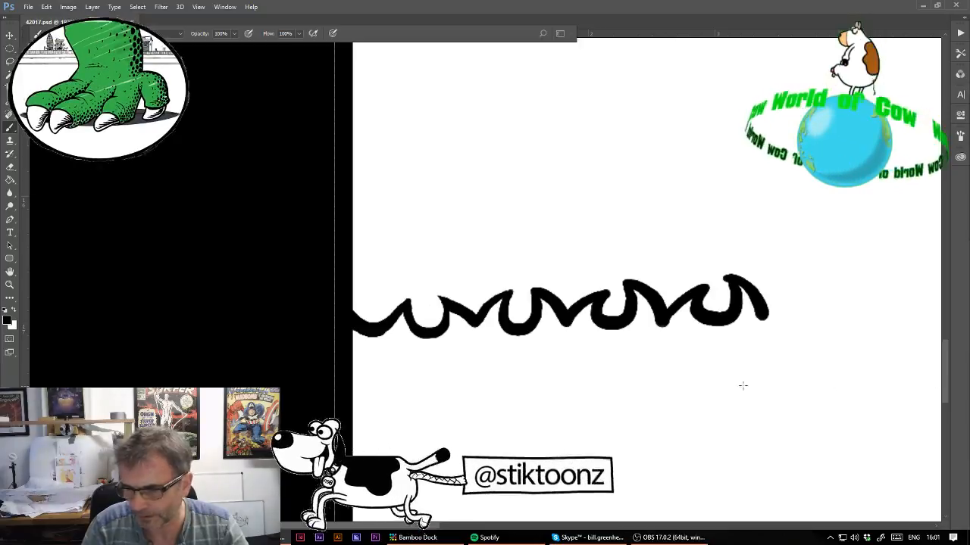
Sharpen the wavy line's tips and lower points with the eraser and thin the insides of its rounded dips
{"action": "key", "text": "z"}
{"action": "left_click", "coordinate": [750, 290]}
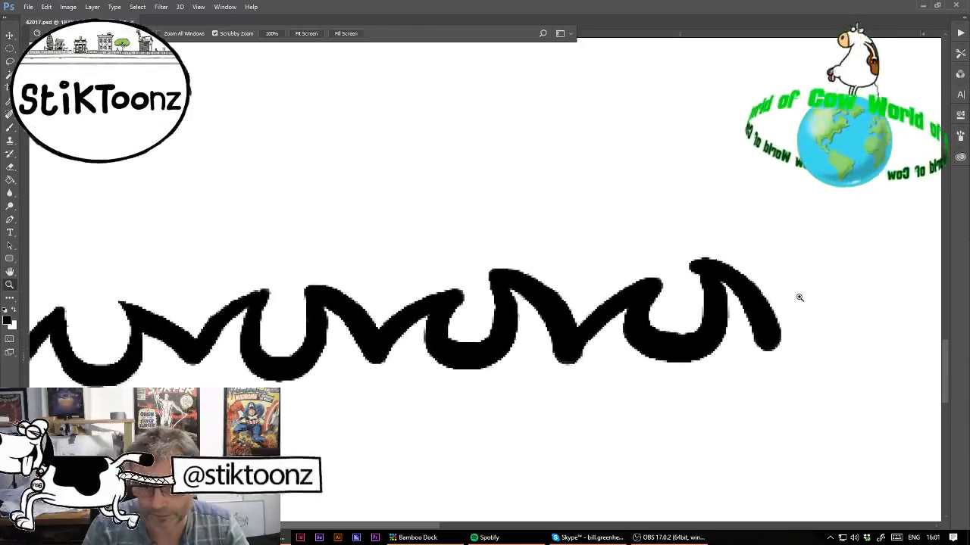
{"action": "left_click", "coordinate": [10, 168]}
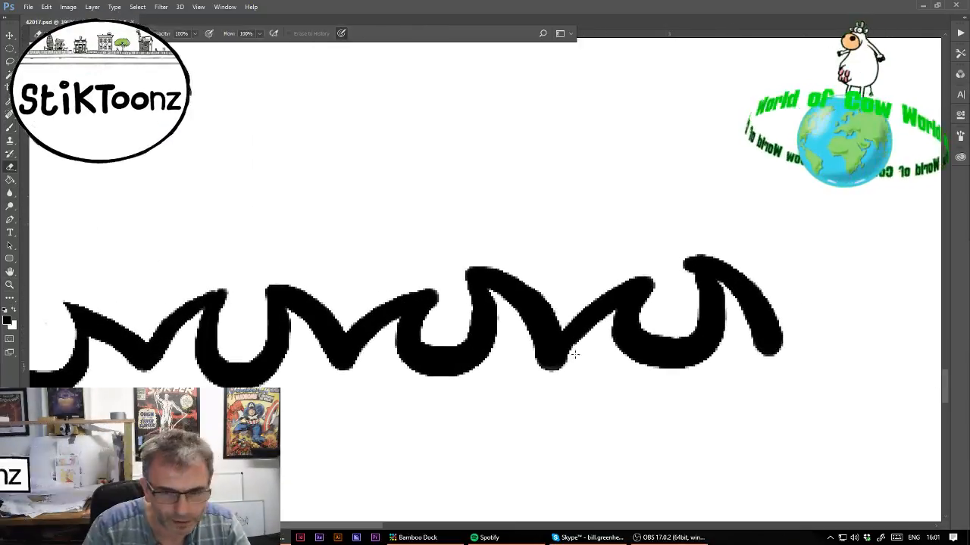
{"action": "left_click_drag", "start_coordinate": [573, 366], "coordinate": [562, 377]}
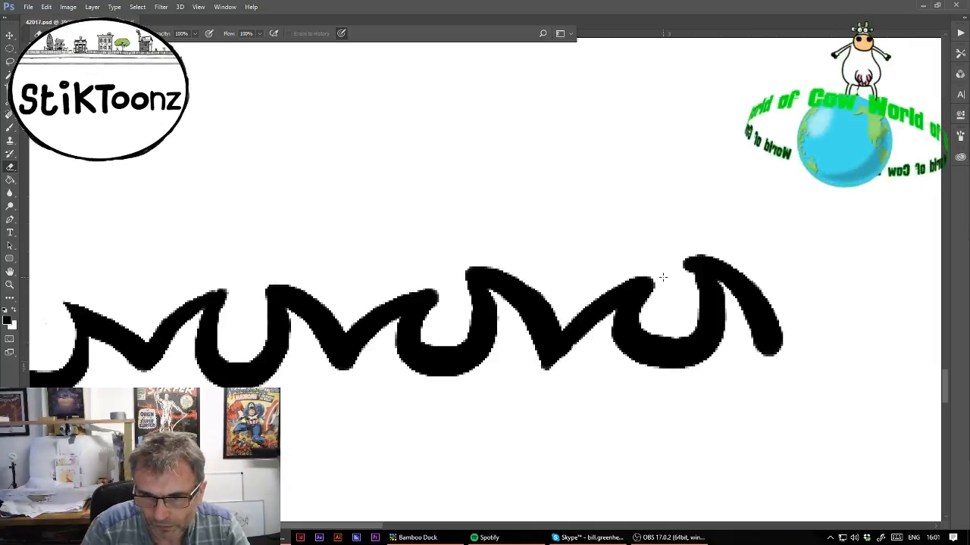
{"action": "mouse_move", "coordinate": [663, 277]}
{"action": "left_mouse_down"}
{"action": "mouse_move", "coordinate": [646, 322]}
{"action": "mouse_move", "coordinate": [684, 334]}
{"action": "mouse_move", "coordinate": [691, 257]}
{"action": "left_mouse_up"}
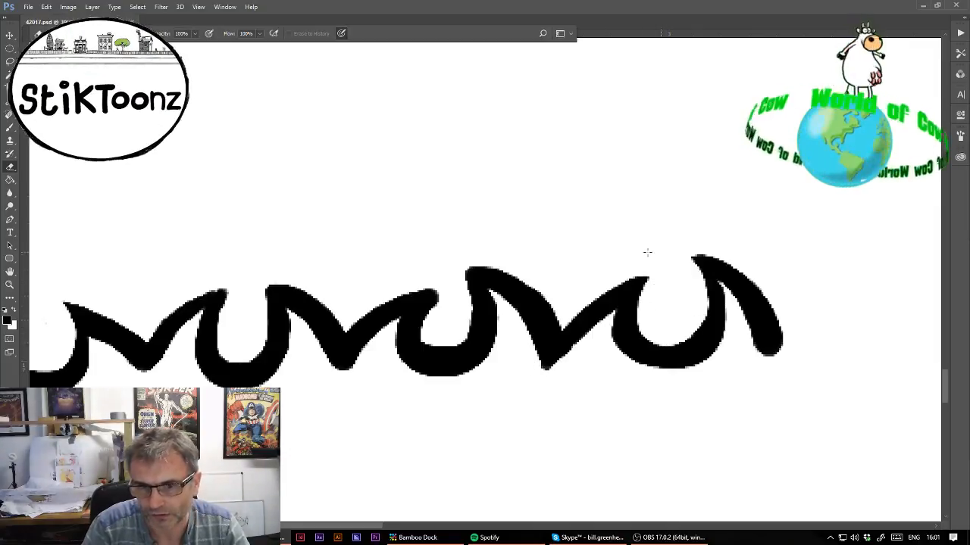
{"action": "mouse_move", "coordinate": [462, 276]}
{"action": "left_mouse_down"}
{"action": "mouse_move", "coordinate": [453, 346]}
{"action": "mouse_move", "coordinate": [444, 347]}
{"action": "mouse_move", "coordinate": [442, 304]}
{"action": "left_mouse_up"}
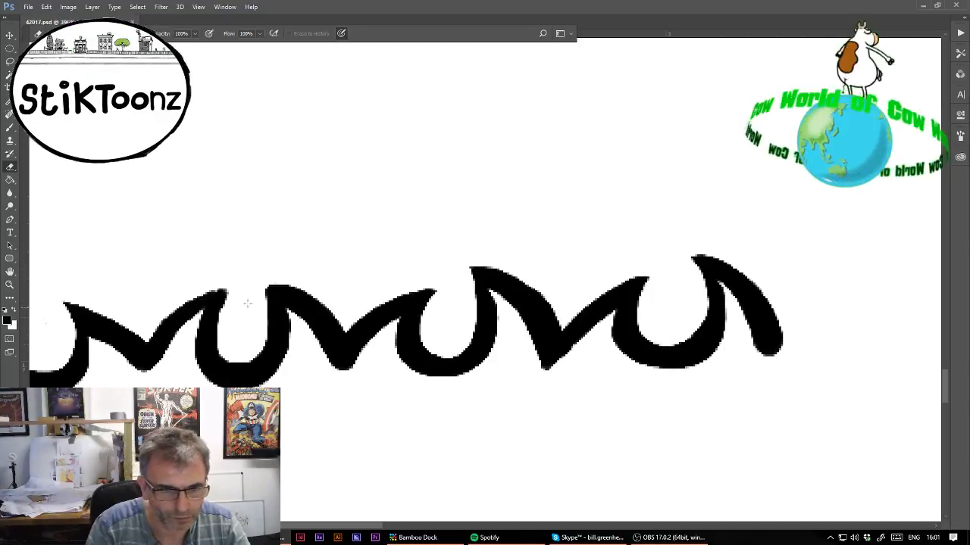
{"action": "mouse_move", "coordinate": [247, 303]}
{"action": "left_mouse_down"}
{"action": "mouse_move", "coordinate": [270, 299]}
{"action": "mouse_move", "coordinate": [257, 342]}
{"action": "mouse_move", "coordinate": [237, 356]}
{"action": "mouse_move", "coordinate": [226, 323]}
{"action": "mouse_move", "coordinate": [247, 284]}
{"action": "left_mouse_up"}
{"action": "left_click_drag", "start_coordinate": [367, 363], "coordinate": [354, 372]}
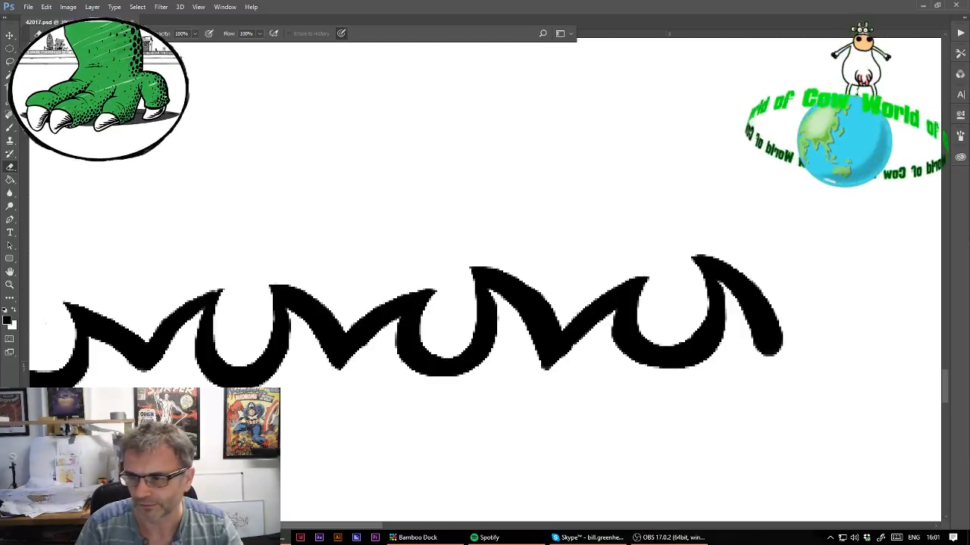
Duplicate the wavy segment towards the cow and join the copy to the original with a short brush stroke
{"action": "scroll", "coordinate": [487, 285], "scroll_direction": "down", "scroll_amount": 5}
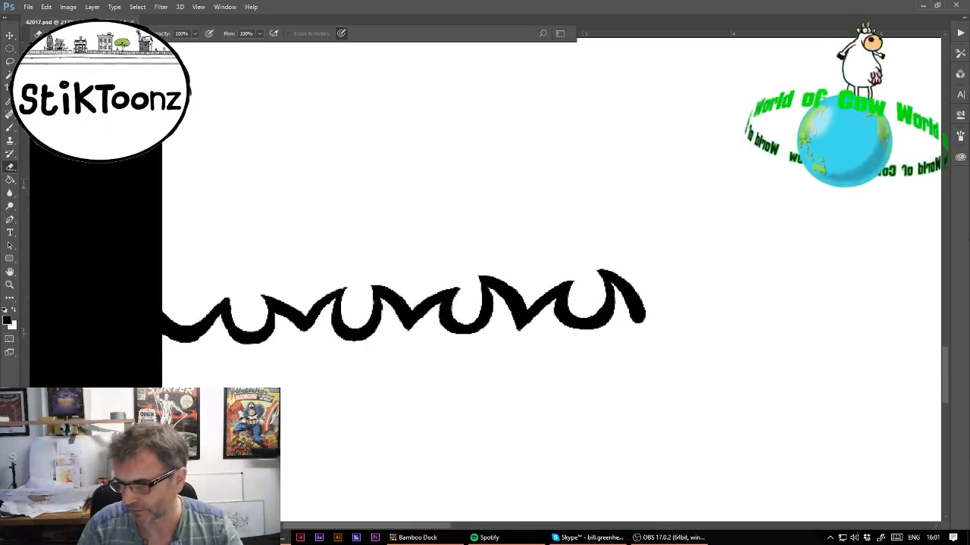
{"action": "left_click", "coordinate": [10, 35]}
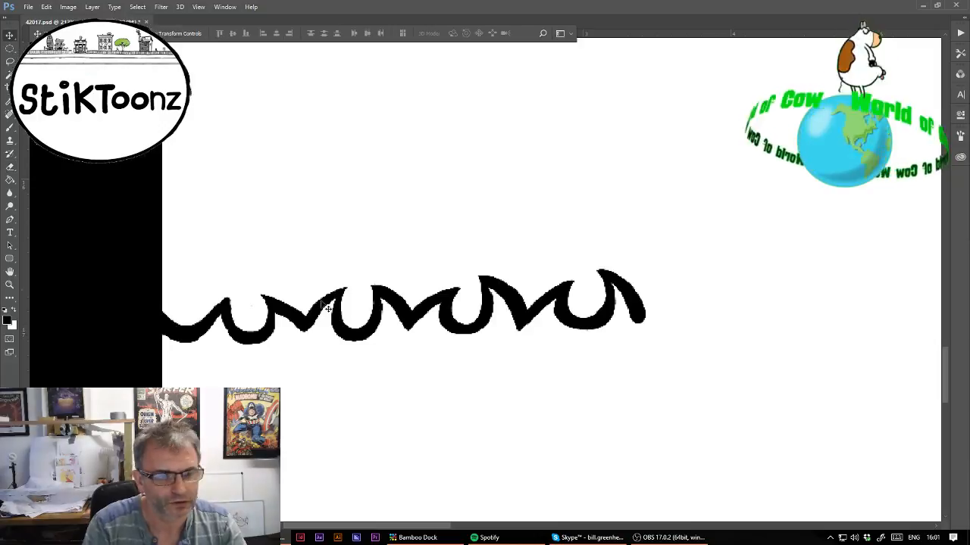
{"action": "mouse_move", "coordinate": [376, 344]}
{"action": "left_mouse_down"}
{"action": "mouse_move", "coordinate": [873, 326]}
{"action": "mouse_move", "coordinate": [867, 335]}
{"action": "mouse_move", "coordinate": [855, 325]}
{"action": "mouse_move", "coordinate": [894, 325]}
{"action": "left_mouse_up"}
{"action": "left_click", "coordinate": [11, 128]}
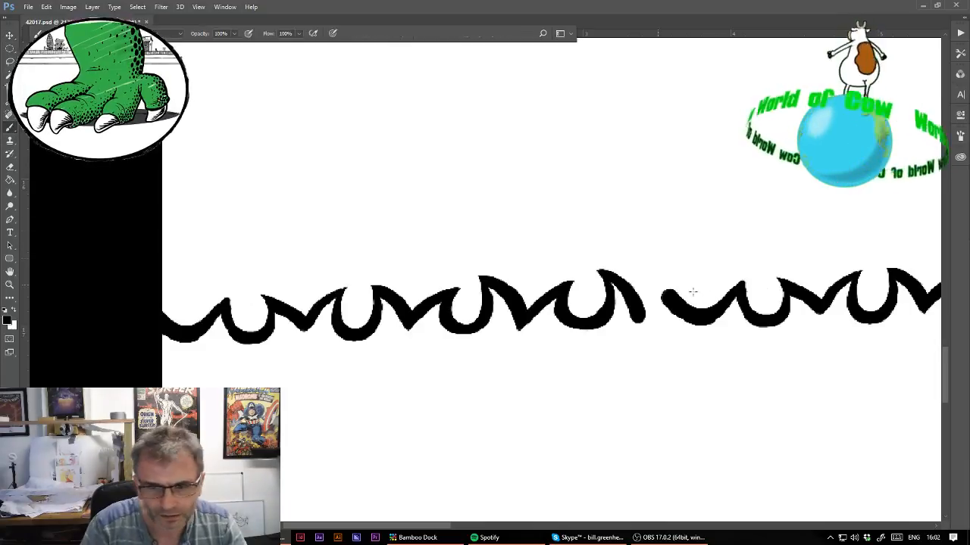
{"action": "left_click_drag", "start_coordinate": [671, 297], "coordinate": [639, 318]}
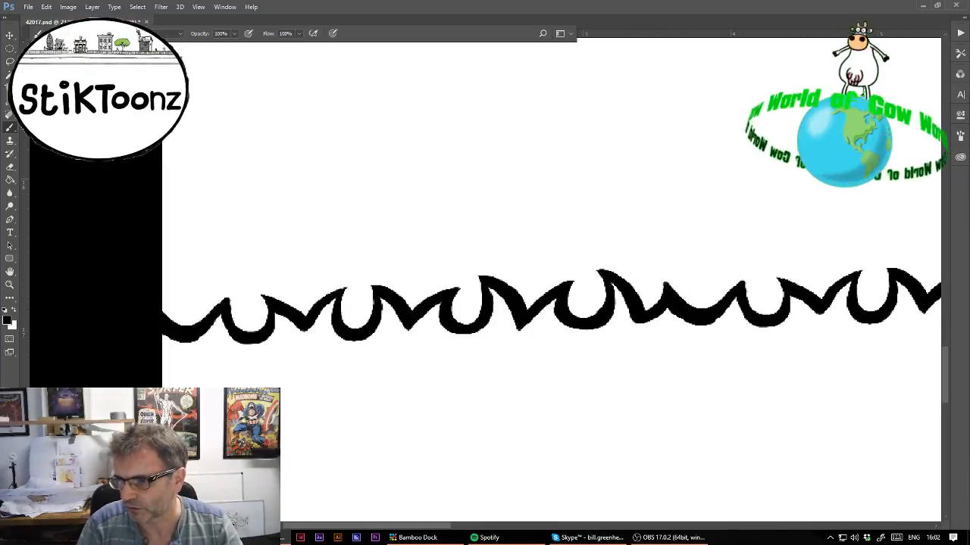
Place three more copies of the wavy segment end to end across the cow's legs, reaching the page's right edge
{"action": "scroll", "coordinate": [489, 287], "scroll_direction": "down", "scroll_amount": 10}
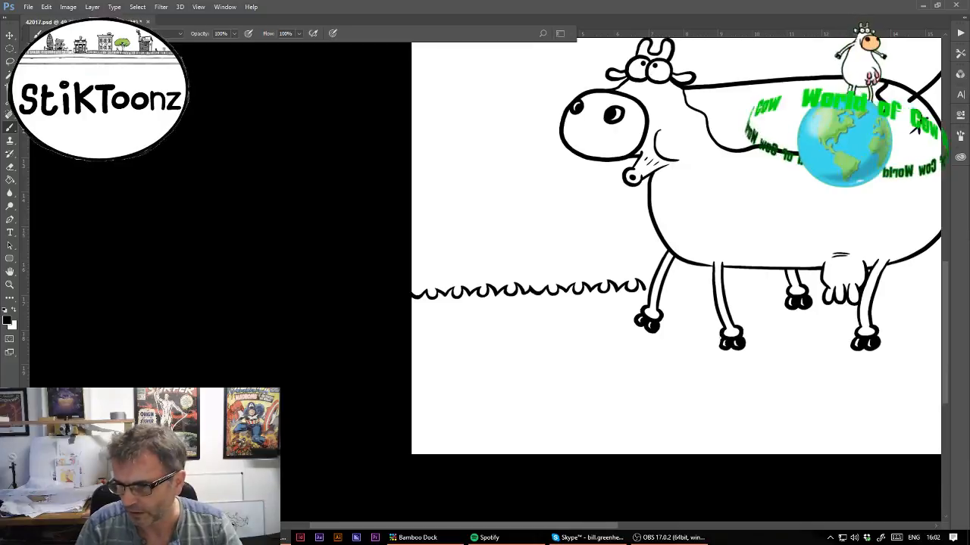
{"action": "left_click_drag", "start_coordinate": [574, 322], "coordinate": [695, 318]}
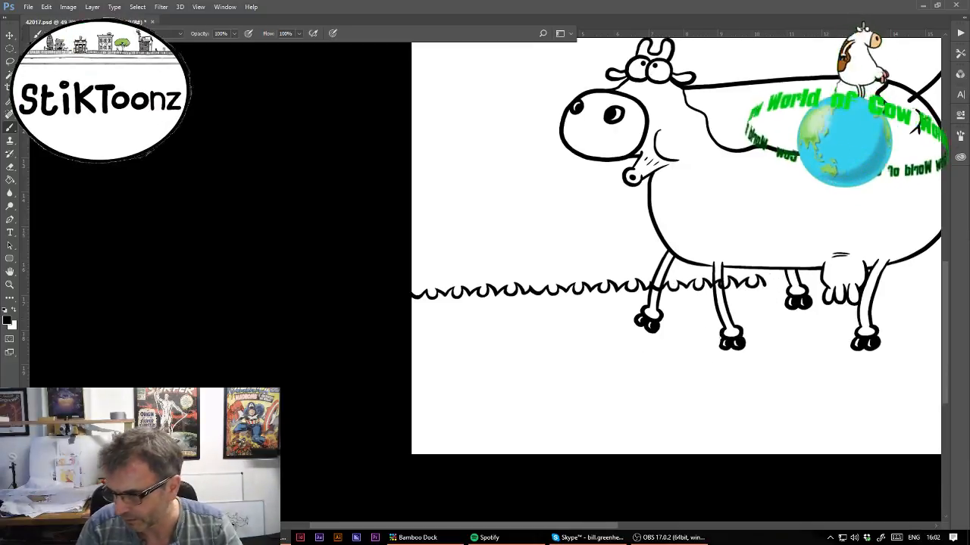
{"action": "mouse_move", "coordinate": [816, 339]}
{"action": "left_mouse_down"}
{"action": "mouse_move", "coordinate": [833, 316]}
{"action": "mouse_move", "coordinate": [864, 317]}
{"action": "left_mouse_up"}
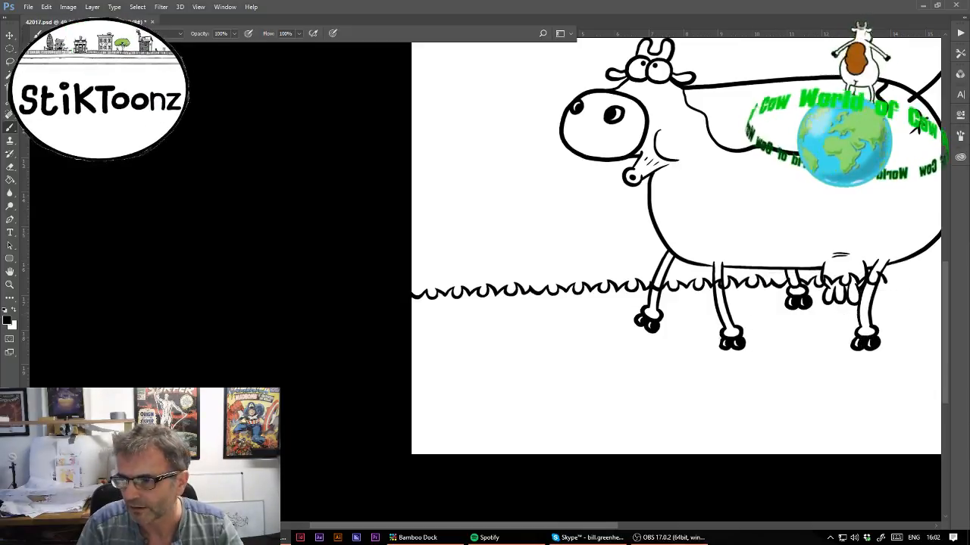
{"action": "left_click_drag", "start_coordinate": [914, 129], "coordinate": [750, 184]}
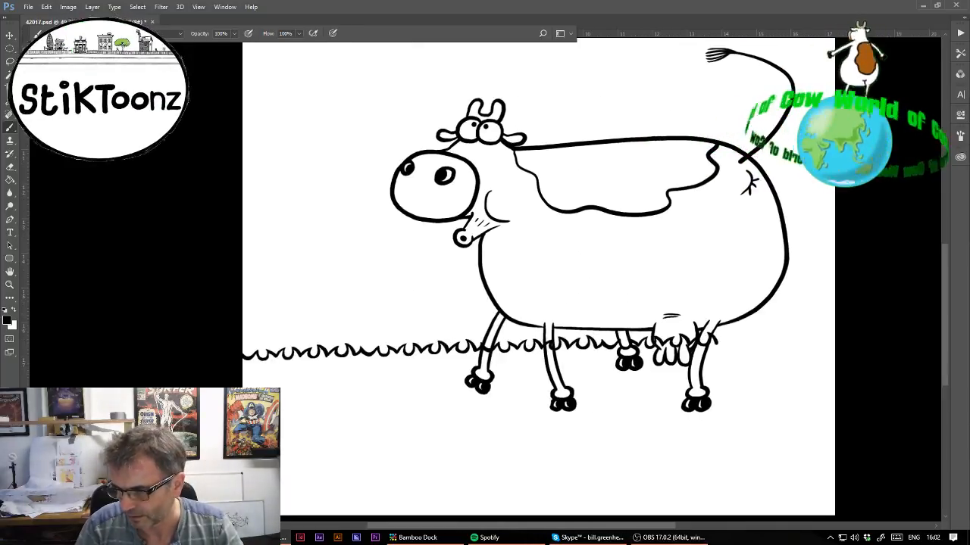
{"action": "left_click_drag", "start_coordinate": [671, 386], "coordinate": [777, 372]}
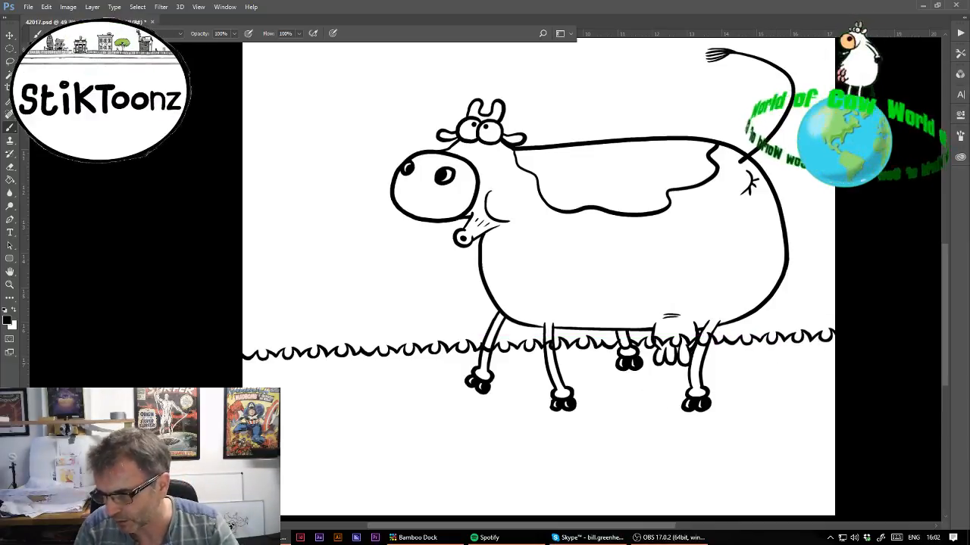
Rotate the full grass line 1.8° to make it level and move it down to the height of the cow's near hooves
{"action": "scroll", "coordinate": [539, 279], "scroll_direction": "left", "scroll_amount": 2}
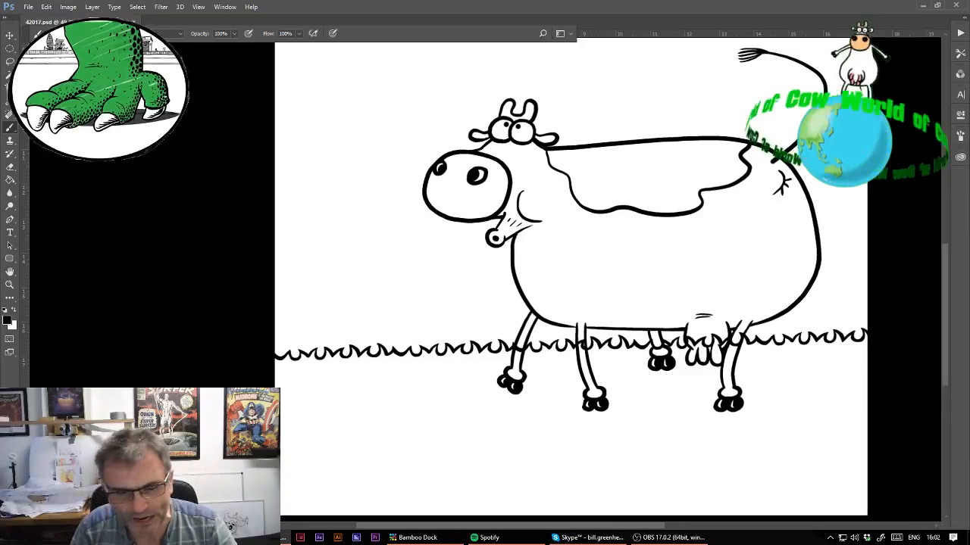
{"action": "left_click", "coordinate": [46, 7]}
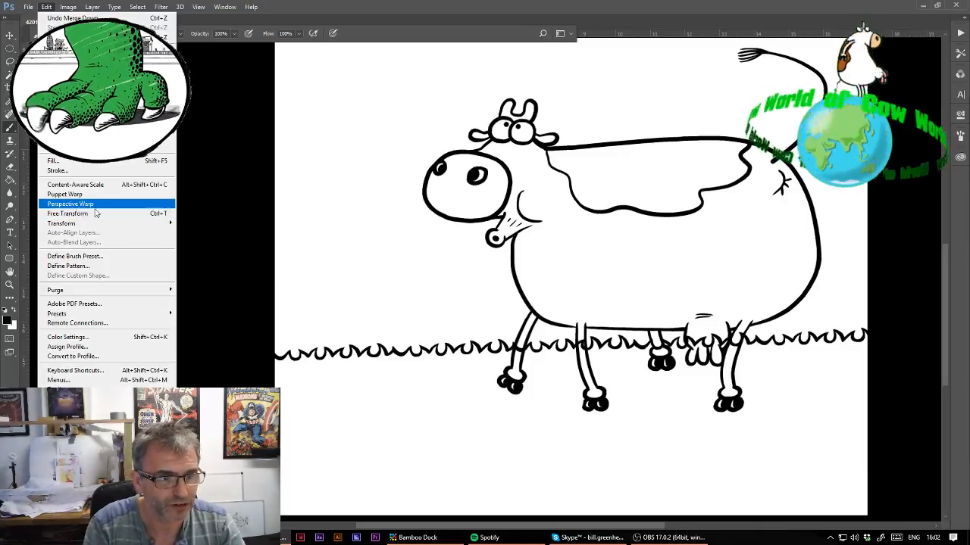
{"action": "left_click", "coordinate": [98, 215]}
{"action": "left_click_drag", "start_coordinate": [805, 260], "coordinate": [829, 247]}
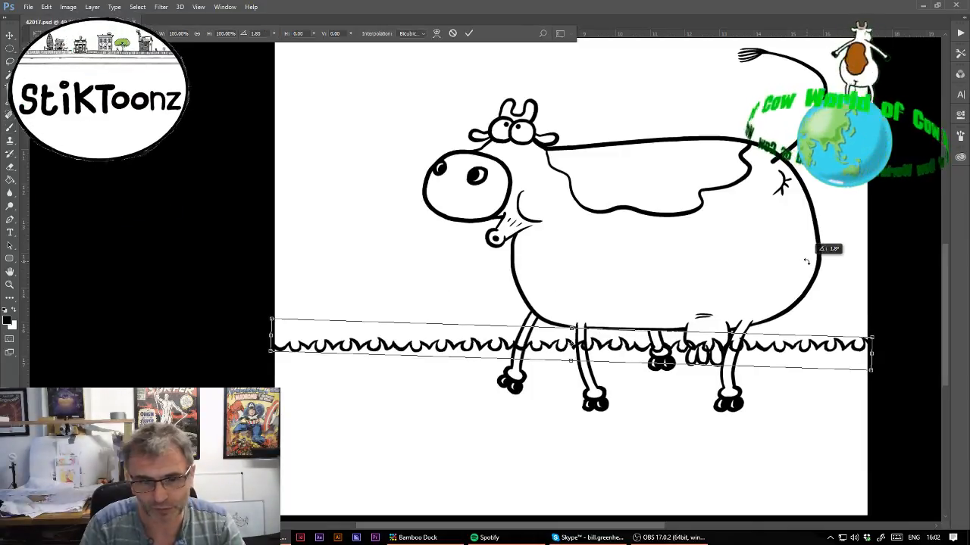
{"action": "key", "text": "Escape"}
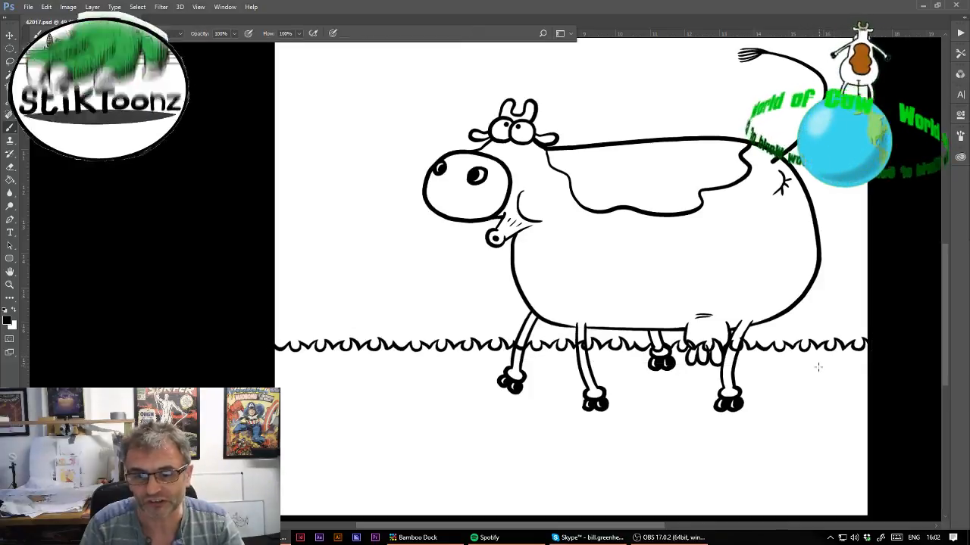
{"action": "left_click", "coordinate": [9, 35]}
{"action": "left_click_drag", "start_coordinate": [598, 385], "coordinate": [598, 440]}
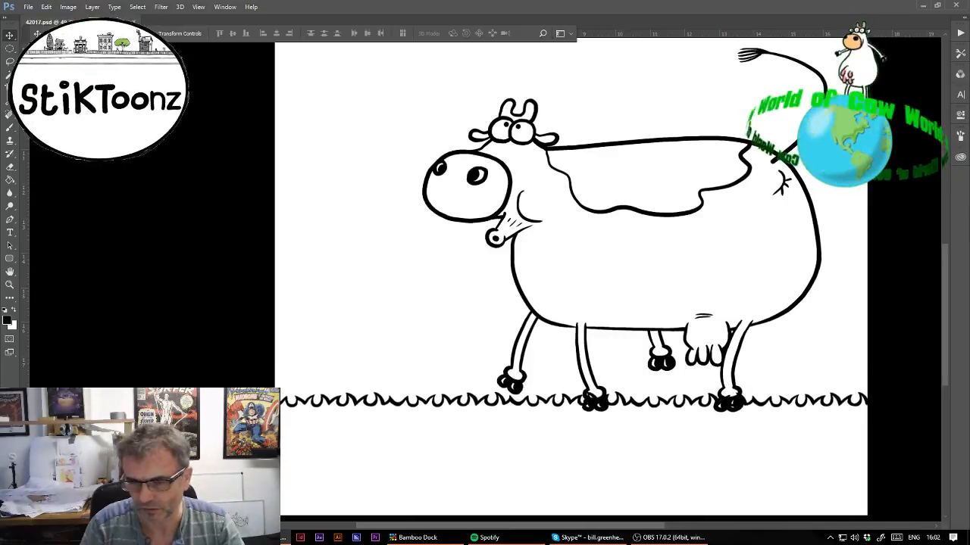
Erase the grass line where it crosses the cow's two lowest hooves
{"action": "left_click", "coordinate": [10, 285]}
{"action": "left_click", "coordinate": [636, 410]}
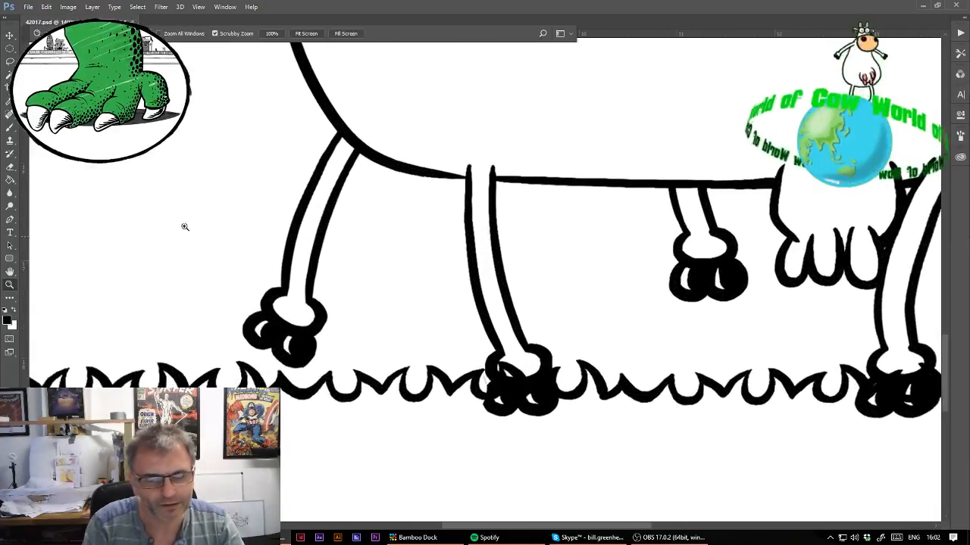
{"action": "left_click", "coordinate": [10, 128]}
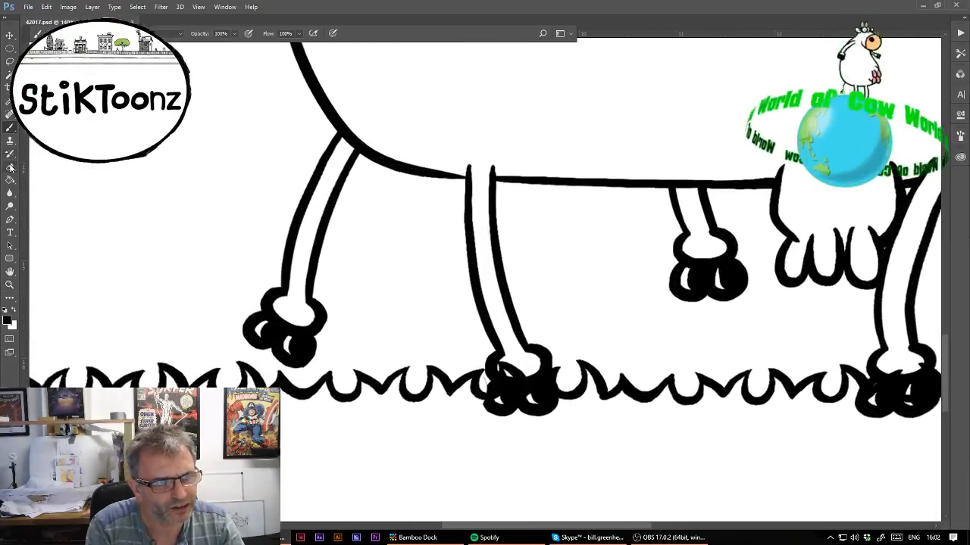
{"action": "left_click", "coordinate": [11, 168]}
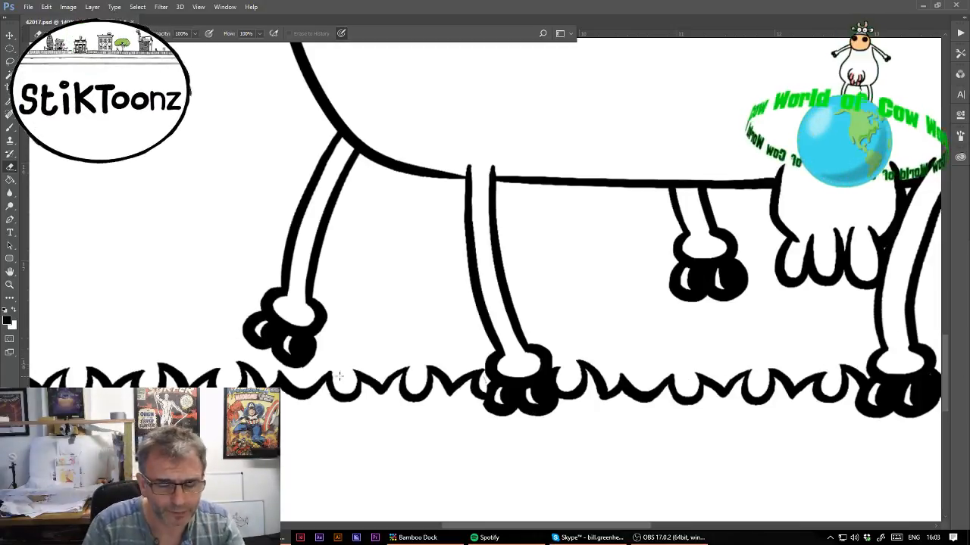
Erase the stray marks beside the lower front hoof and redraw its rounded left edge with the black brush
{"action": "left_click", "coordinate": [10, 284]}
{"action": "left_click_drag", "start_coordinate": [523, 426], "coordinate": [584, 426]}
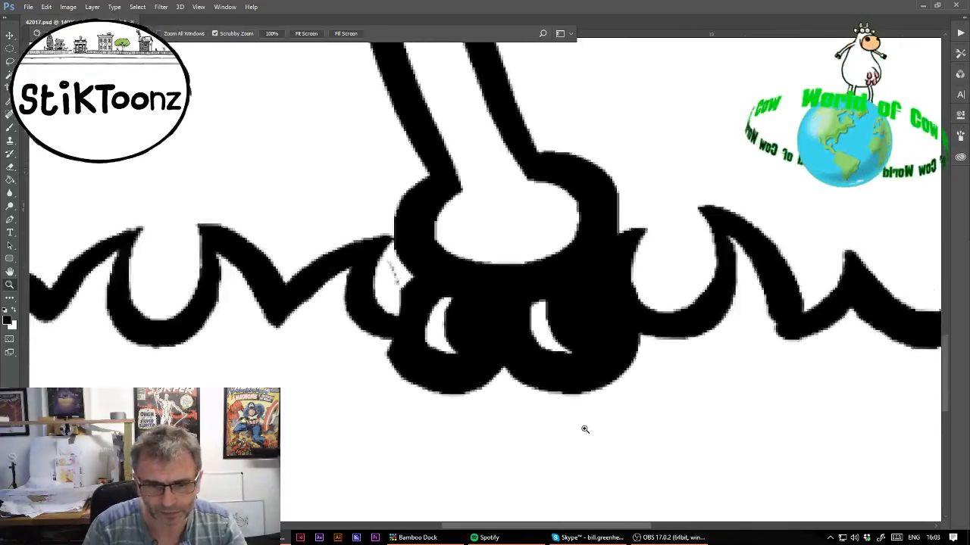
{"action": "key", "text": "e"}
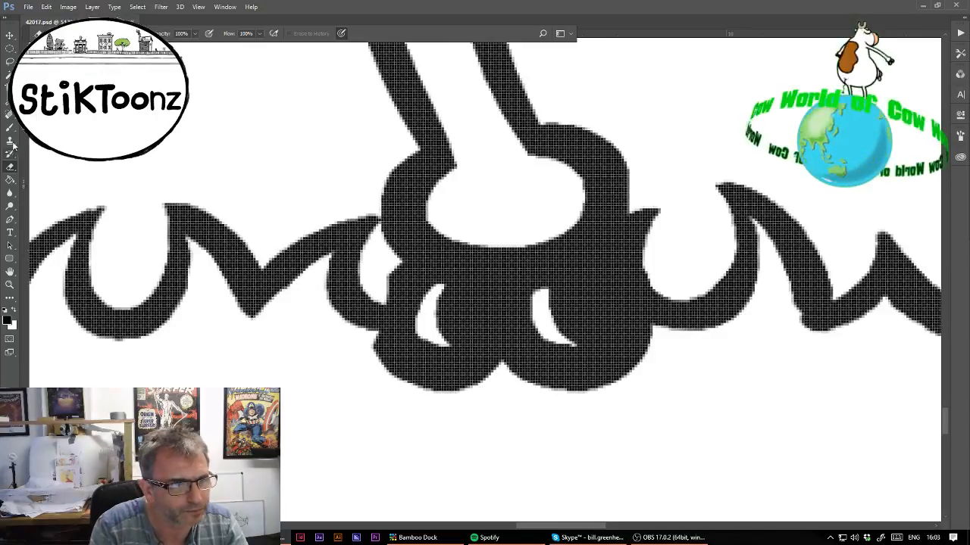
{"action": "key", "text": "b"}
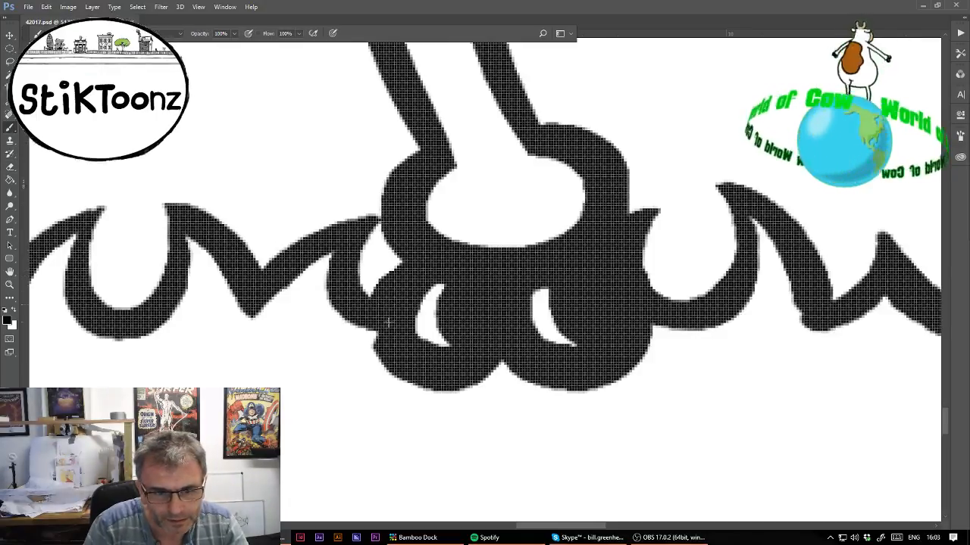
{"action": "left_click_drag", "start_coordinate": [409, 274], "coordinate": [372, 350]}
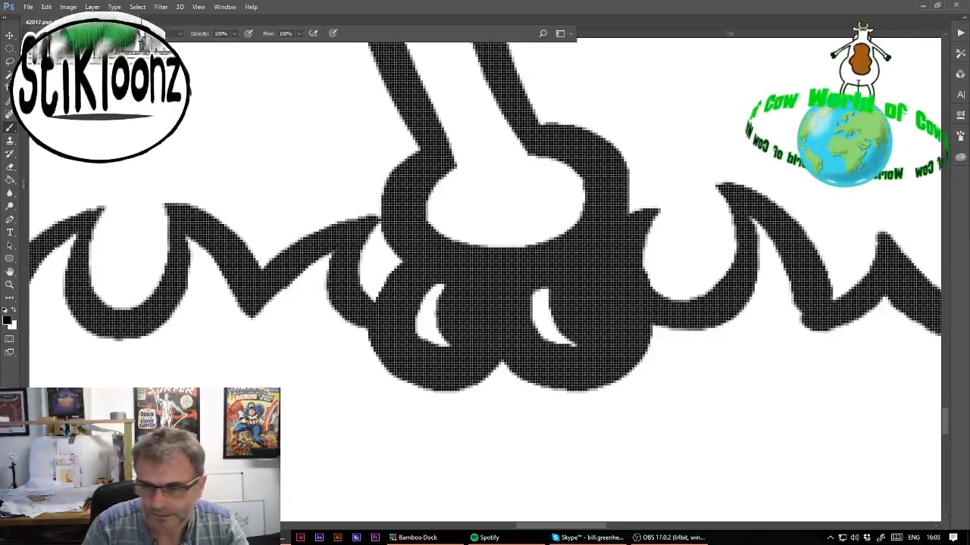
Fill the sky and the gap between the cow's legs with bright blue at 100% opacity, and select the sky with the Magic Wand
{"action": "key", "text": "ctrl+minus"}
{"action": "key", "text": "ctrl+minus"}
{"action": "key", "text": "ctrl+minus"}
{"action": "key", "text": "ctrl+minus"}
{"action": "key", "text": "ctrl+minus"}
{"action": "key", "text": "ctrl+minus"}
{"action": "key", "text": "ctrl+minus"}
{"action": "key", "text": "ctrl+minus"}
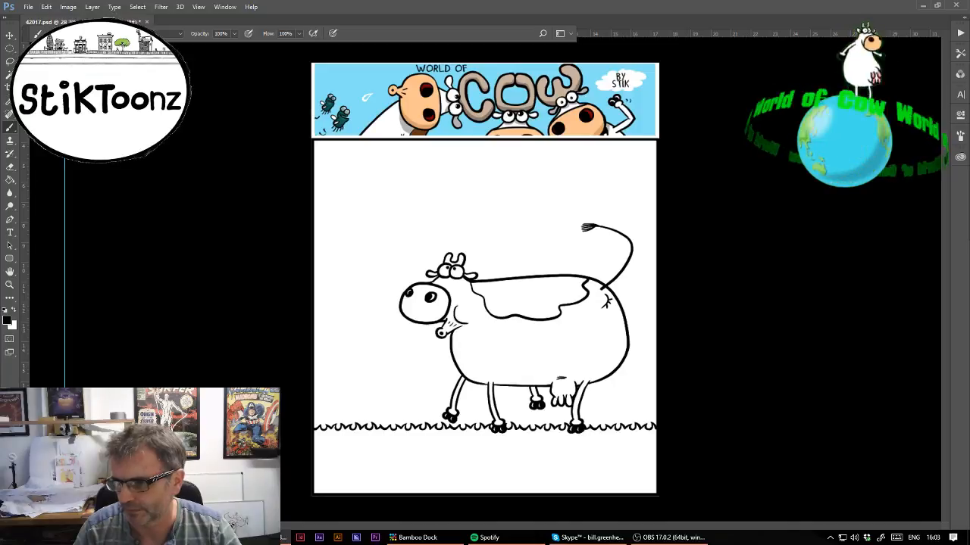
{"action": "key", "text": "g"}
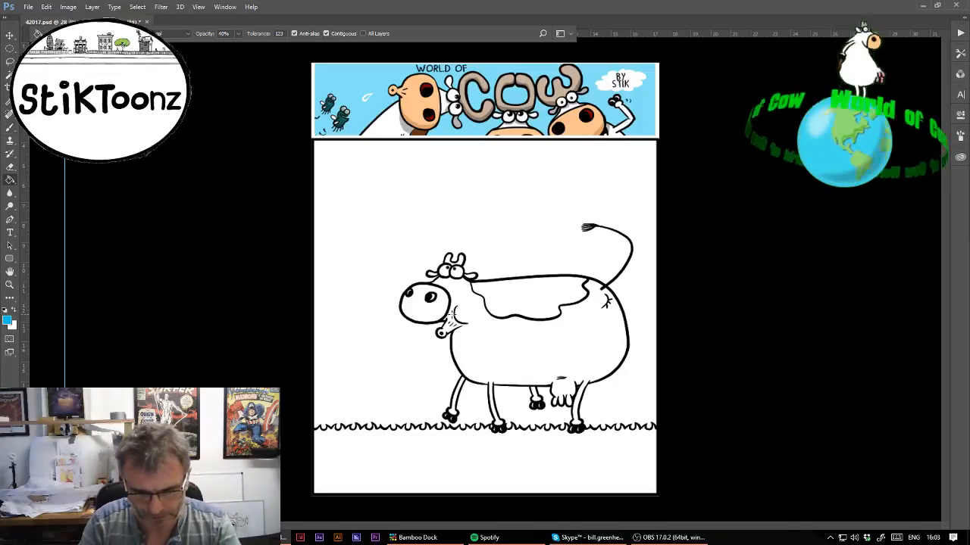
{"action": "left_click", "coordinate": [392, 365]}
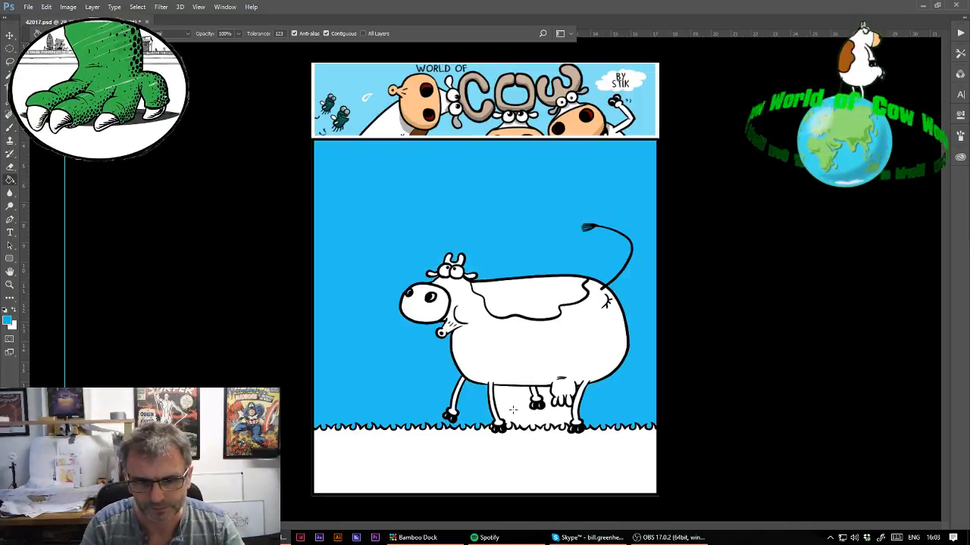
{"action": "left_click", "coordinate": [515, 414]}
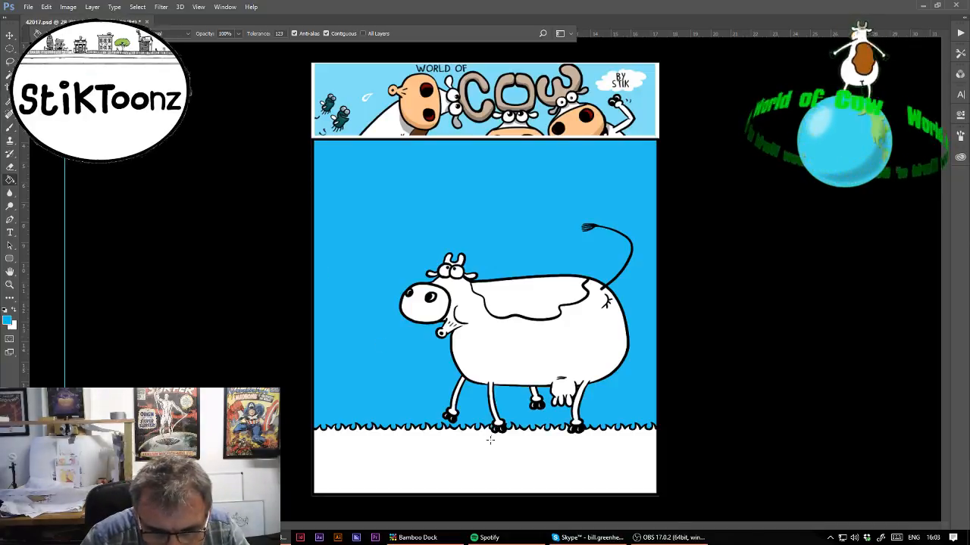
{"action": "left_click", "coordinate": [9, 76]}
{"action": "left_click", "coordinate": [369, 347]}
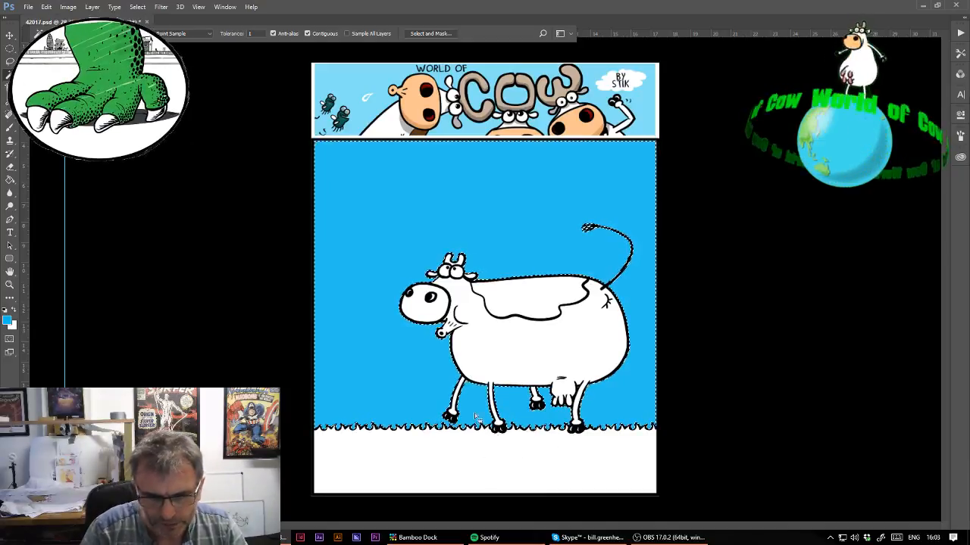
Open the coloured comic captioned "We call this one Donald Dump!" from the recent files
{"action": "left_click", "coordinate": [28, 7]}
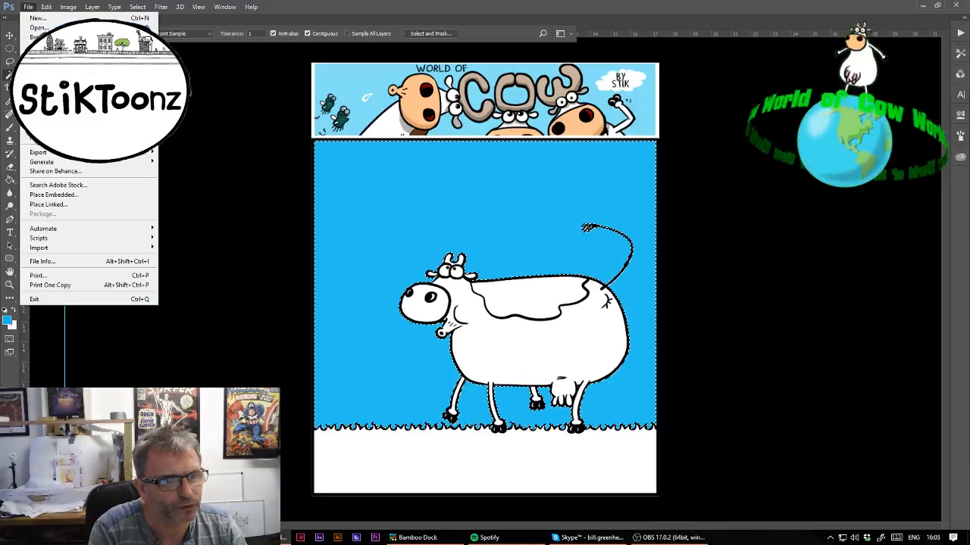
{"action": "mouse_move", "coordinate": [136, 66]}
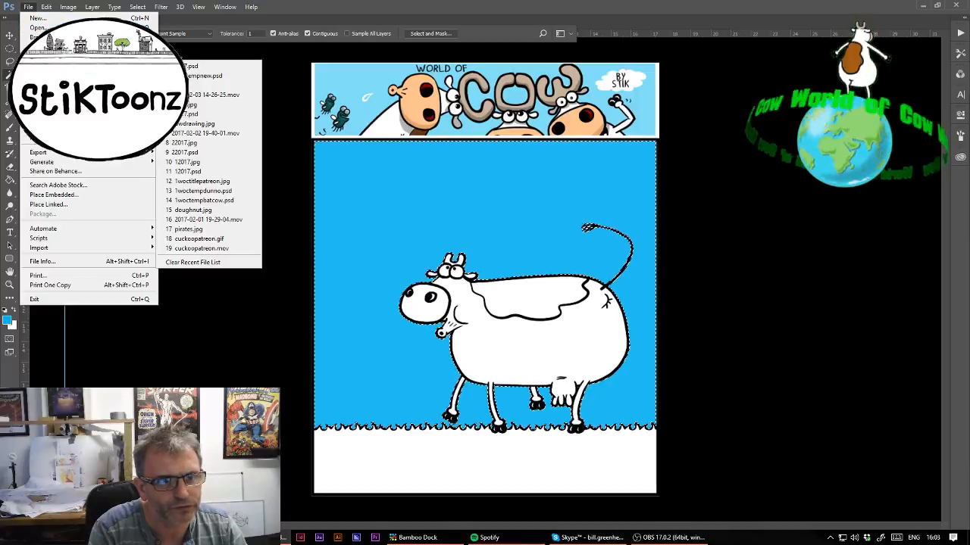
{"action": "left_click", "coordinate": [237, 106]}
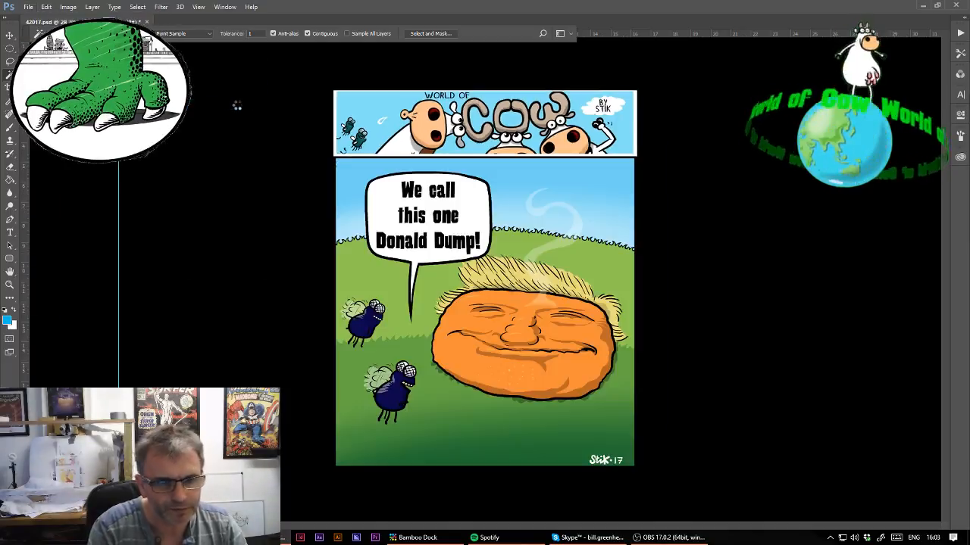
Examine the flies in the coloured comic at close range and return to the cow drawing
{"action": "left_click", "coordinate": [10, 285]}
{"action": "left_click_drag", "start_coordinate": [363, 382], "coordinate": [409, 407]}
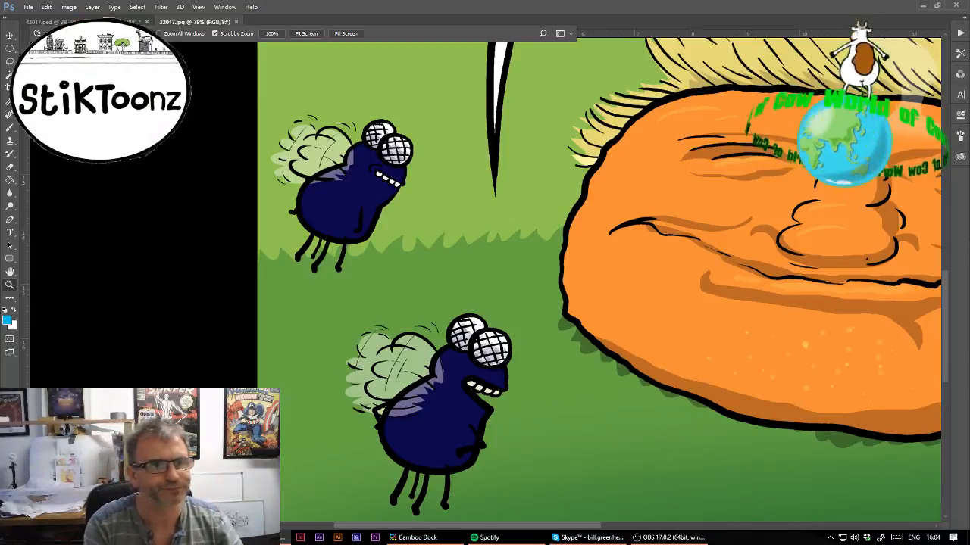
{"action": "left_click", "coordinate": [140, 22]}
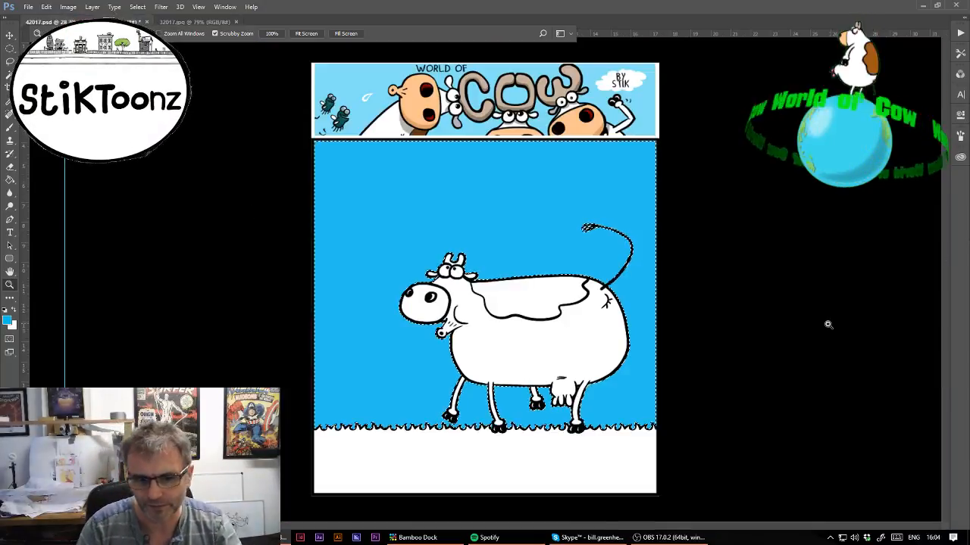
Fade the selected sky towards white near the grass line with a white brush at 30% opacity, and deselect it
{"action": "key", "text": "b"}
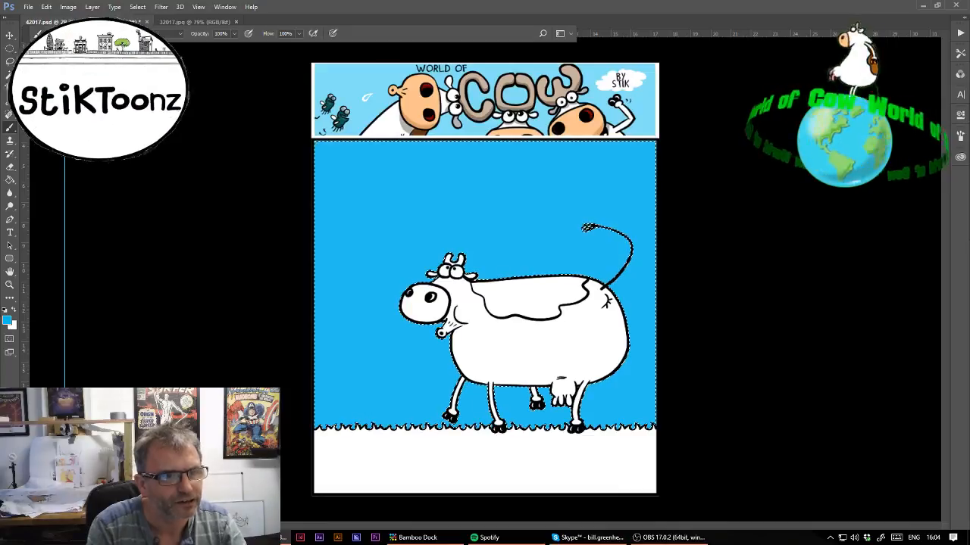
{"action": "left_click", "coordinate": [39, 33]}
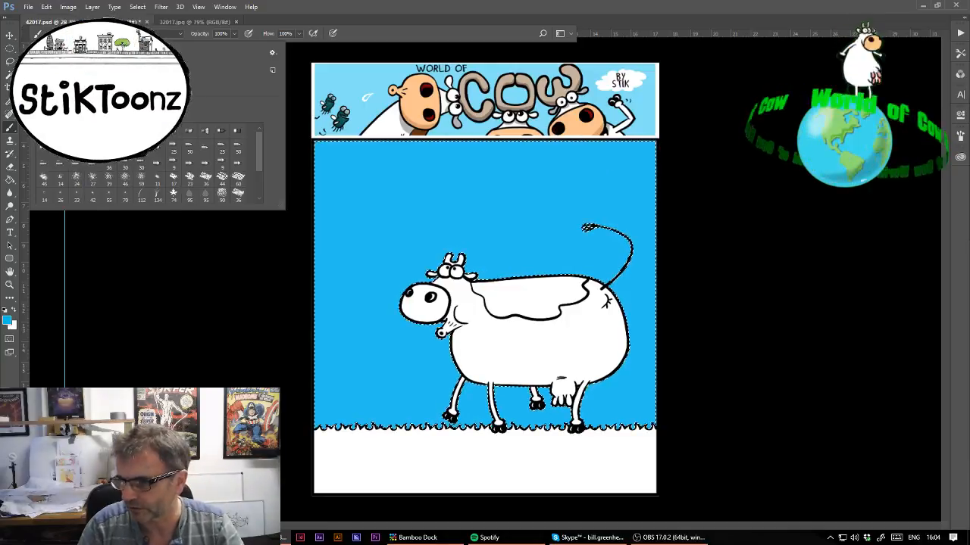
{"action": "left_click", "coordinate": [289, 248]}
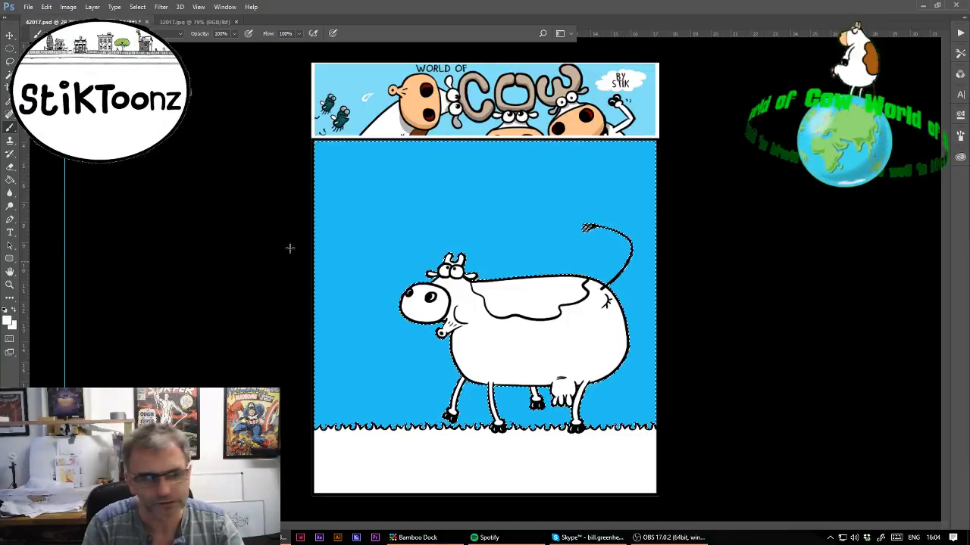
{"action": "left_click", "coordinate": [235, 35]}
{"action": "left_click_drag", "start_coordinate": [234, 43], "coordinate": [201, 44]}
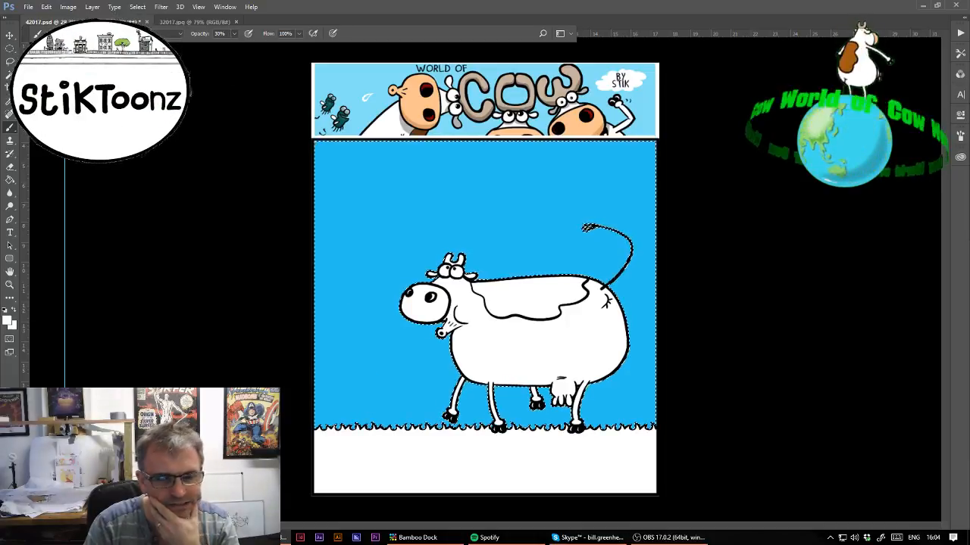
{"action": "left_click_drag", "start_coordinate": [506, 413], "coordinate": [768, 429]}
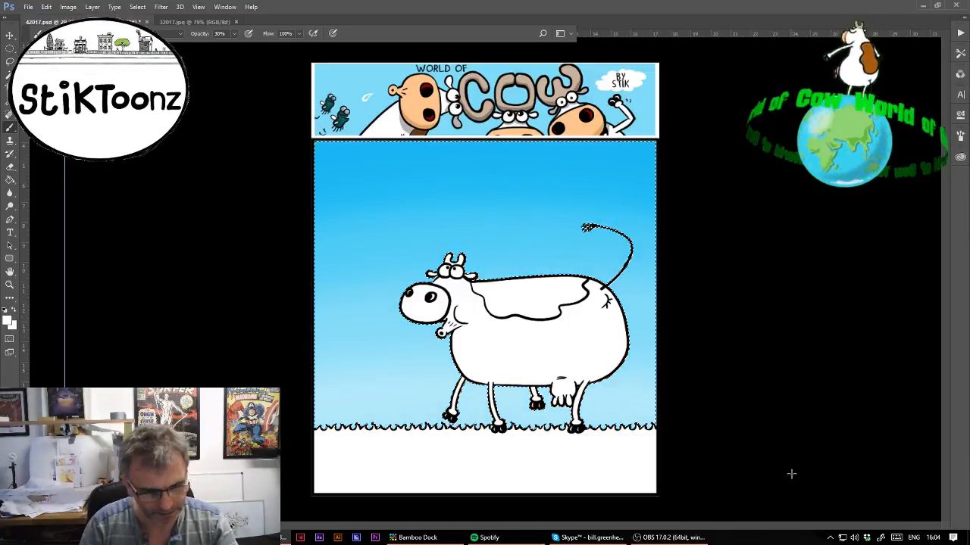
{"action": "key", "text": "ctrl+d"}
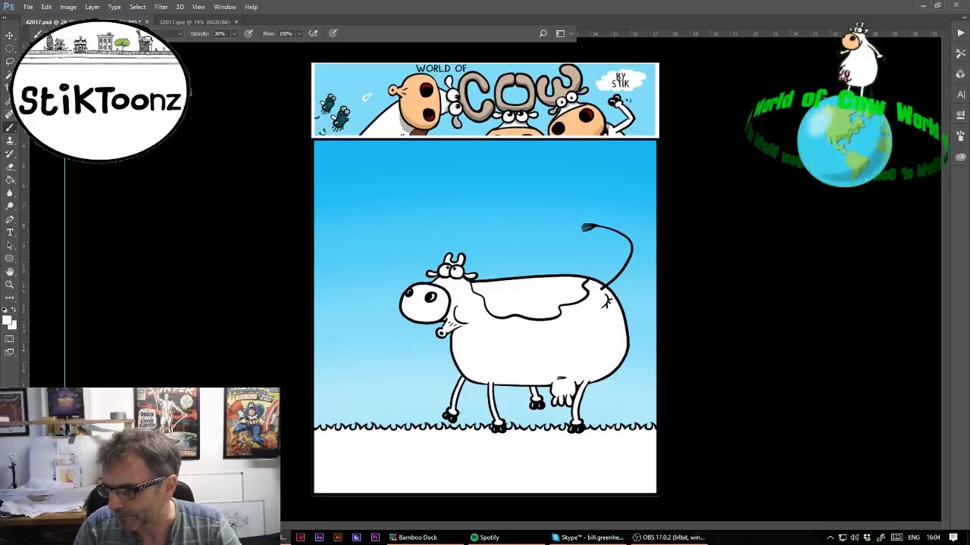
Fill the cow's muzzle with peach and the white crescents in both nostrils with dark red
{"action": "key", "text": "g"}
{"action": "left_click", "coordinate": [436, 320]}
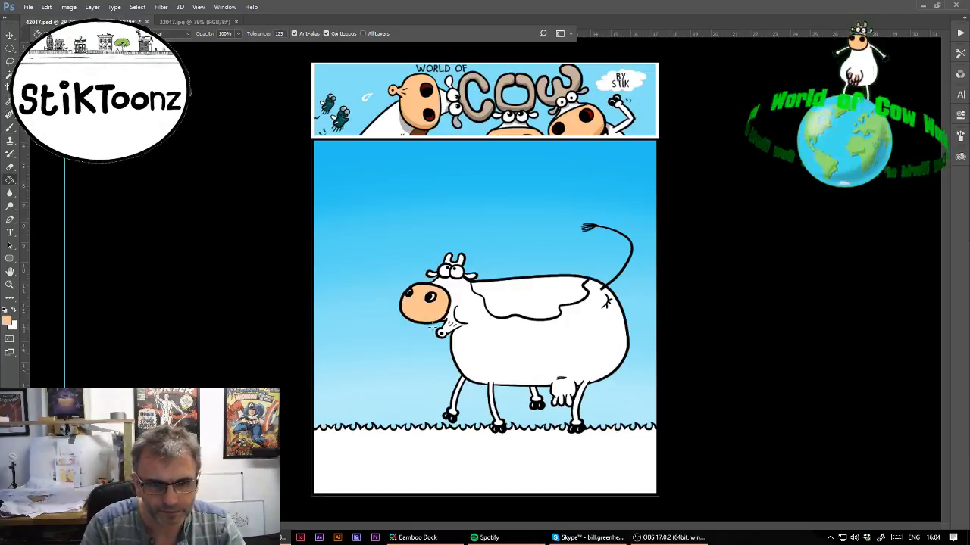
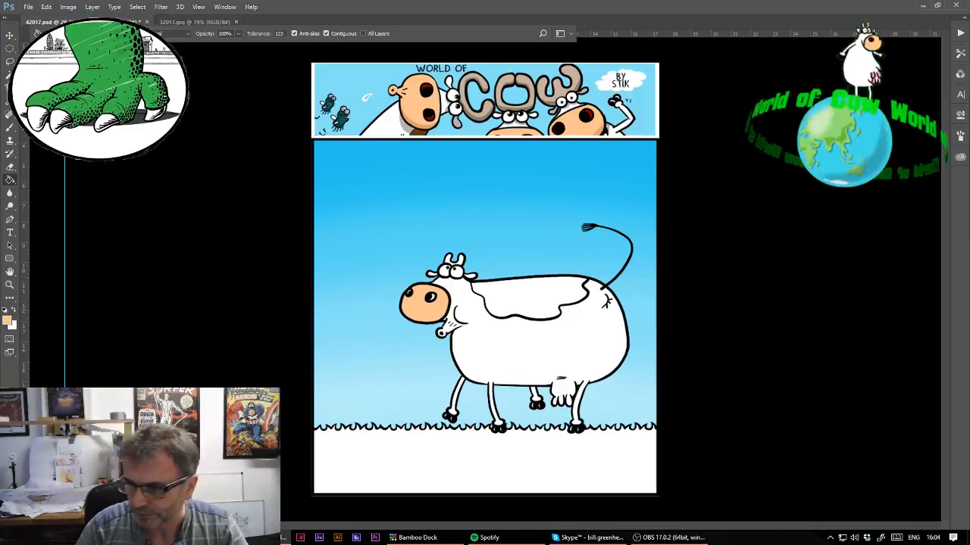
{"action": "left_click", "coordinate": [10, 287]}
{"action": "left_click_drag", "start_coordinate": [423, 300], "coordinate": [515, 310]}
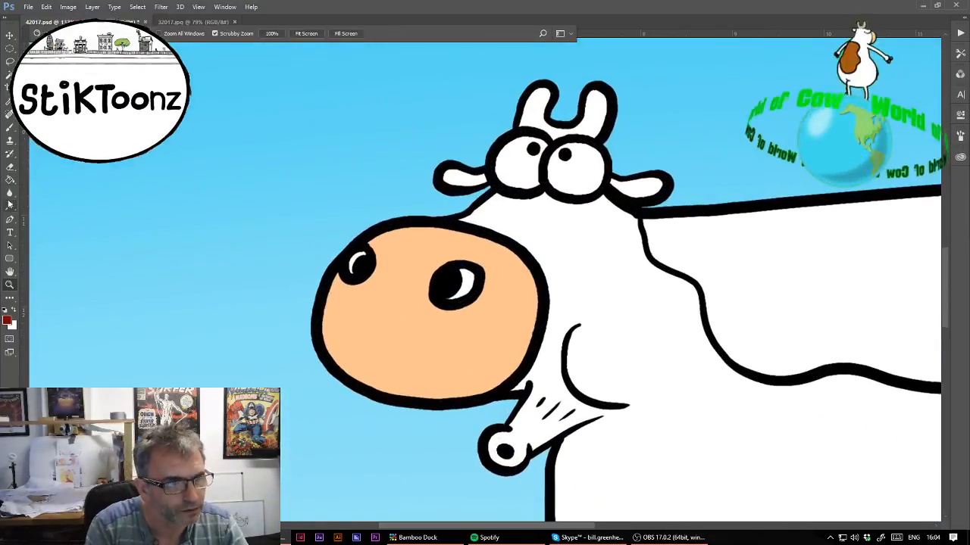
{"action": "left_click", "coordinate": [10, 180]}
{"action": "left_click", "coordinate": [466, 284]}
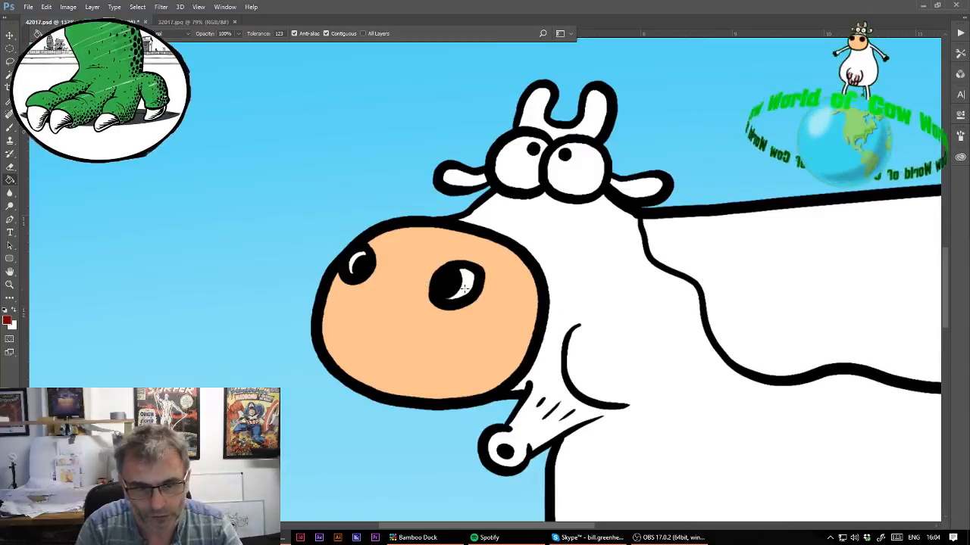
{"action": "left_click", "coordinate": [350, 257]}
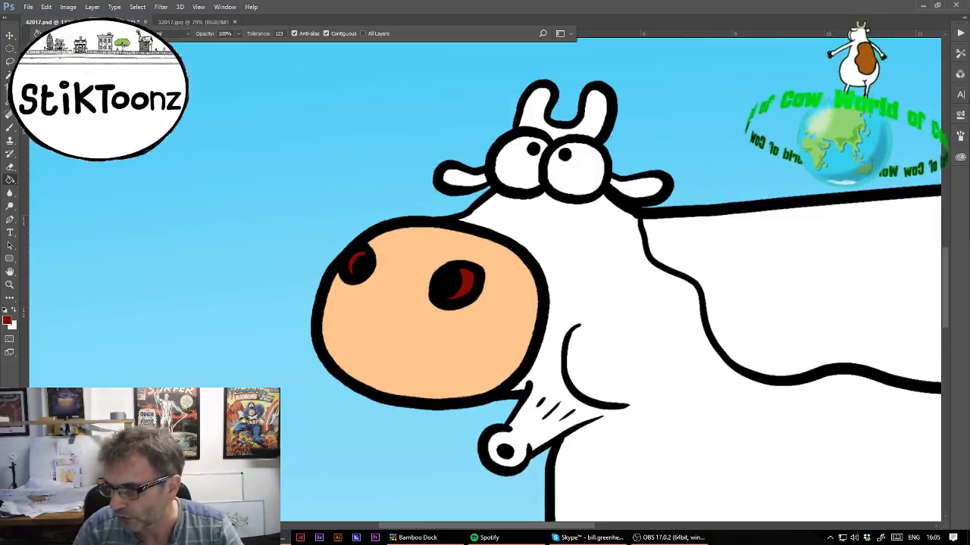
Fill the cow's horns with grey-beige and the large patch on its back with brown
{"action": "left_click", "coordinate": [538, 116]}
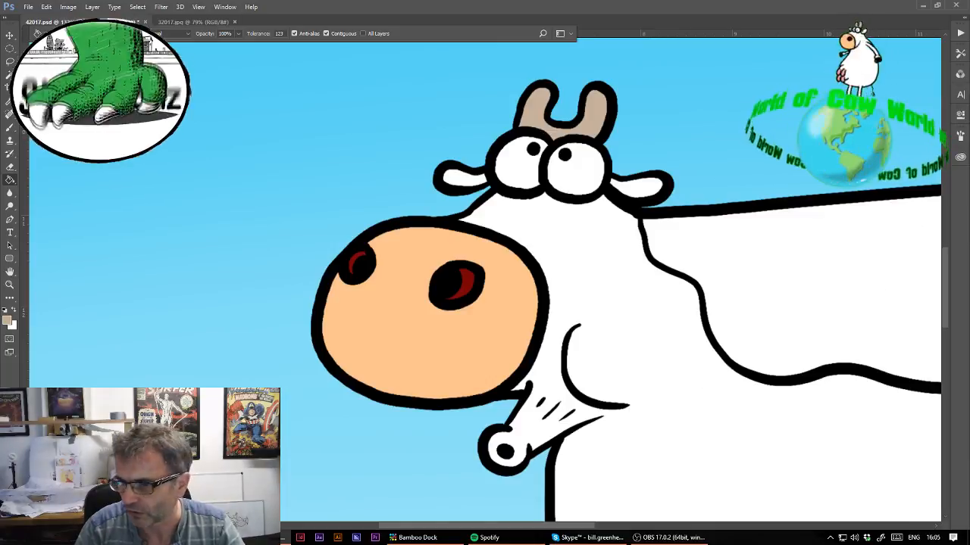
{"action": "left_click", "coordinate": [919, 290]}
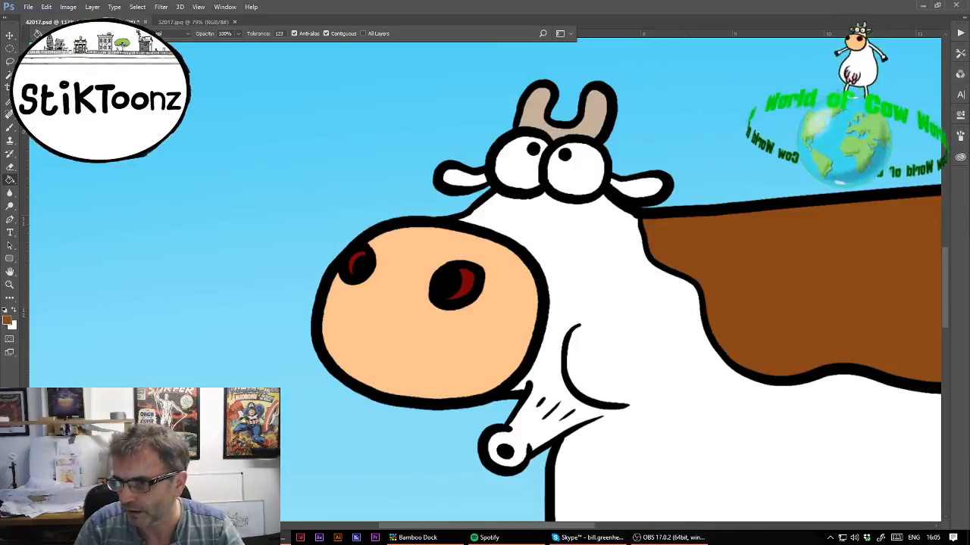
Lasso the three teats of the cow's udder, fill them with coral orange and deselect them
{"action": "left_click_drag", "start_coordinate": [848, 424], "coordinate": [428, 186]}
{"action": "left_click_drag", "start_coordinate": [246, 173], "coordinate": [266, 163]}
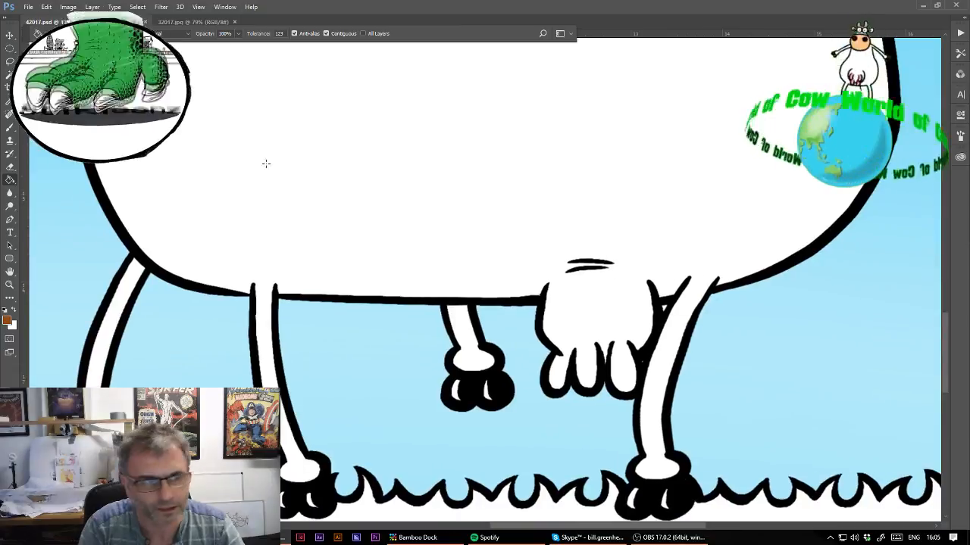
{"action": "key", "text": "l"}
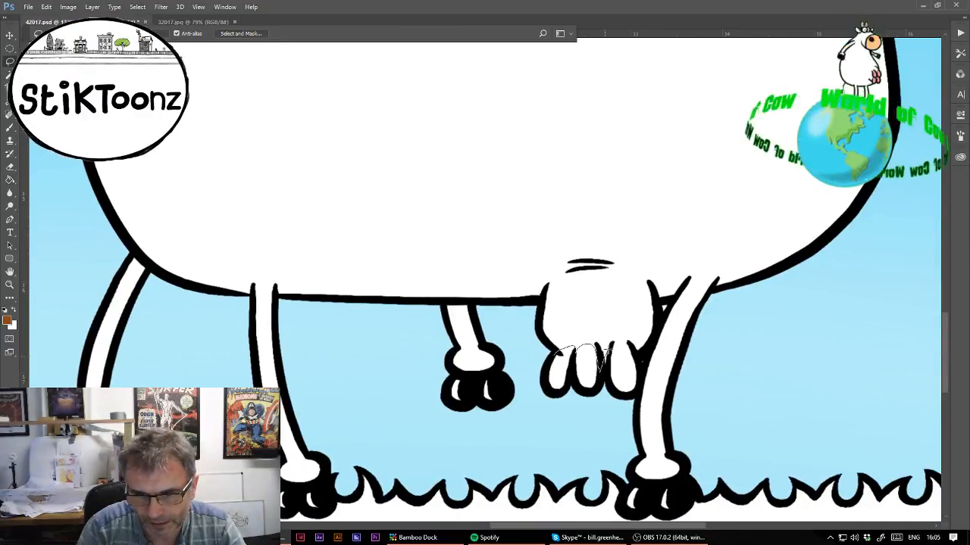
{"action": "mouse_move", "coordinate": [635, 344]}
{"action": "left_mouse_down"}
{"action": "mouse_move", "coordinate": [621, 413]}
{"action": "mouse_move", "coordinate": [531, 390]}
{"action": "mouse_move", "coordinate": [557, 352]}
{"action": "left_mouse_up"}
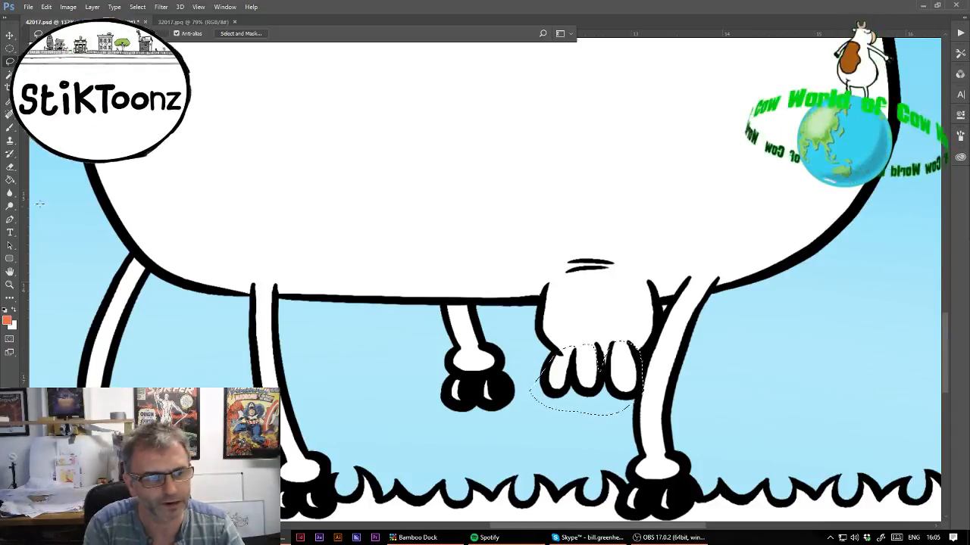
{"action": "left_click", "coordinate": [10, 180]}
{"action": "left_click", "coordinate": [622, 369]}
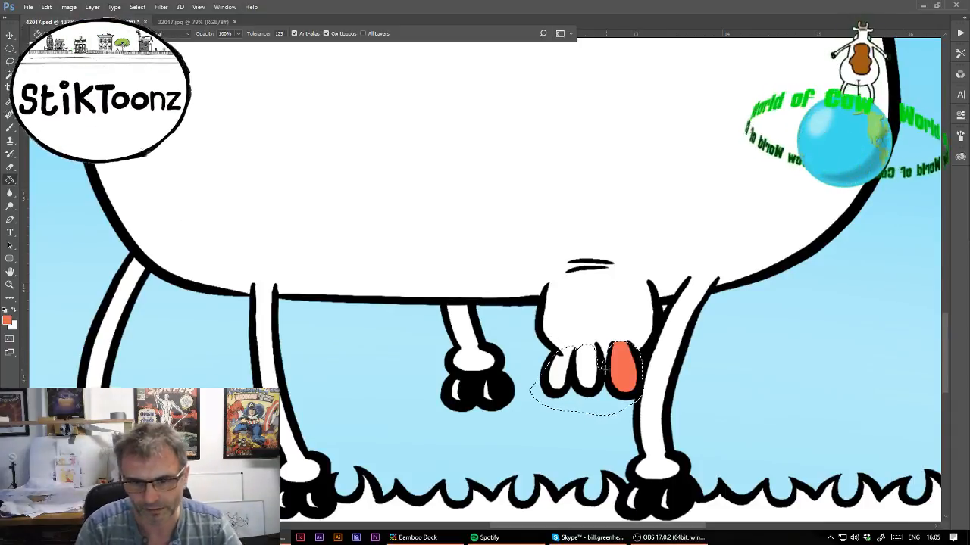
{"action": "left_click", "coordinate": [590, 369]}
{"action": "left_click", "coordinate": [562, 372]}
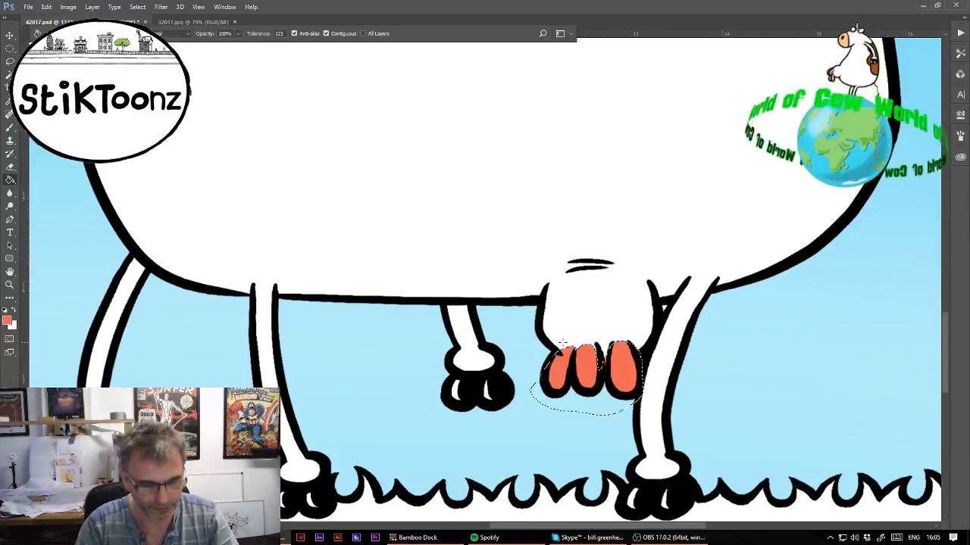
{"action": "key", "text": "ctrl+d"}
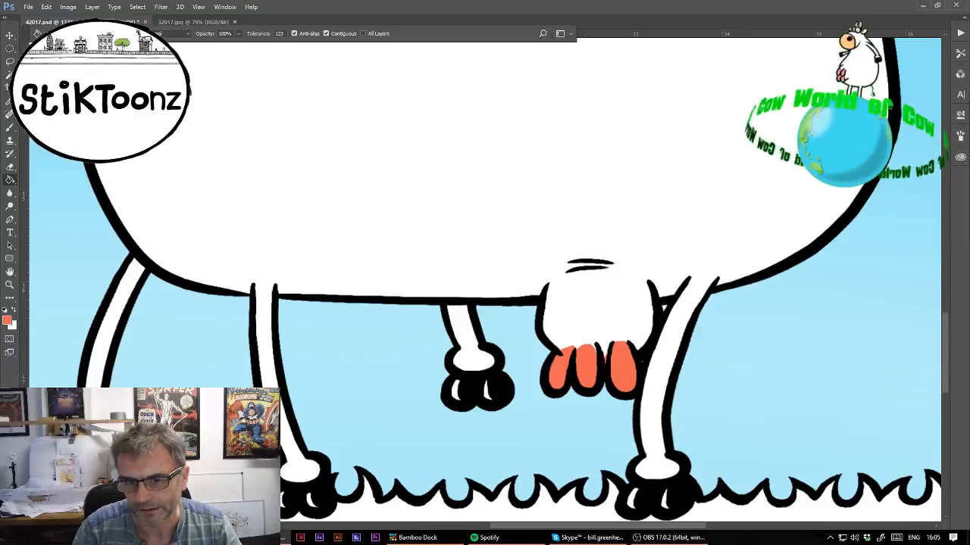
Sample the pale blue of the lower sky as the fill colour
{"action": "left_click", "coordinate": [7, 106]}
{"action": "left_click", "coordinate": [768, 322]}
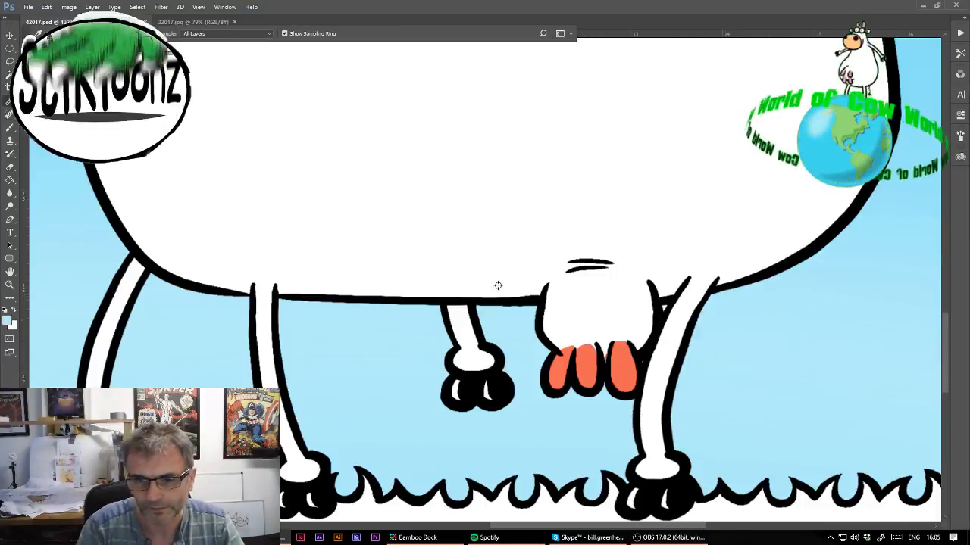
{"action": "left_click", "coordinate": [9, 180]}
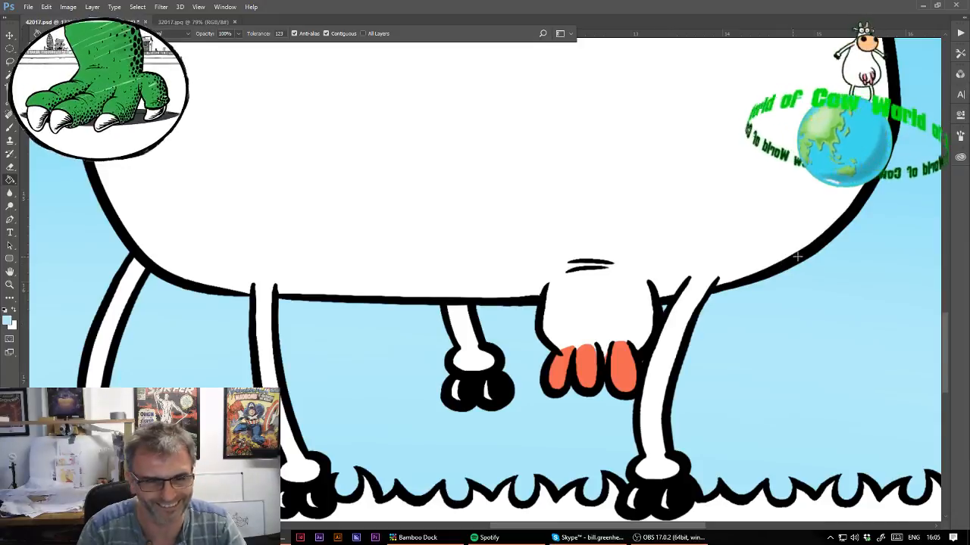
{"action": "scroll", "coordinate": [491, 290], "scroll_direction": "down", "scroll_amount": 12}
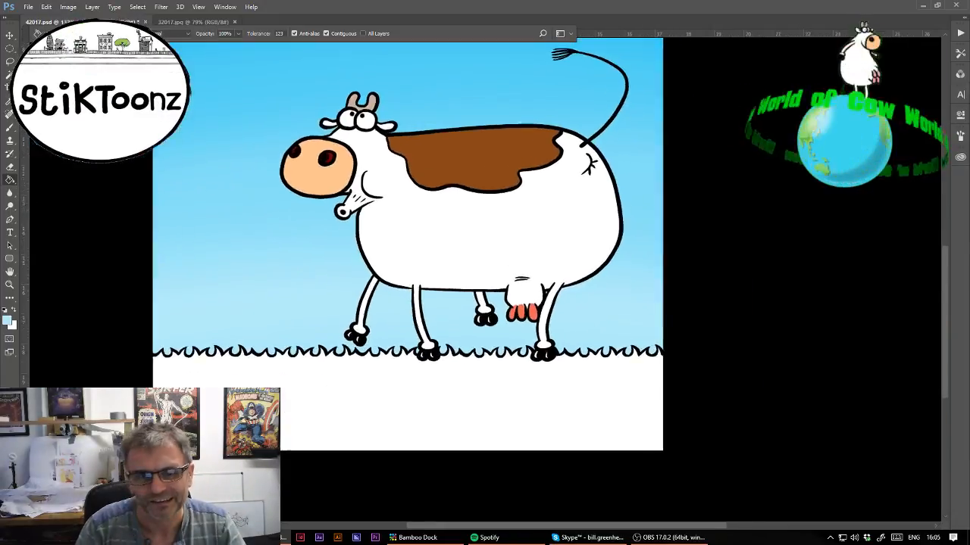
{"action": "scroll", "coordinate": [491, 290], "scroll_direction": "up", "scroll_amount": 1}
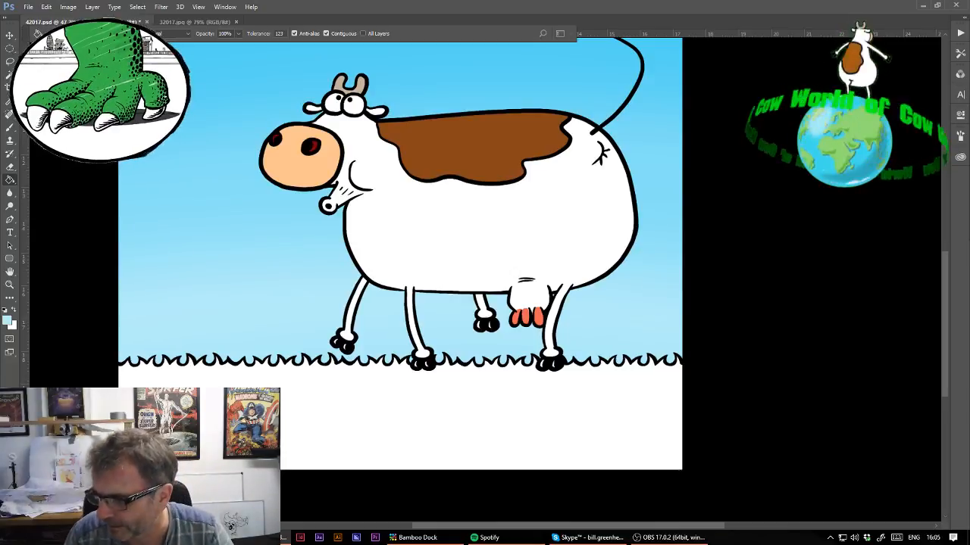
Try filling the ground below the grass line with dark green, and undo the fill
{"action": "key", "text": "Return"}
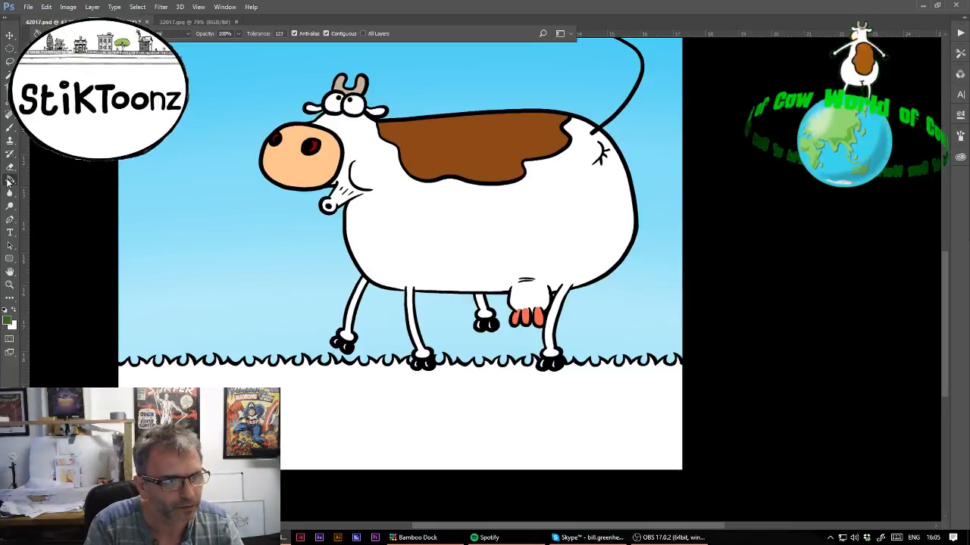
{"action": "left_click", "coordinate": [454, 412]}
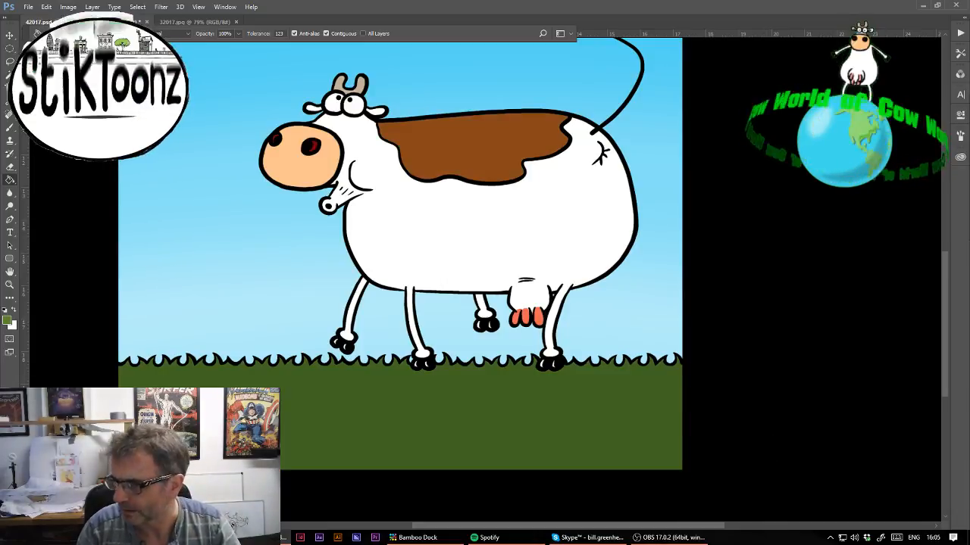
{"action": "key", "text": "ctrl+z"}
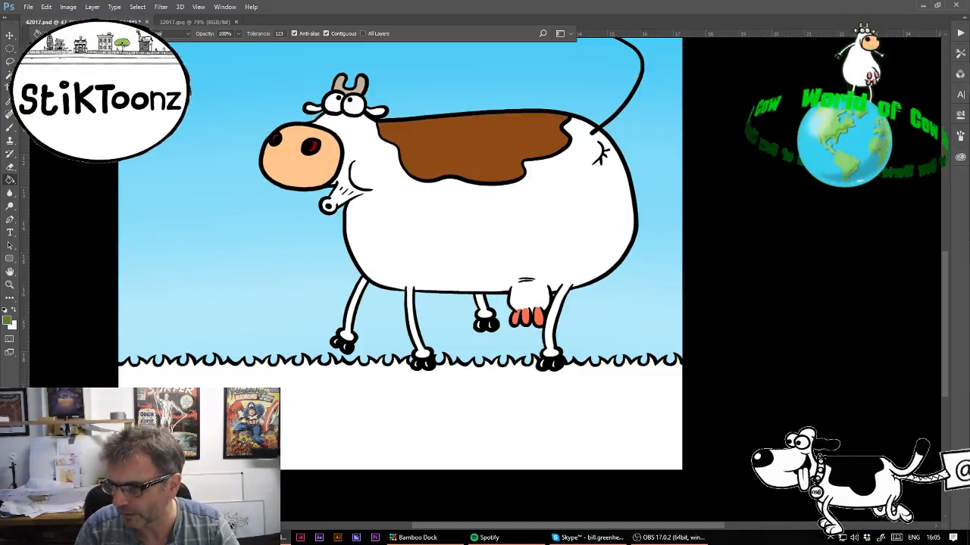
Fill the ground below the grass line with light green
{"action": "left_click", "coordinate": [509, 415]}
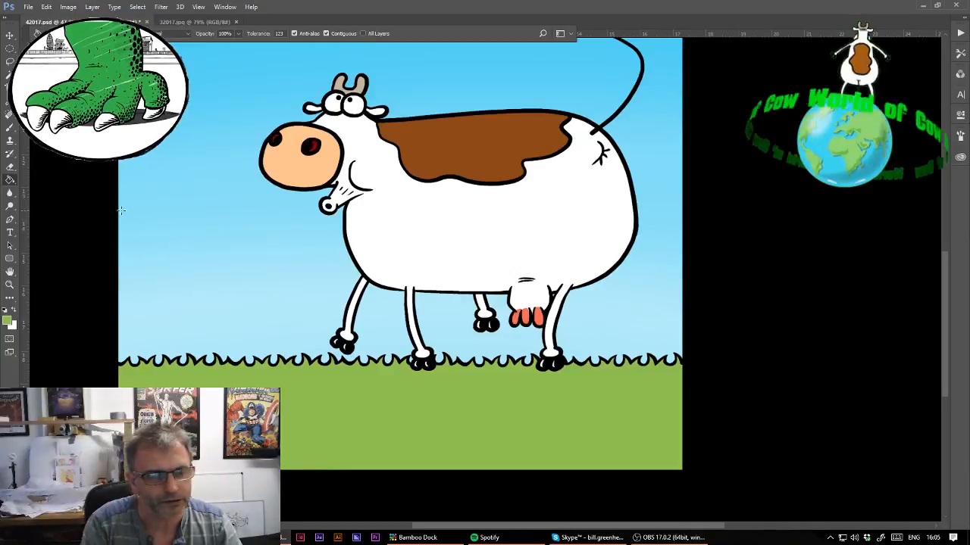
Lasso a crescent along the underside of the cow's cheek, fill it with light grey as a shadow and deselect it
{"action": "left_click", "coordinate": [9, 284]}
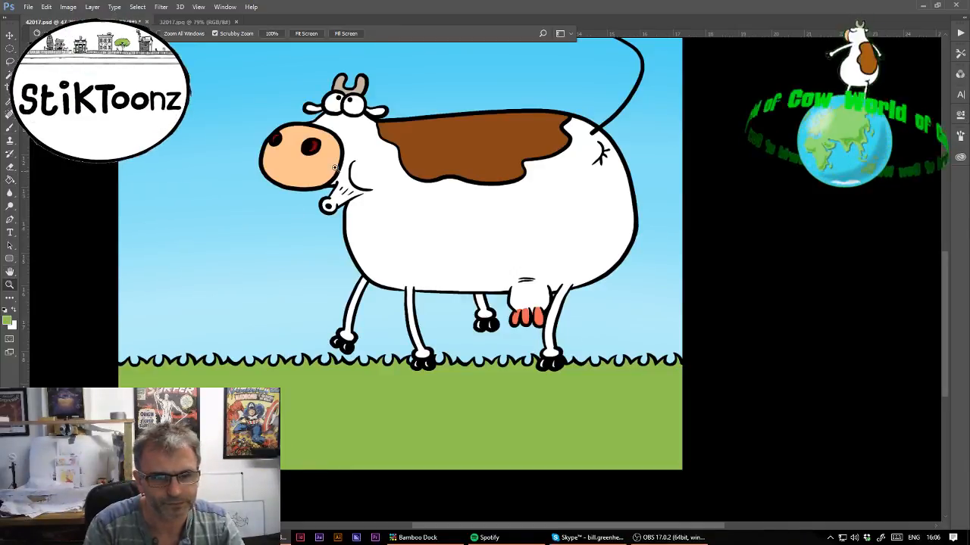
{"action": "left_click", "coordinate": [335, 148]}
{"action": "left_click", "coordinate": [9, 61]}
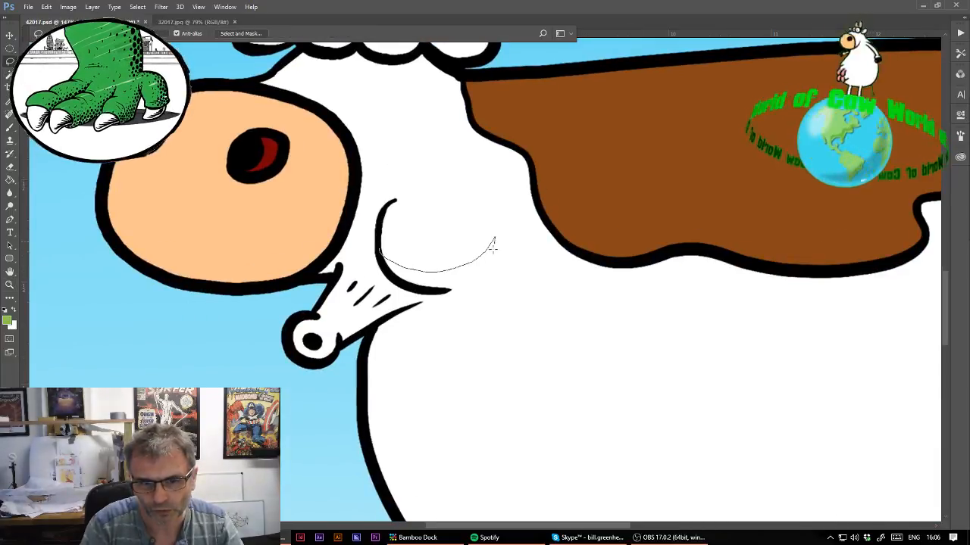
{"action": "mouse_move", "coordinate": [431, 290]}
{"action": "left_mouse_down"}
{"action": "mouse_move", "coordinate": [397, 277]}
{"action": "mouse_move", "coordinate": [378, 256]}
{"action": "left_mouse_up"}
{"action": "key", "text": "x"}
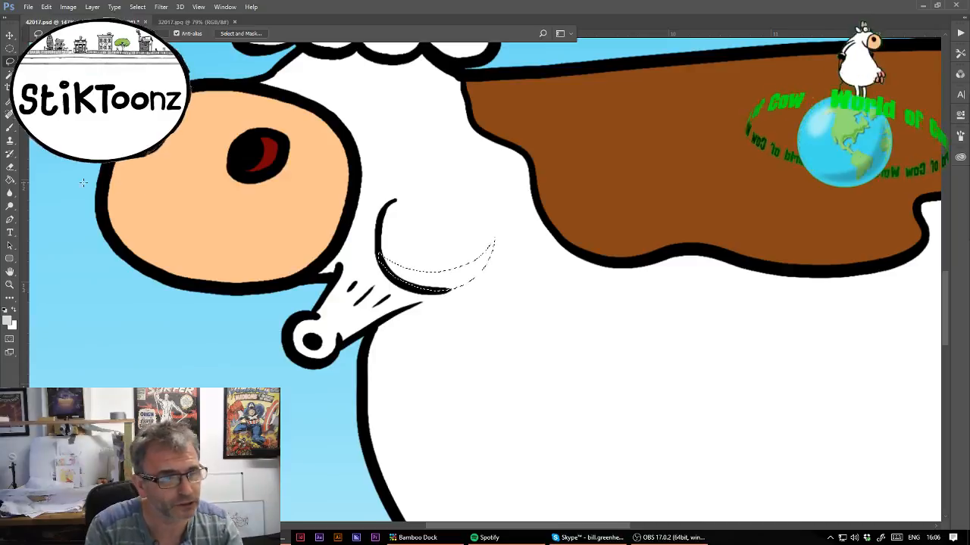
{"action": "key", "text": "g"}
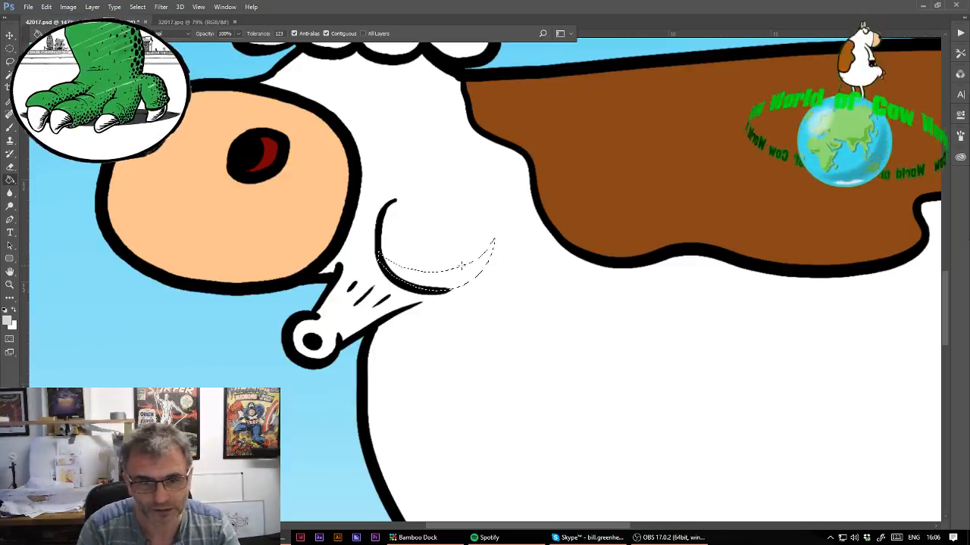
{"action": "left_click", "coordinate": [444, 271]}
{"action": "key", "text": "ctrl+d"}
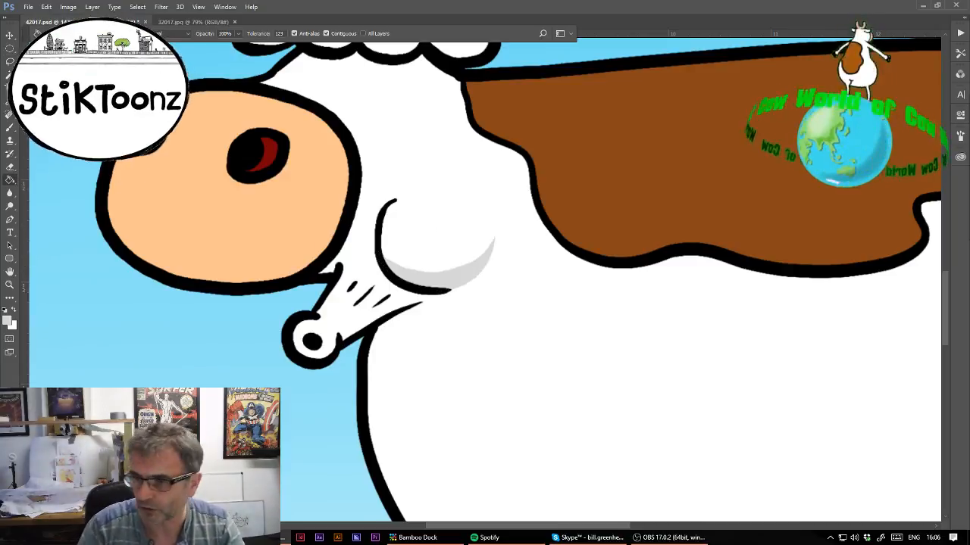
Lasso the upper part of the raised far hind leg under the belly, fill it with light grey and deselect it
{"action": "left_click_drag", "start_coordinate": [644, 424], "coordinate": [335, 125]}
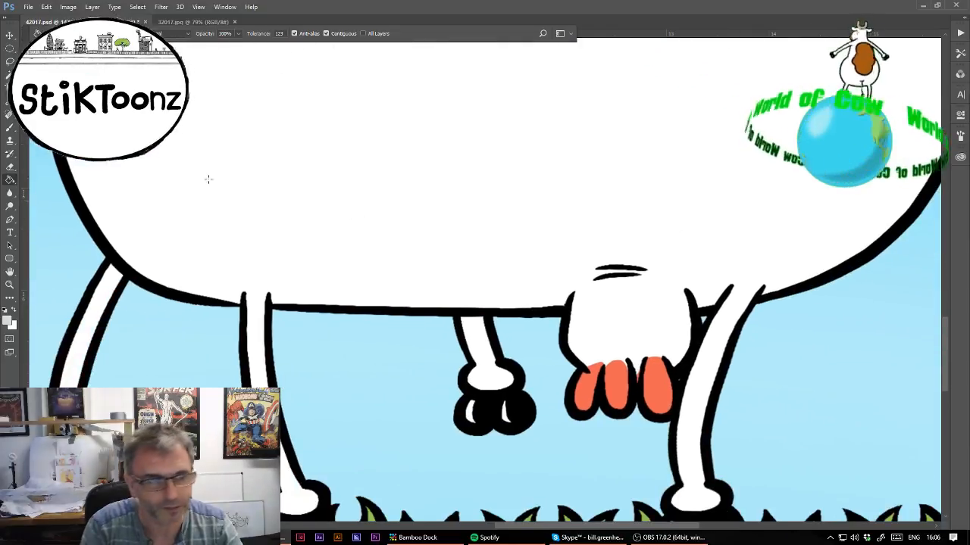
{"action": "key", "text": "l"}
{"action": "mouse_move", "coordinate": [446, 349]}
{"action": "left_mouse_down"}
{"action": "mouse_move", "coordinate": [514, 312]}
{"action": "mouse_move", "coordinate": [438, 312]}
{"action": "mouse_move", "coordinate": [436, 347]}
{"action": "left_mouse_up"}
{"action": "left_click", "coordinate": [11, 179]}
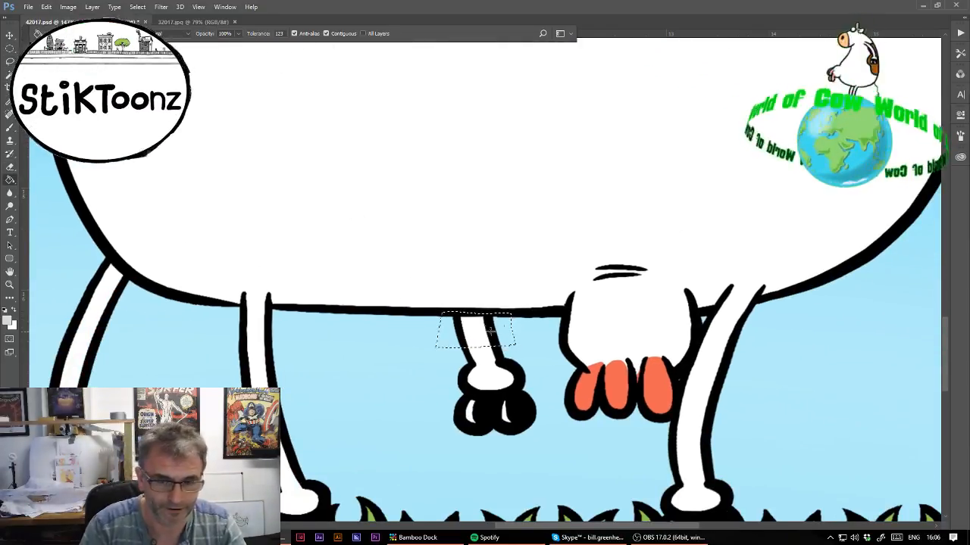
{"action": "left_click", "coordinate": [481, 333]}
{"action": "key", "text": "ctrl+d"}
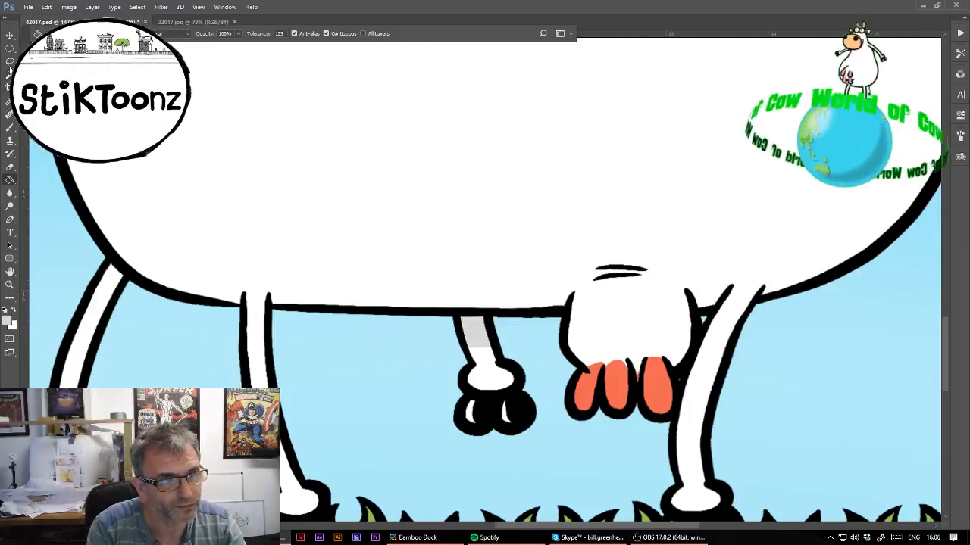
Lasso the upper part of the far front leg where it meets the belly, fill it with light grey and deselect it
{"action": "left_click", "coordinate": [10, 61]}
{"action": "mouse_move", "coordinate": [100, 269]}
{"action": "left_mouse_down"}
{"action": "mouse_move", "coordinate": [112, 318]}
{"action": "mouse_move", "coordinate": [105, 261]}
{"action": "left_mouse_up"}
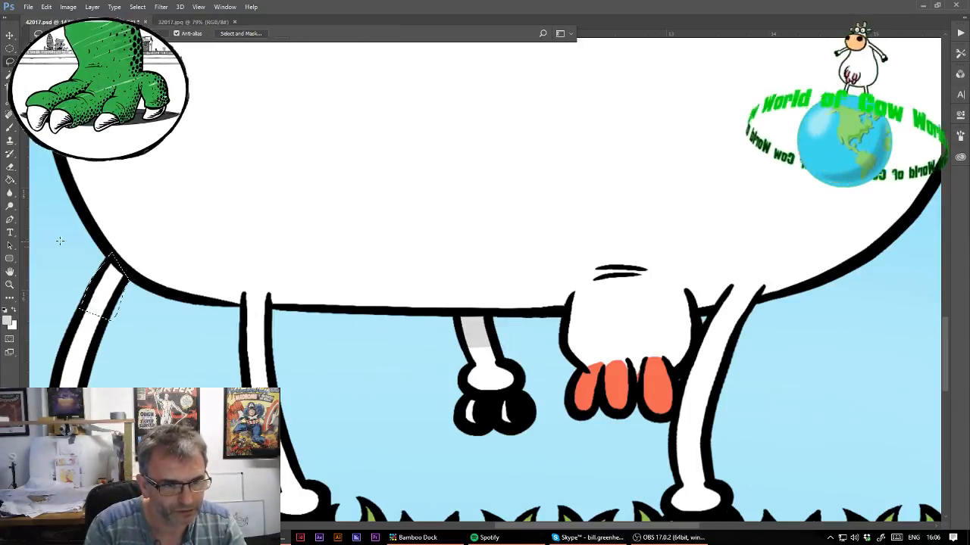
{"action": "key", "text": "g"}
{"action": "left_click", "coordinate": [105, 287]}
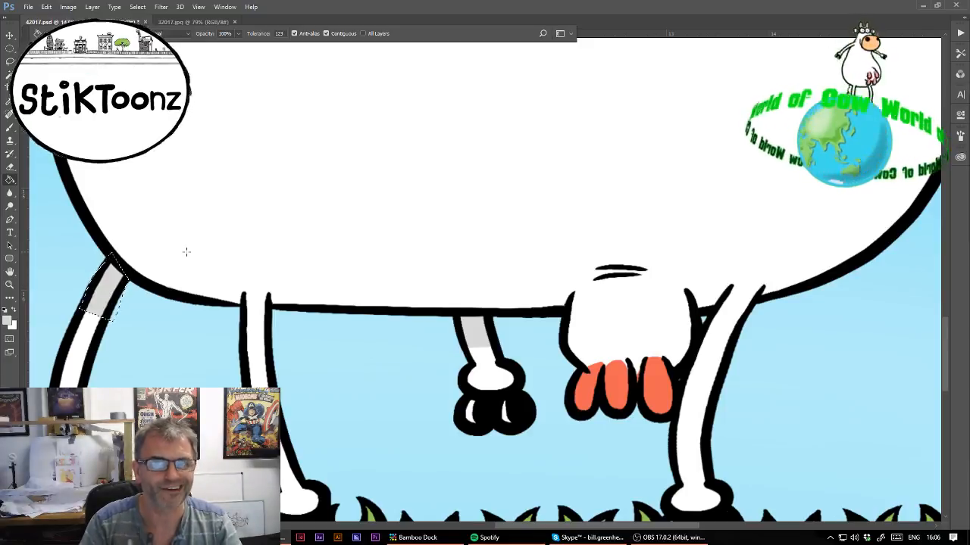
{"action": "key", "text": "ctrl+d"}
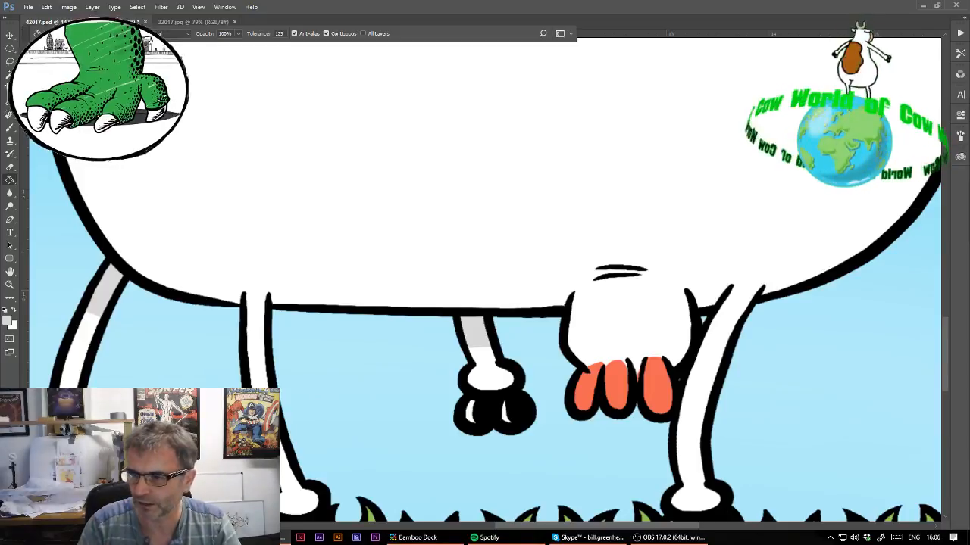
Lasso a jagged-edged ground shadow beneath the cow's feet, fill its green area with black at 30% opacity and deselect it
{"action": "scroll", "coordinate": [313, 220], "scroll_direction": "down", "scroll_amount": 3}
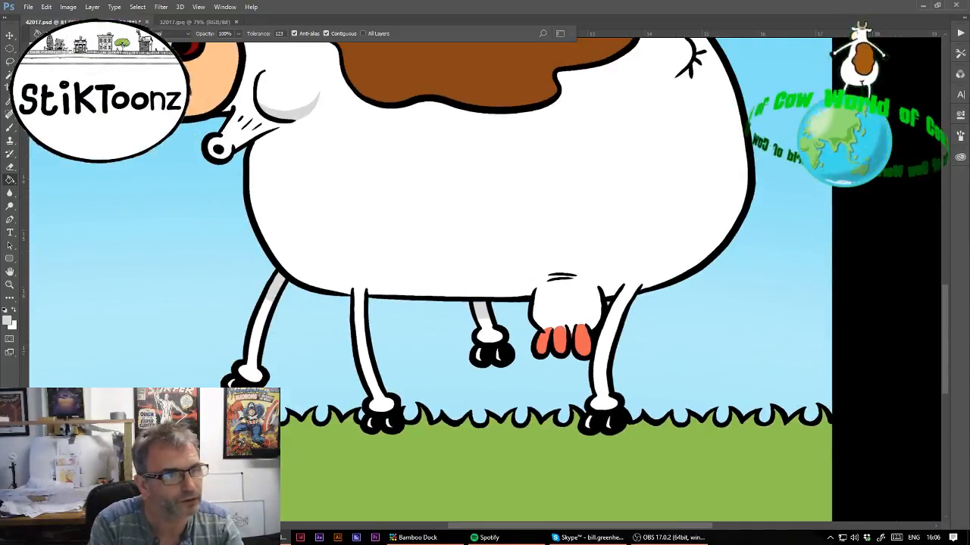
{"action": "key", "text": "l"}
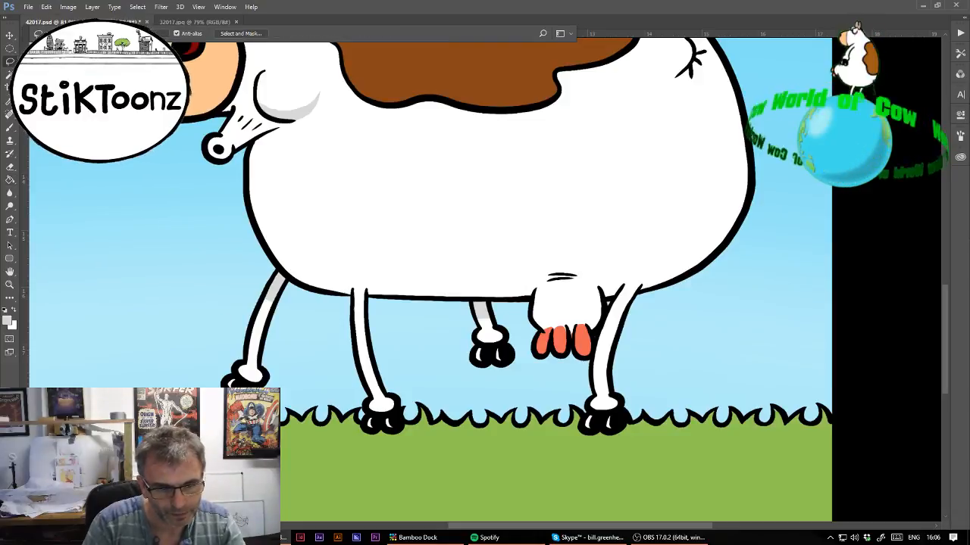
{"action": "mouse_move", "coordinate": [282, 448]}
{"action": "left_mouse_down"}
{"action": "mouse_move", "coordinate": [563, 449]}
{"action": "mouse_move", "coordinate": [669, 424]}
{"action": "mouse_move", "coordinate": [547, 390]}
{"action": "mouse_move", "coordinate": [282, 384]}
{"action": "left_mouse_up"}
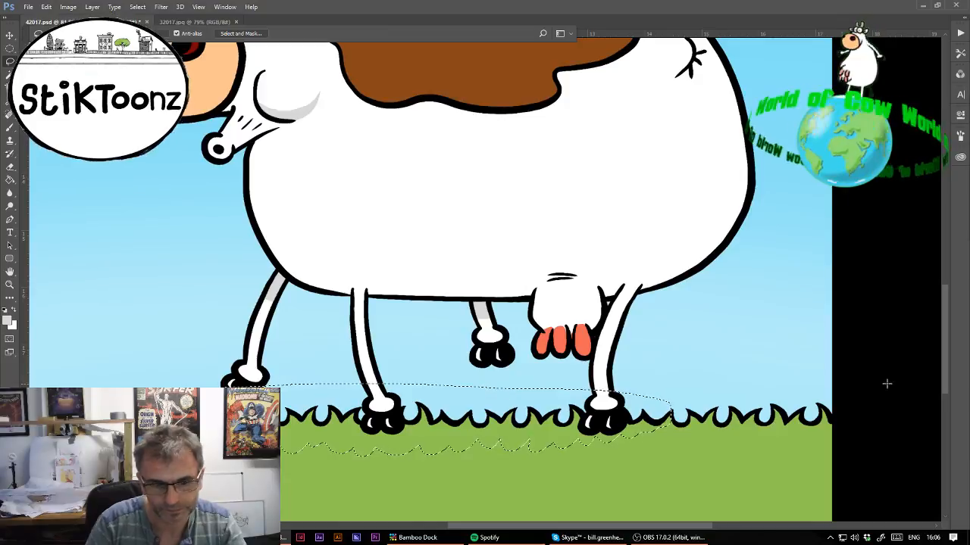
{"action": "key", "text": "d"}
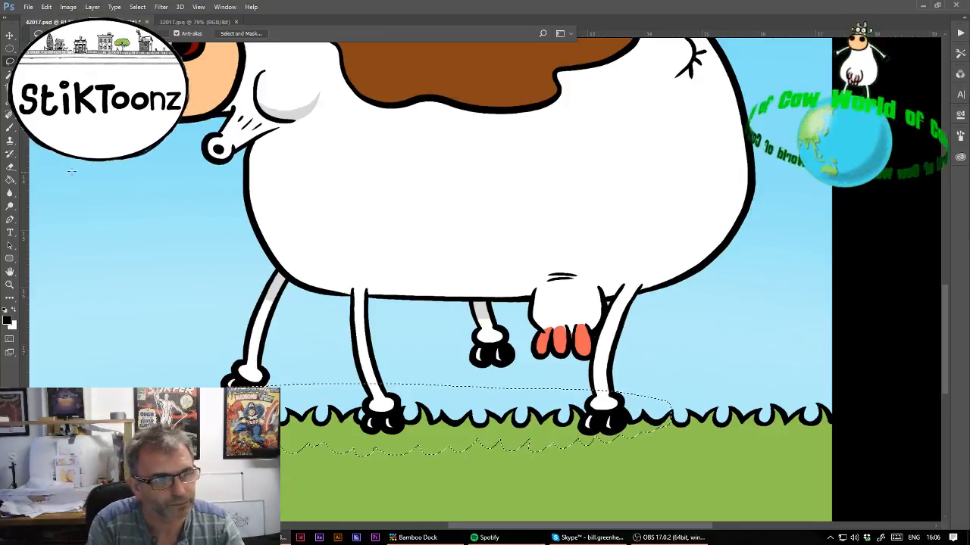
{"action": "key", "text": "g"}
{"action": "left_click", "coordinate": [420, 431]}
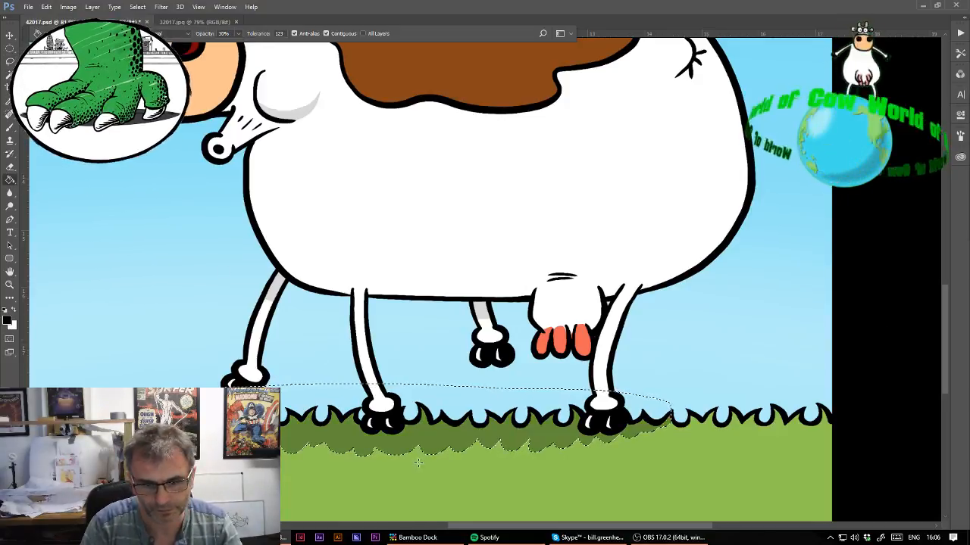
{"action": "key", "text": "ctrl+d"}
Add the dark green 48 pt text "MOOP....MOOP....MOOP...." in the sky and move it just above the cow
{"action": "key", "text": "ctrl+minus"}
{"action": "key", "text": "ctrl+minus"}
{"action": "key", "text": "ctrl+minus"}
{"action": "key", "text": "ctrl+minus"}
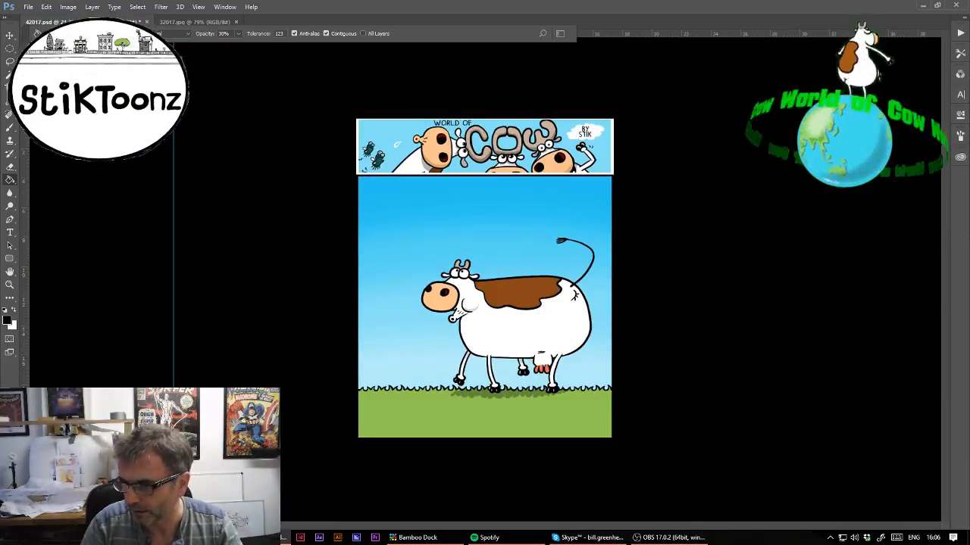
{"action": "key", "text": "Return"}
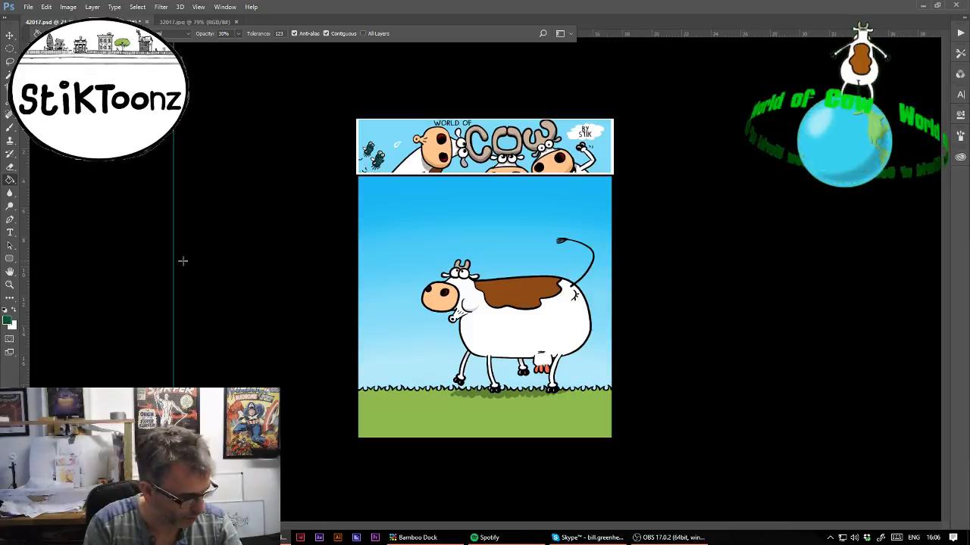
{"action": "left_click", "coordinate": [10, 231]}
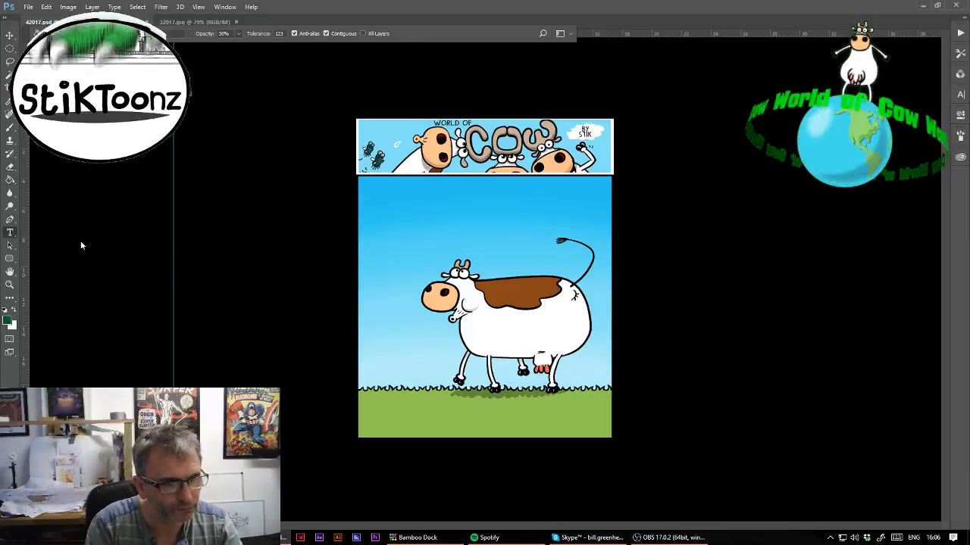
{"action": "left_click", "coordinate": [409, 259]}
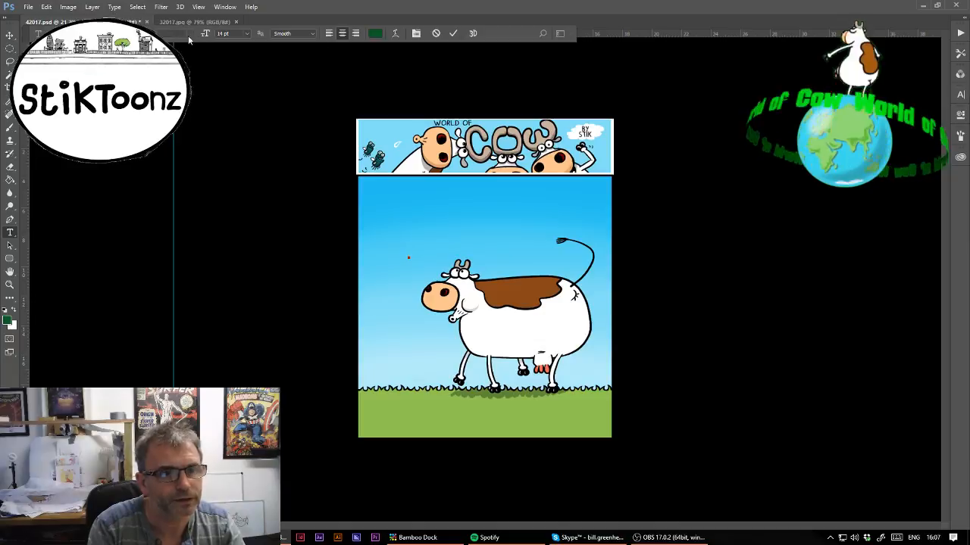
{"action": "left_click", "coordinate": [245, 35]}
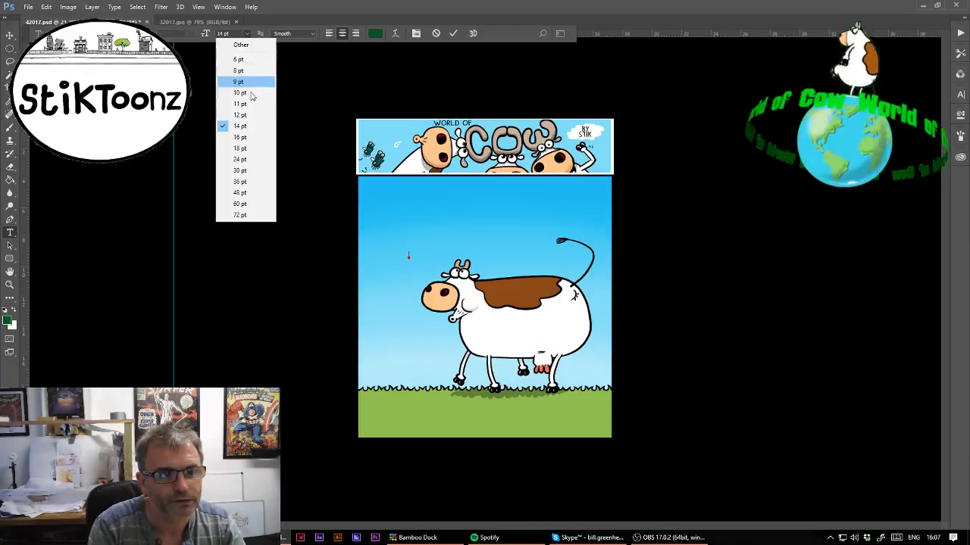
{"action": "left_click", "coordinate": [249, 193]}
{"action": "type", "text": "MOOP"}
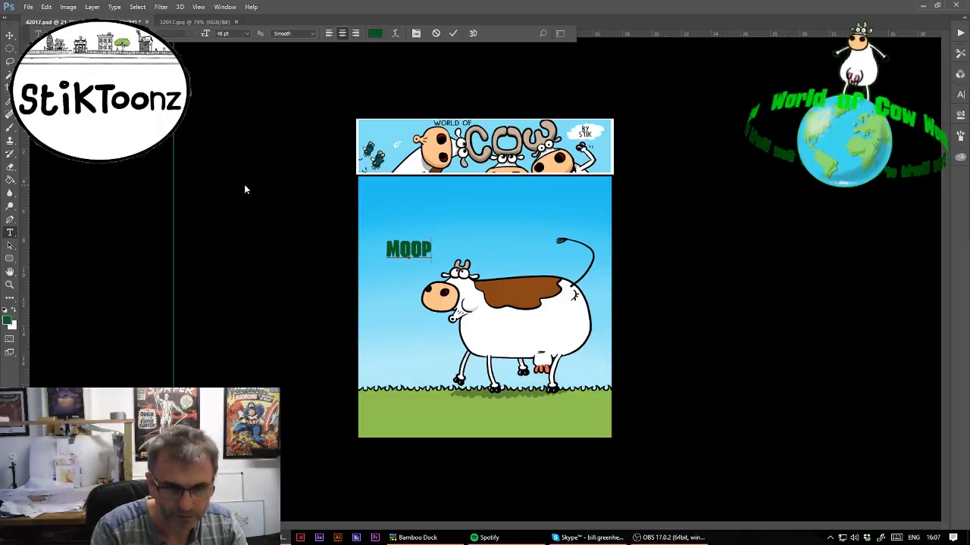
{"action": "type", "text": "....MOOP"}
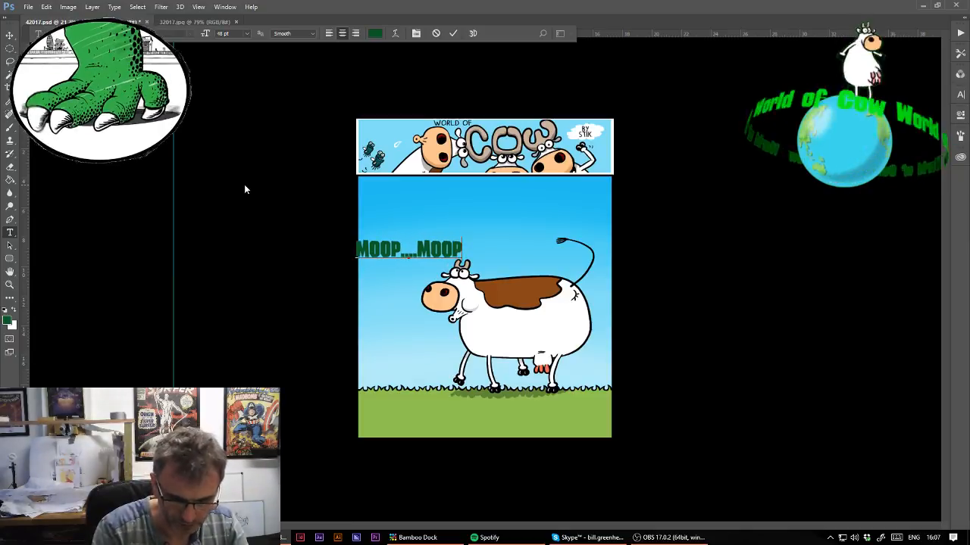
{"action": "type", "text": "...."}
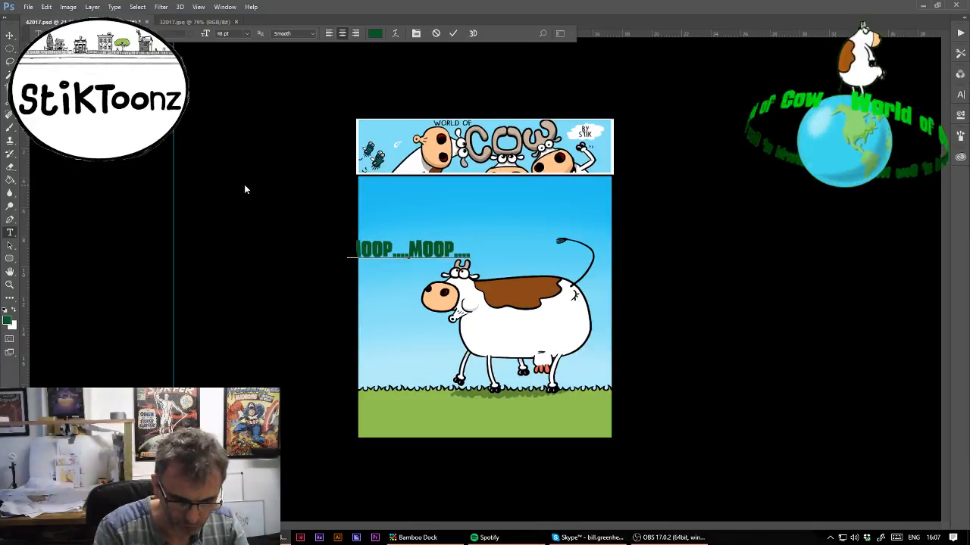
{"action": "type", "text": "MOOP"}
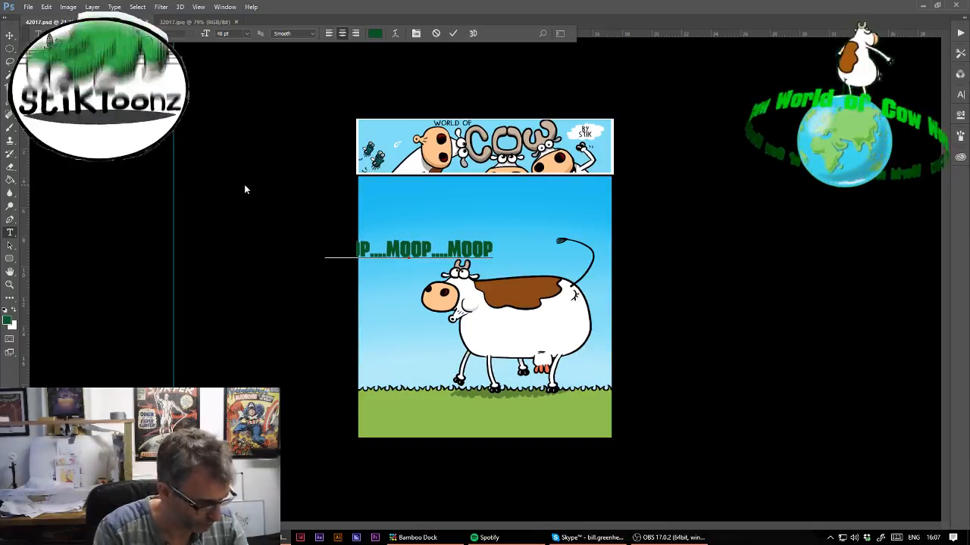
{"action": "type", "text": "...."}
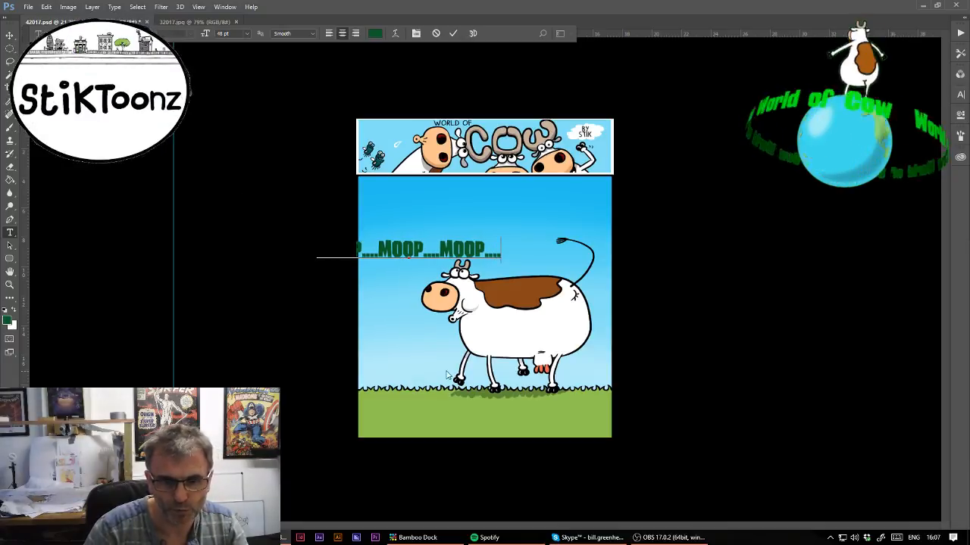
{"action": "left_click", "coordinate": [8, 37]}
{"action": "left_click_drag", "start_coordinate": [466, 271], "coordinate": [538, 264]}
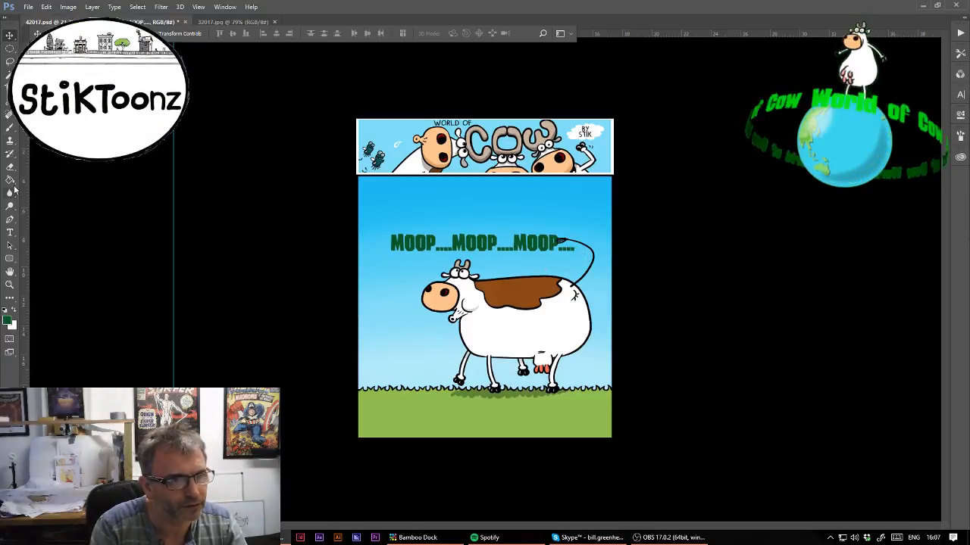
Warp the whole "MOOP....MOOP....MOOP...." text with the horizontal Arch style and a bend of +23%
{"action": "left_click", "coordinate": [10, 232]}
{"action": "left_click", "coordinate": [572, 243]}
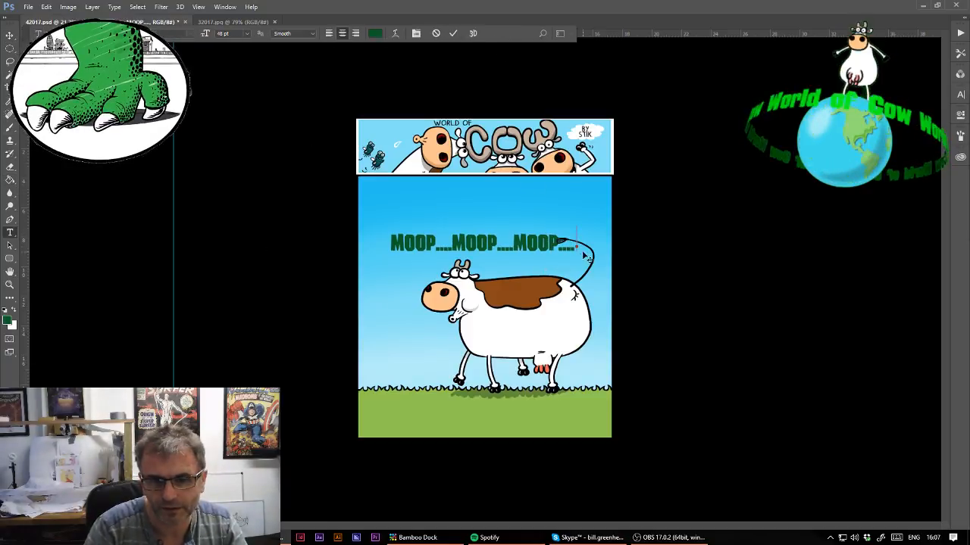
{"action": "key", "text": "Escape"}
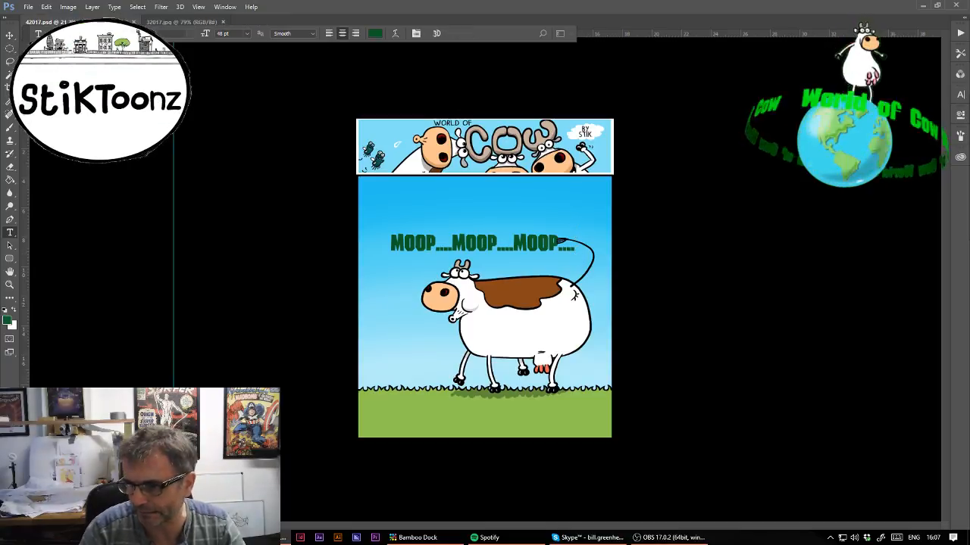
{"action": "left_click", "coordinate": [572, 243]}
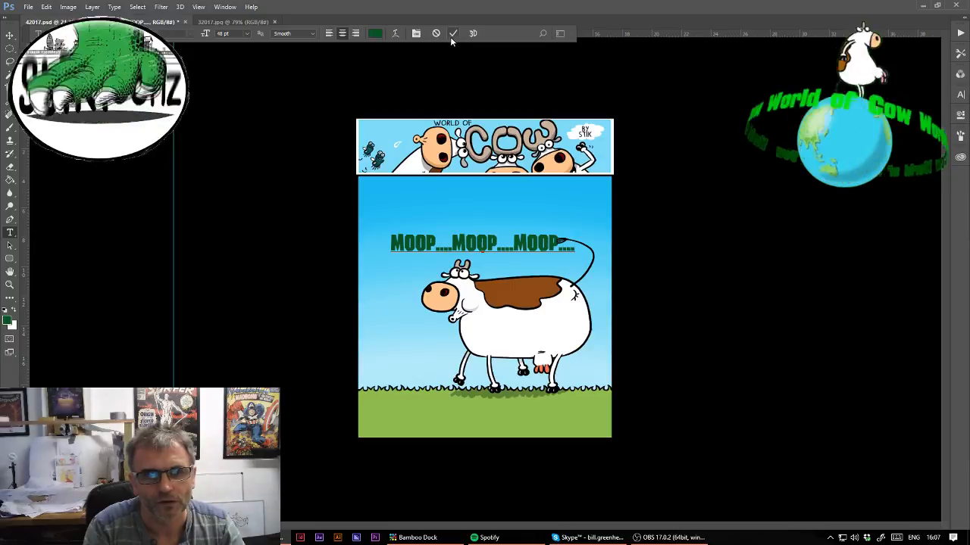
{"action": "key", "text": "ctrl+a"}
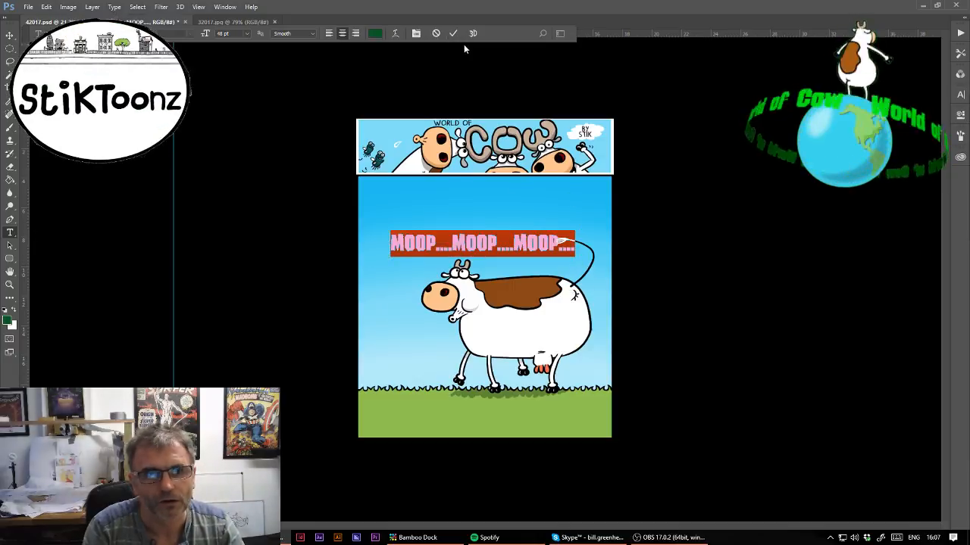
{"action": "left_click", "coordinate": [395, 33]}
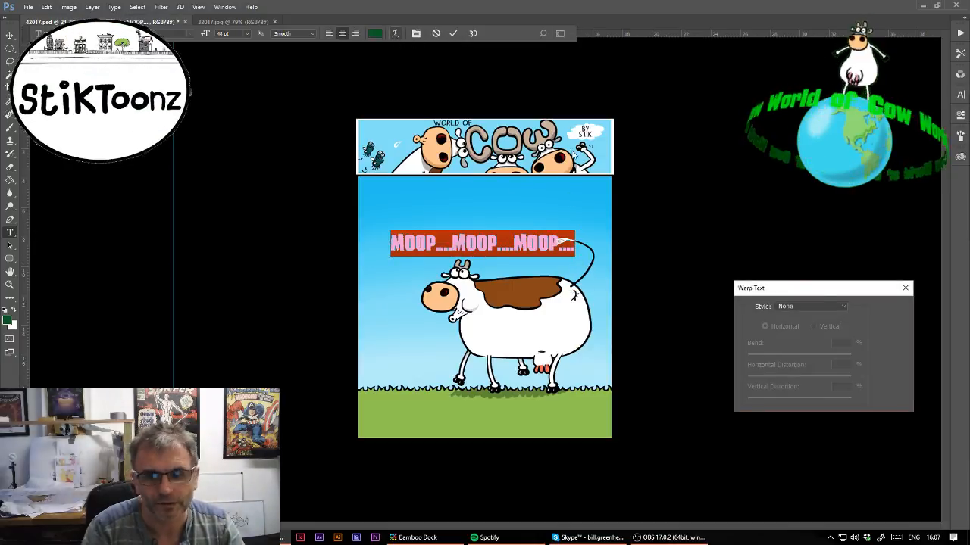
{"action": "left_click", "coordinate": [817, 305]}
{"action": "left_click", "coordinate": [814, 377]}
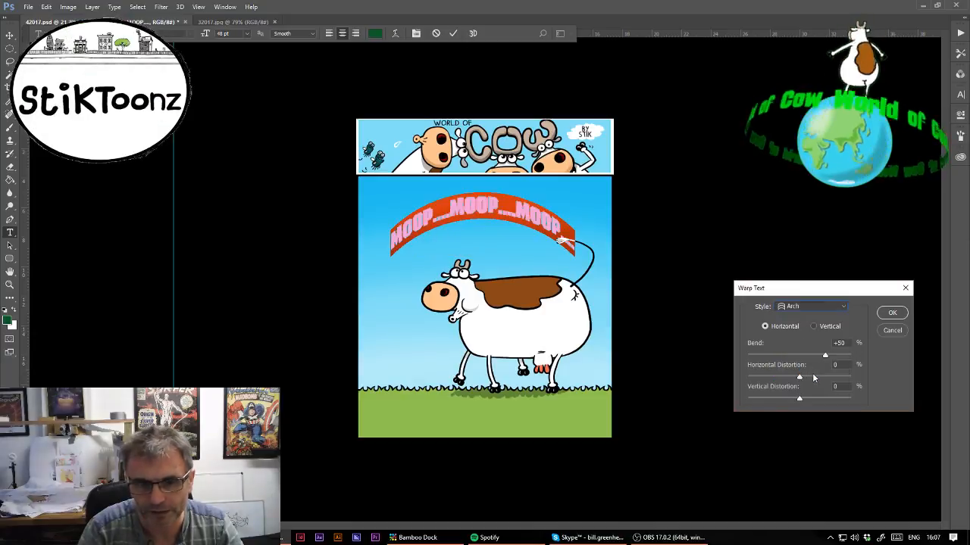
{"action": "left_click", "coordinate": [811, 356]}
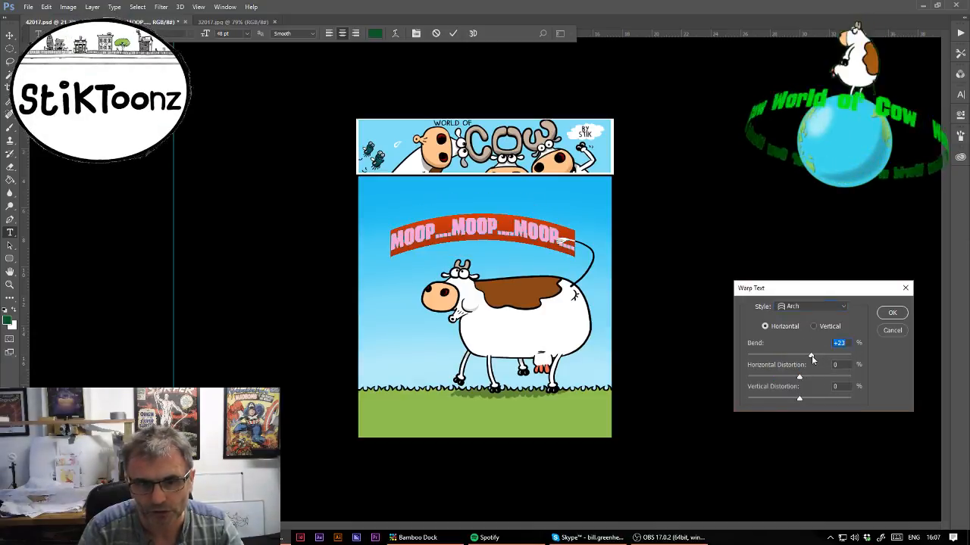
{"action": "left_click", "coordinate": [892, 314]}
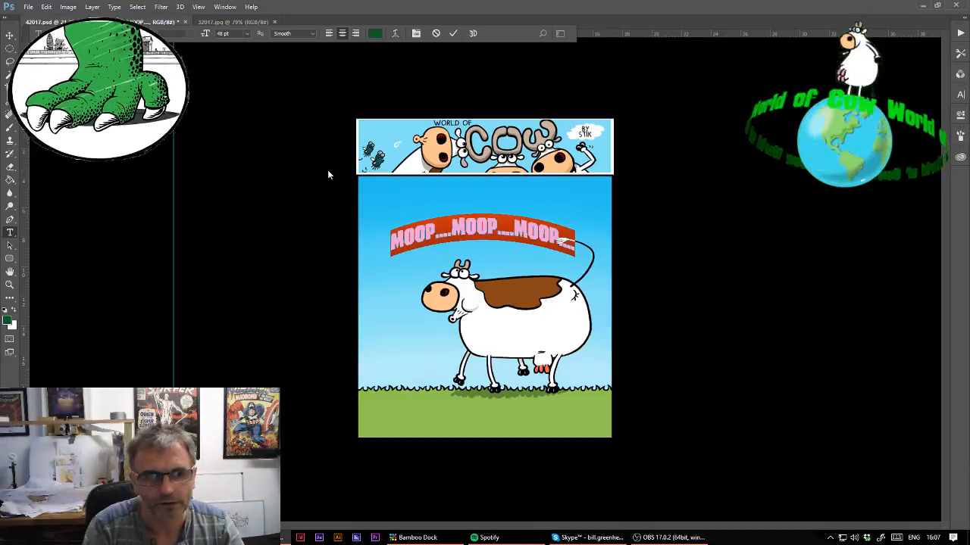
Rotate the arched text about 14° counterclockwise with Free Transform and shift it slightly towards the front of the cow
{"action": "left_click", "coordinate": [46, 7]}
{"action": "left_click", "coordinate": [169, 213]}
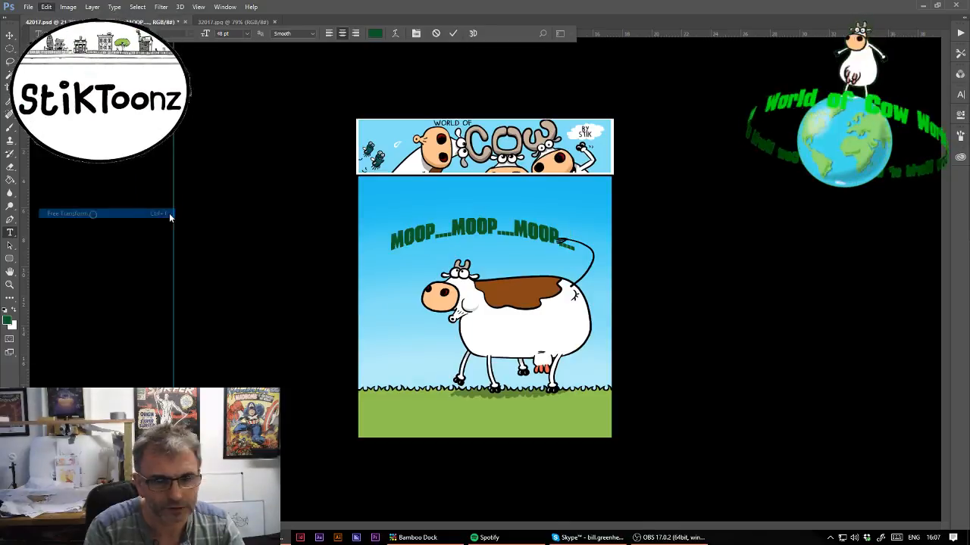
{"action": "mouse_move", "coordinate": [522, 181]}
{"action": "left_mouse_down"}
{"action": "mouse_move", "coordinate": [535, 172]}
{"action": "mouse_move", "coordinate": [530, 165]}
{"action": "left_mouse_up"}
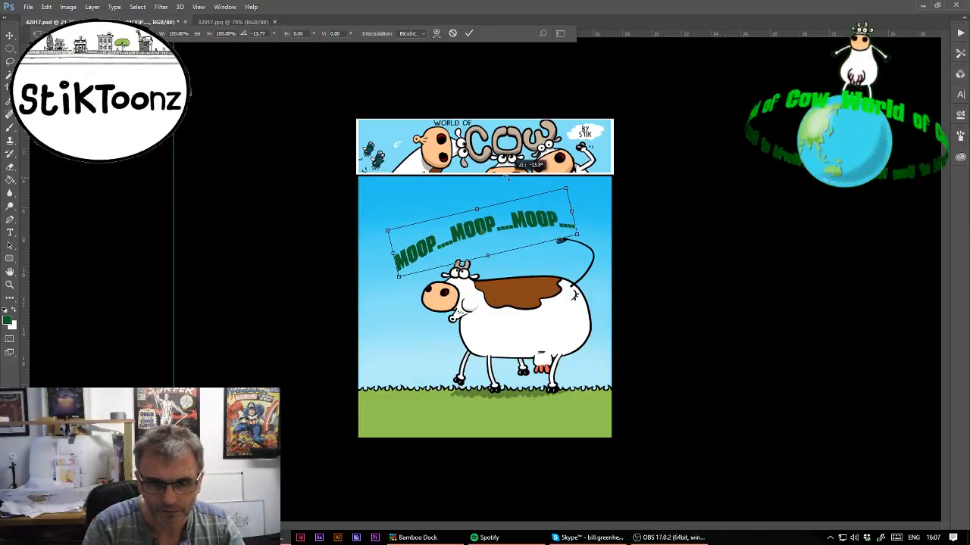
{"action": "left_click_drag", "start_coordinate": [521, 230], "coordinate": [510, 237]}
{"action": "key", "text": "Return"}
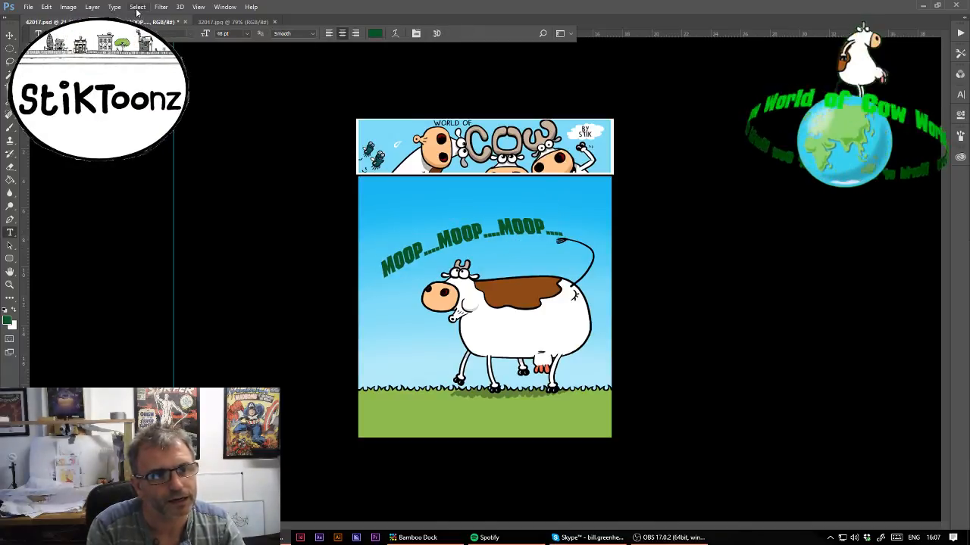
Give the arched "MOOP....MOOP....MOOP...." text a thin white outline with a layer style
{"action": "left_click", "coordinate": [97, 8]}
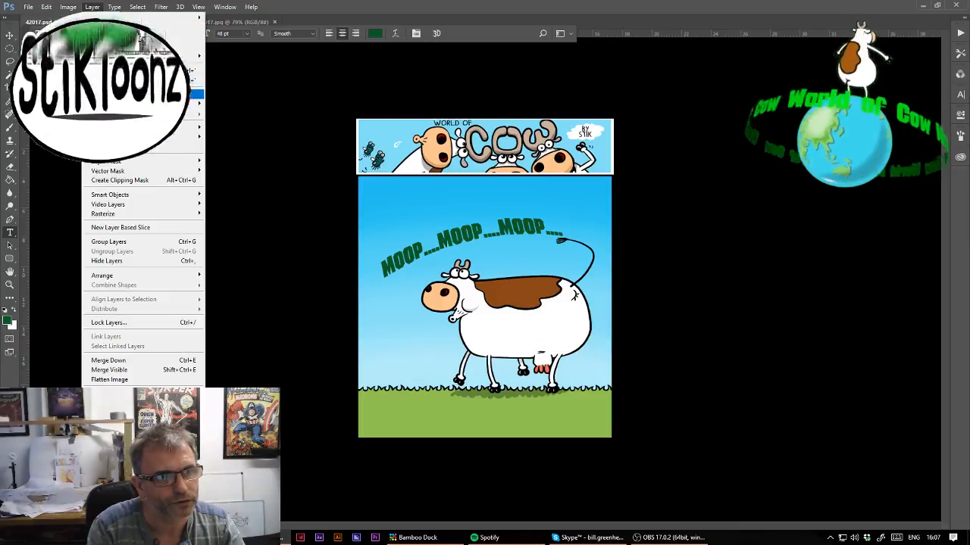
{"action": "mouse_move", "coordinate": [144, 103]}
{"action": "left_click", "coordinate": [34, 128]}
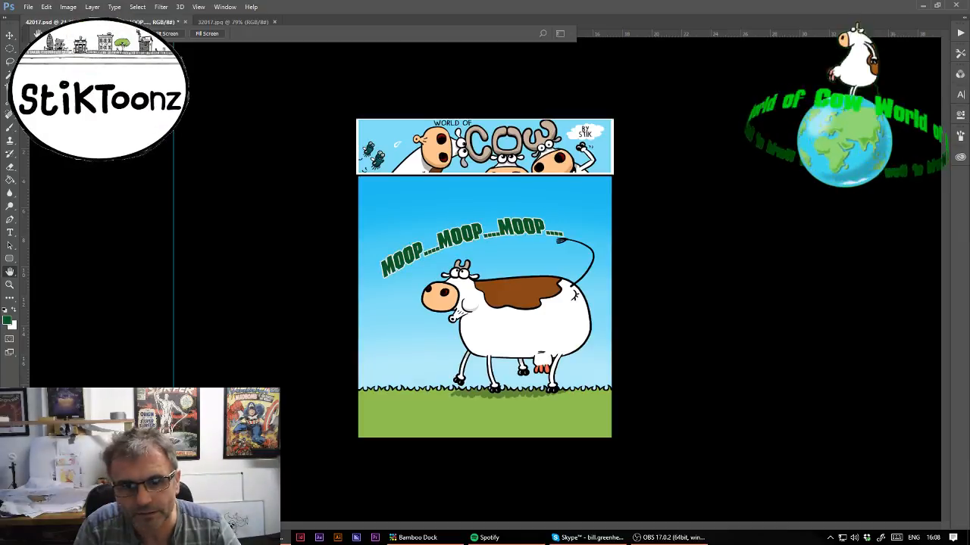
{"action": "key", "text": "t"}
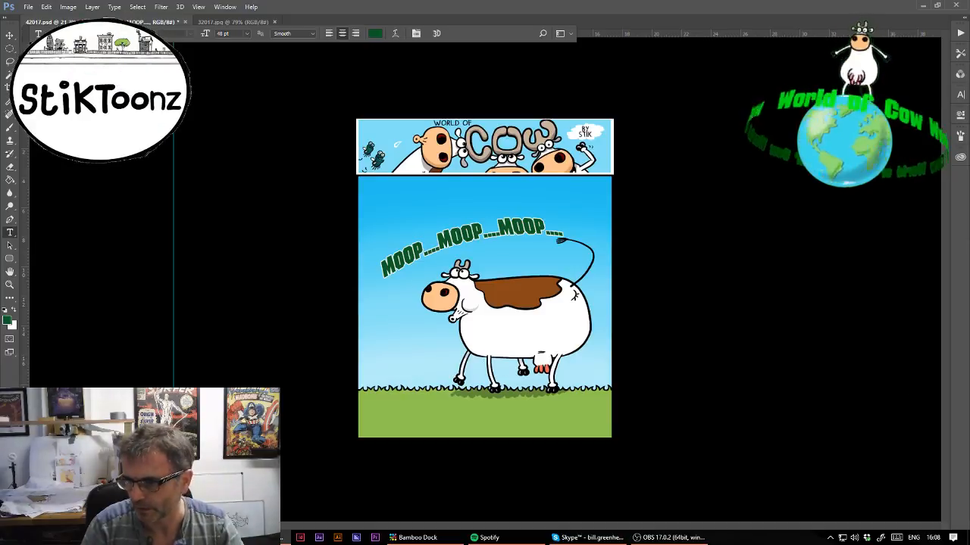
Lasso a shadow band along the underside of the cow's belly, fill it with grey at 30% opacity and deselect it
{"action": "left_click", "coordinate": [9, 286]}
{"action": "left_click_drag", "start_coordinate": [550, 379], "coordinate": [630, 387]}
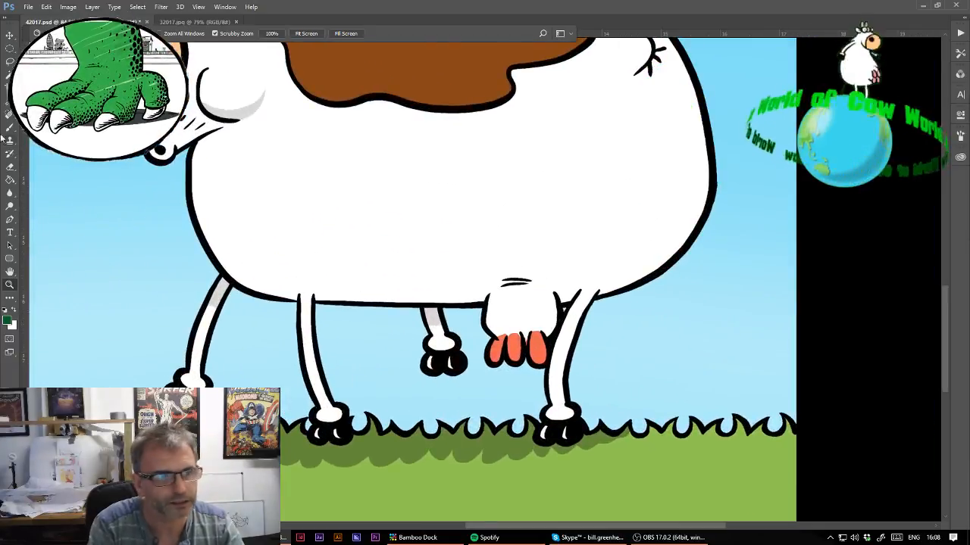
{"action": "left_click", "coordinate": [9, 60]}
{"action": "mouse_move", "coordinate": [188, 203]}
{"action": "left_mouse_down"}
{"action": "mouse_move", "coordinate": [229, 256]}
{"action": "mouse_move", "coordinate": [264, 267]}
{"action": "mouse_move", "coordinate": [526, 281]}
{"action": "mouse_move", "coordinate": [621, 264]}
{"action": "mouse_move", "coordinate": [701, 228]}
{"action": "mouse_move", "coordinate": [661, 268]}
{"action": "mouse_move", "coordinate": [595, 300]}
{"action": "left_mouse_up"}
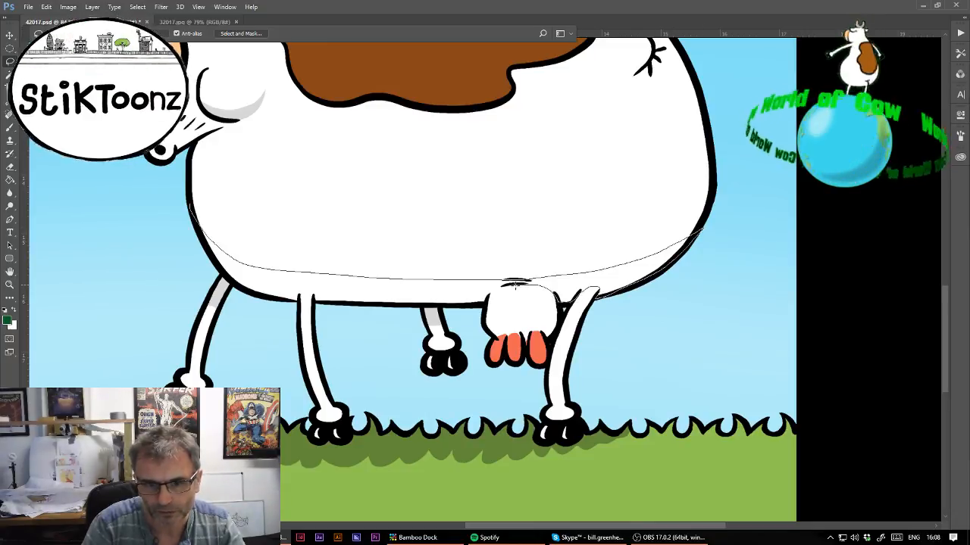
{"action": "mouse_move", "coordinate": [483, 303]}
{"action": "left_mouse_down"}
{"action": "mouse_move", "coordinate": [418, 309]}
{"action": "mouse_move", "coordinate": [241, 289]}
{"action": "mouse_move", "coordinate": [168, 218]}
{"action": "mouse_move", "coordinate": [186, 206]}
{"action": "left_mouse_up"}
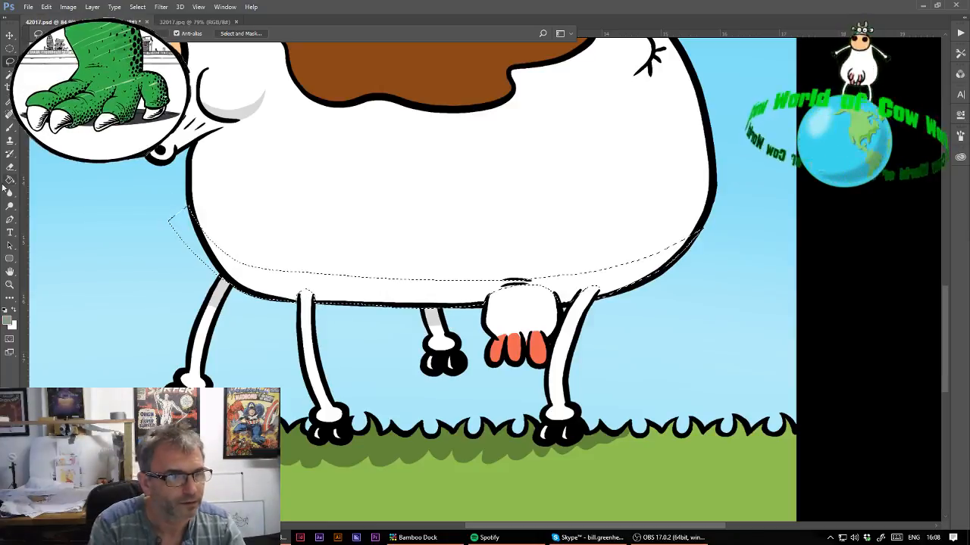
{"action": "key", "text": "g"}
{"action": "left_click", "coordinate": [390, 285]}
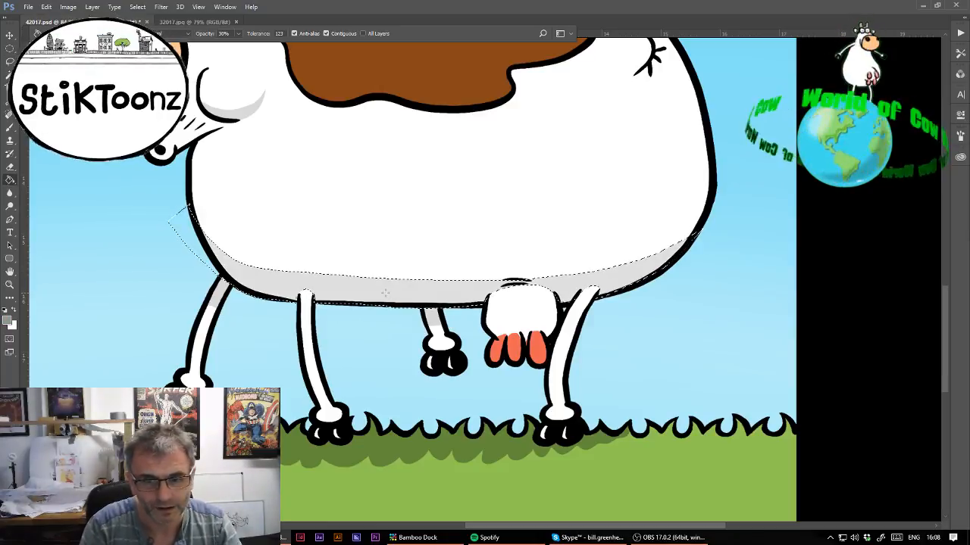
{"action": "key", "text": "ctrl+d"}
Lasso a small area beside the creased mark on the cow's rump and shade it grey at 30% opacity
{"action": "left_click_drag", "start_coordinate": [390, 285], "coordinate": [527, 427]}
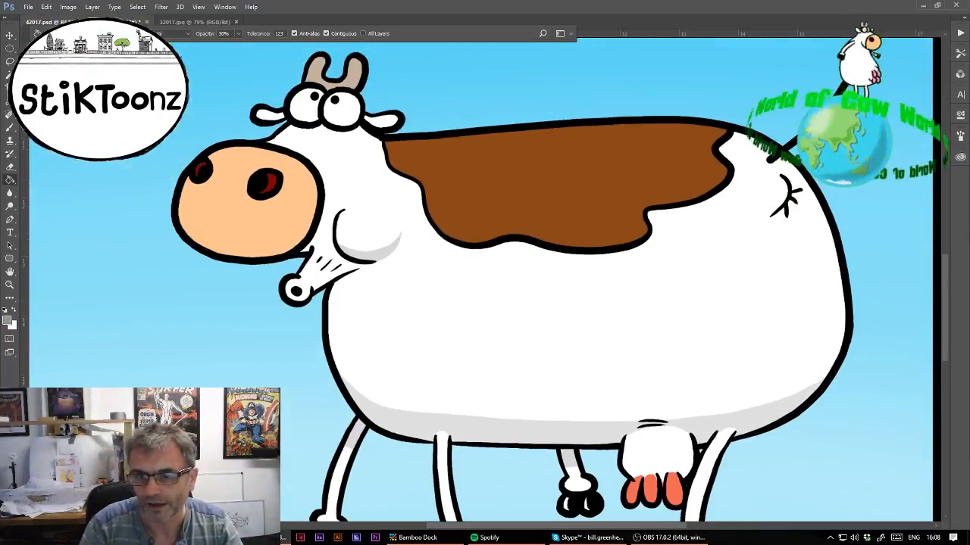
{"action": "key", "text": "l"}
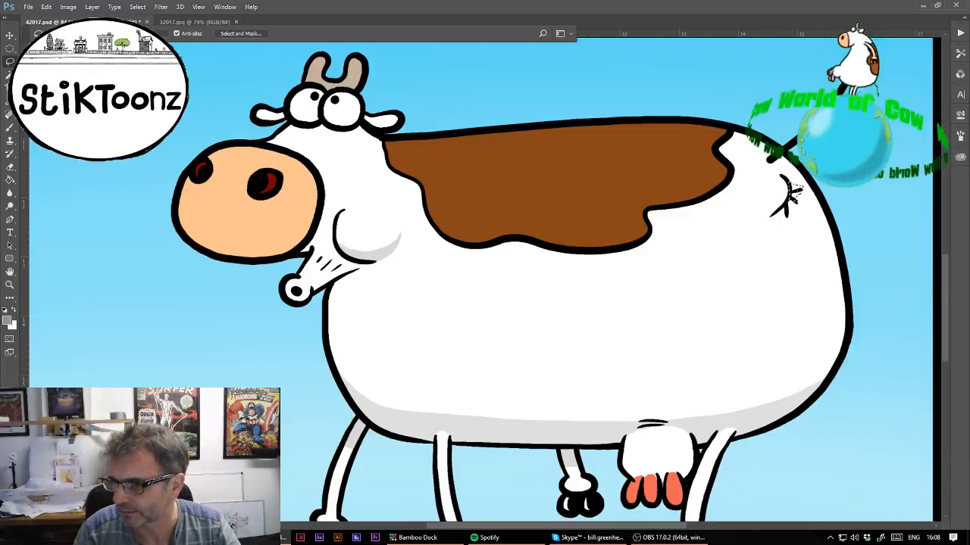
{"action": "left_click", "coordinate": [9, 180]}
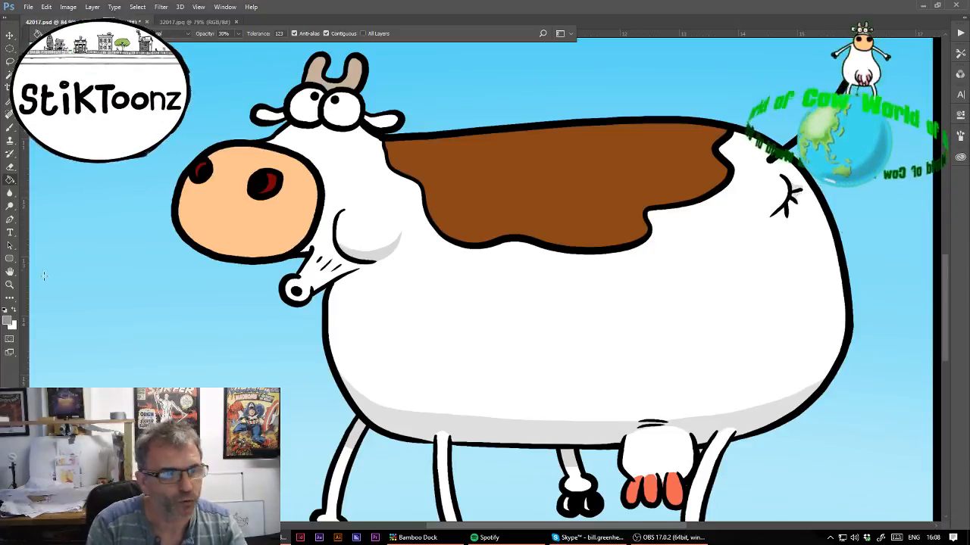
Lasso a thin curved shadow on the face beneath both eyes, fill it with grey at 30% opacity and deselect it
{"action": "key", "text": "z"}
{"action": "left_click", "coordinate": [300, 111]}
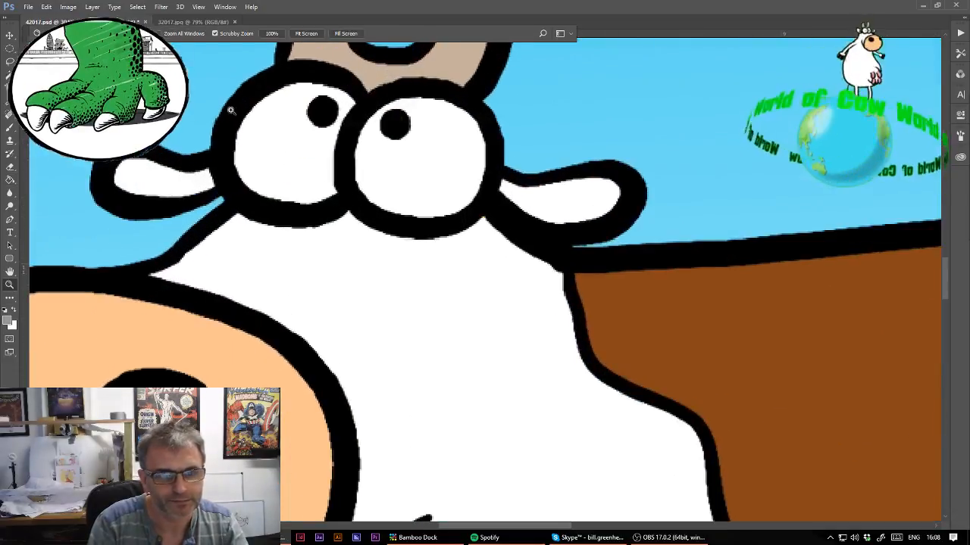
{"action": "key", "text": "l"}
{"action": "mouse_move", "coordinate": [213, 212]}
{"action": "left_mouse_down"}
{"action": "mouse_move", "coordinate": [276, 236]}
{"action": "mouse_move", "coordinate": [347, 219]}
{"action": "mouse_move", "coordinate": [402, 241]}
{"action": "mouse_move", "coordinate": [484, 226]}
{"action": "mouse_move", "coordinate": [494, 208]}
{"action": "mouse_move", "coordinate": [453, 222]}
{"action": "mouse_move", "coordinate": [387, 222]}
{"action": "mouse_move", "coordinate": [353, 204]}
{"action": "mouse_move", "coordinate": [294, 214]}
{"action": "mouse_move", "coordinate": [212, 210]}
{"action": "left_mouse_up"}
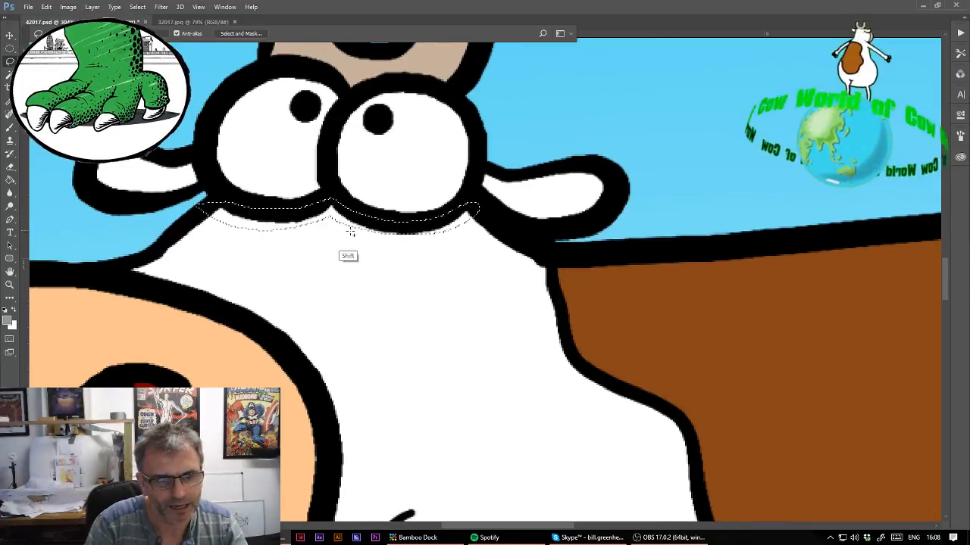
{"action": "mouse_move", "coordinate": [328, 215]}
{"action": "left_mouse_down"}
{"action": "mouse_move", "coordinate": [394, 241]}
{"action": "mouse_move", "coordinate": [457, 225]}
{"action": "mouse_move", "coordinate": [375, 226]}
{"action": "mouse_move", "coordinate": [329, 214]}
{"action": "left_mouse_up"}
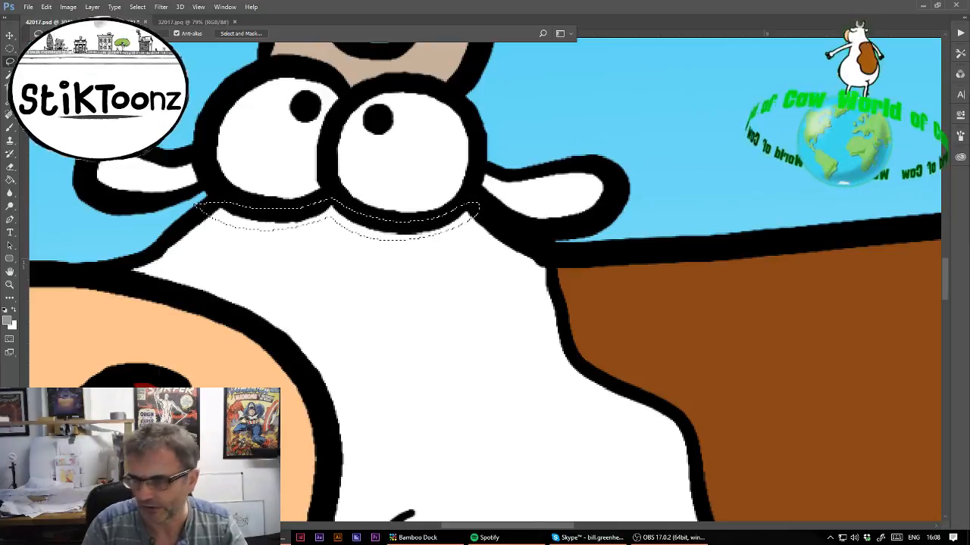
{"action": "left_click", "coordinate": [10, 180]}
{"action": "left_click", "coordinate": [291, 223]}
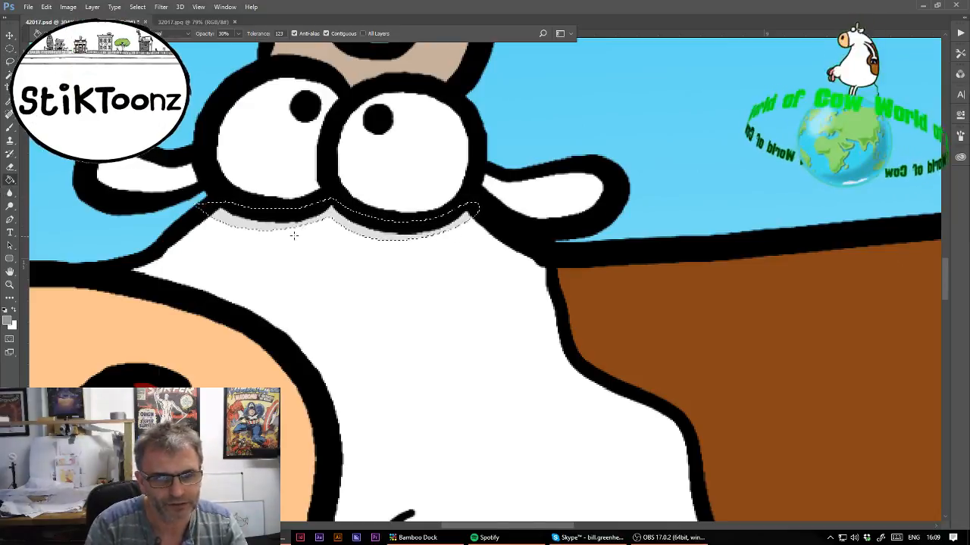
{"action": "key", "text": "ctrl+d"}
Lasso the lower edges of both eyeballs, fill them with light blue at 30% opacity and deselect them
{"action": "key", "text": "l"}
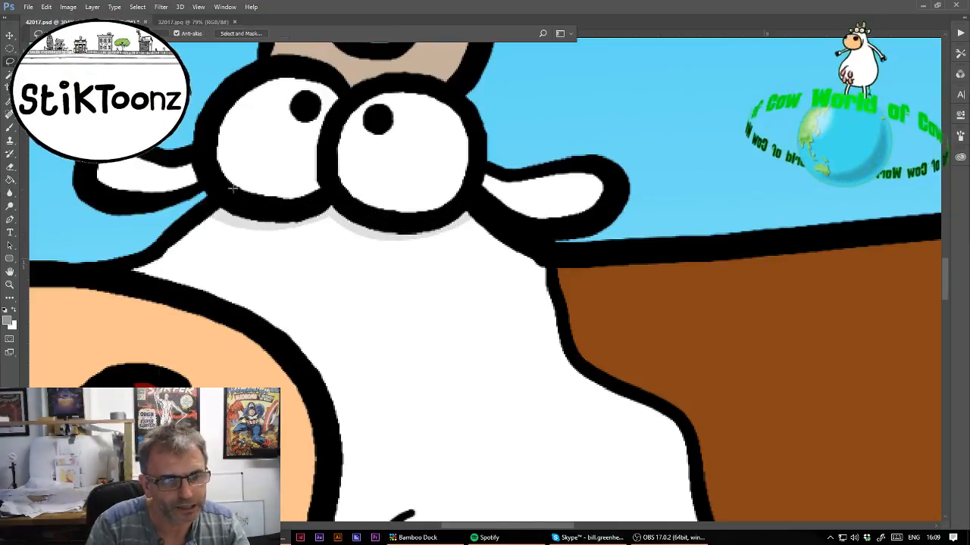
{"action": "mouse_move", "coordinate": [207, 156]}
{"action": "left_mouse_down"}
{"action": "mouse_move", "coordinate": [413, 194]}
{"action": "mouse_move", "coordinate": [469, 163]}
{"action": "mouse_move", "coordinate": [455, 216]}
{"action": "mouse_move", "coordinate": [326, 208]}
{"action": "mouse_move", "coordinate": [209, 164]}
{"action": "left_mouse_up"}
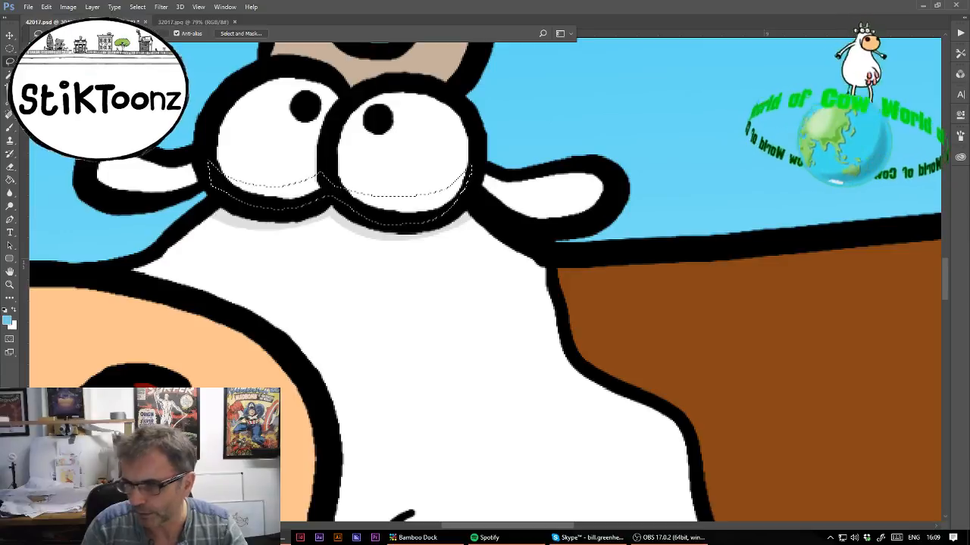
{"action": "left_click", "coordinate": [9, 181]}
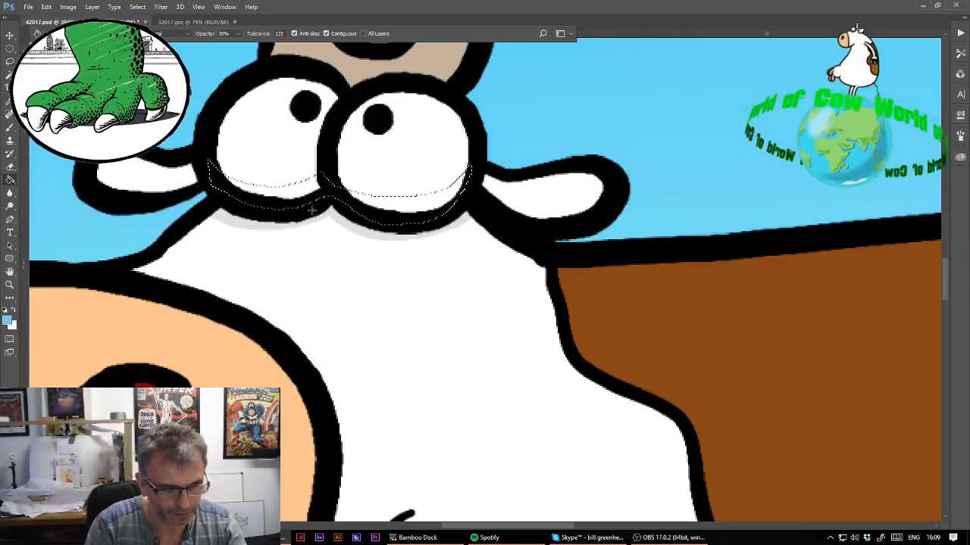
{"action": "left_click", "coordinate": [273, 188]}
{"action": "left_click", "coordinate": [388, 201]}
{"action": "key", "text": "ctrl+d"}
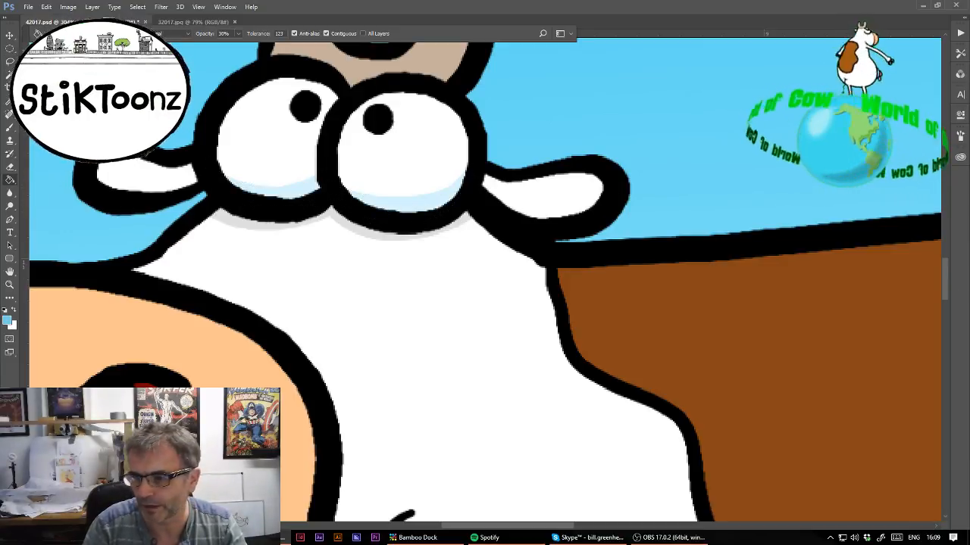
Add the black 48 pt caption "A Cow Reversing." and centre it on the grass below the cow
{"action": "key", "text": "ctrl+minus"}
{"action": "key", "text": "ctrl+minus"}
{"action": "key", "text": "ctrl+minus"}
{"action": "key", "text": "ctrl+minus"}
{"action": "key", "text": "ctrl+minus"}
{"action": "key", "text": "ctrl+minus"}
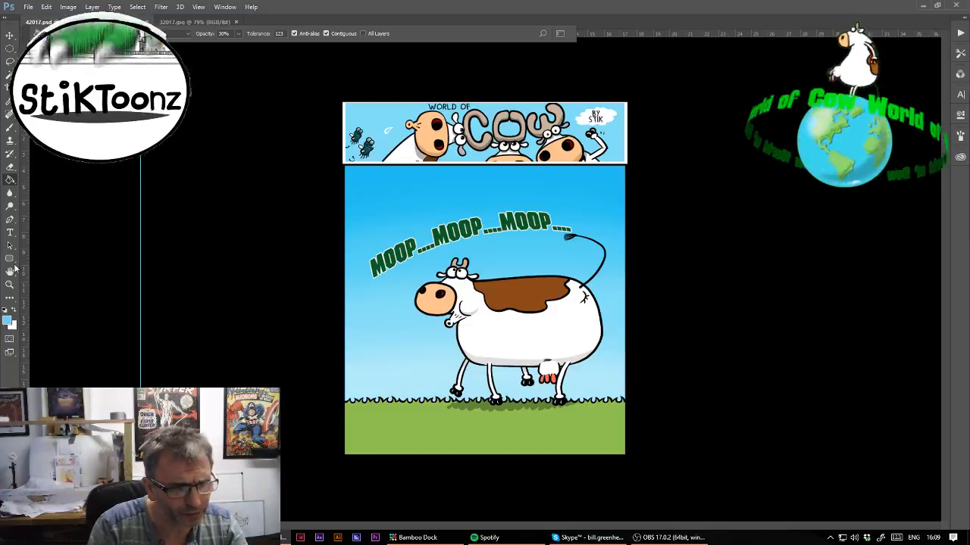
{"action": "left_click", "coordinate": [10, 232]}
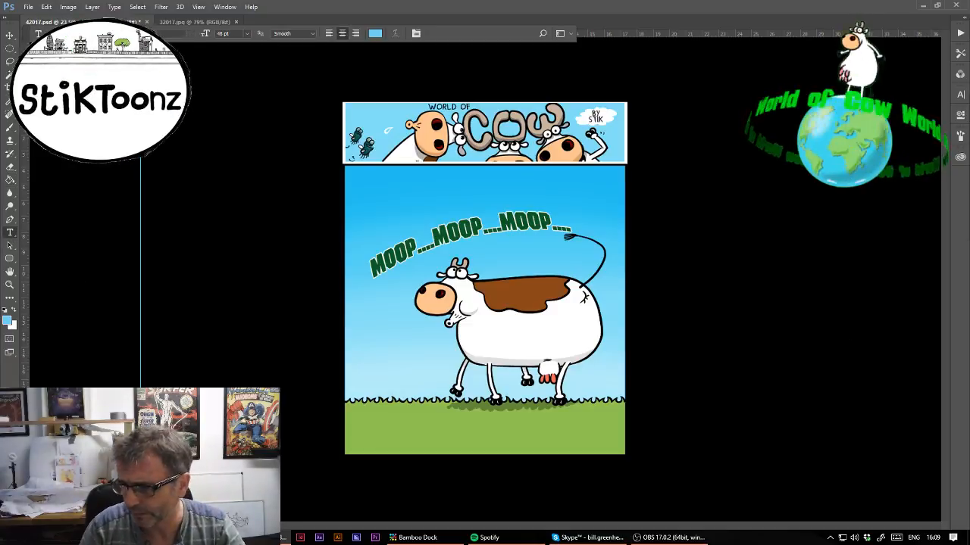
{"action": "left_click", "coordinate": [377, 433]}
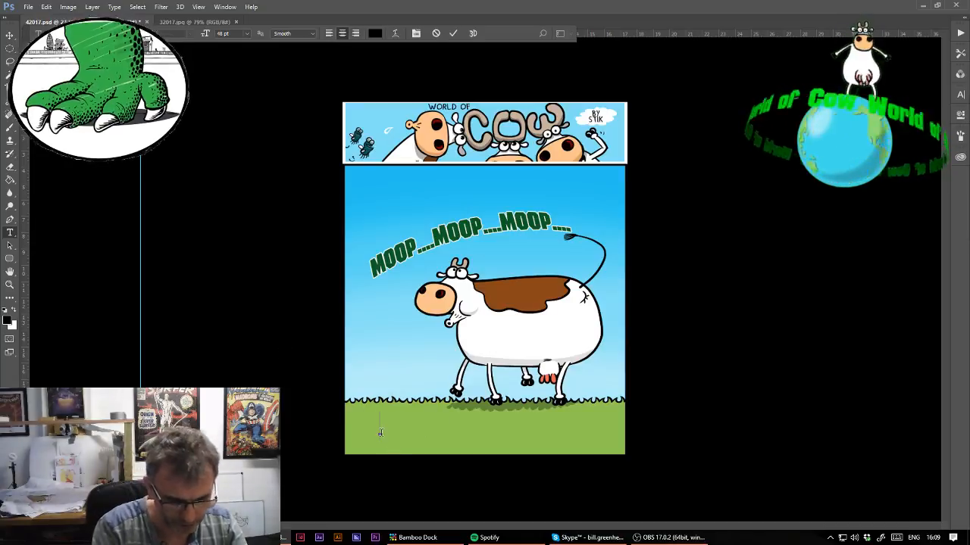
{"action": "type", "text": "A C"}
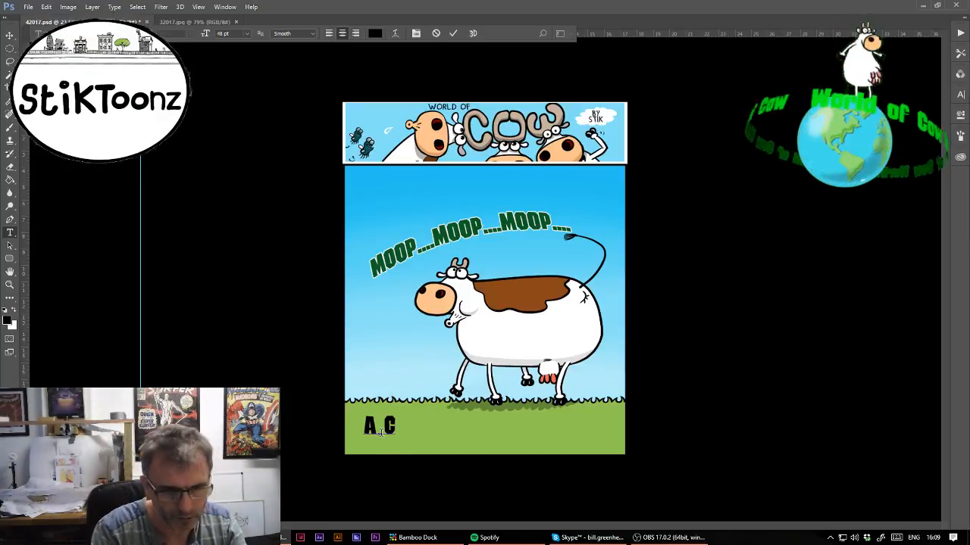
{"action": "type", "text": "ow Re"}
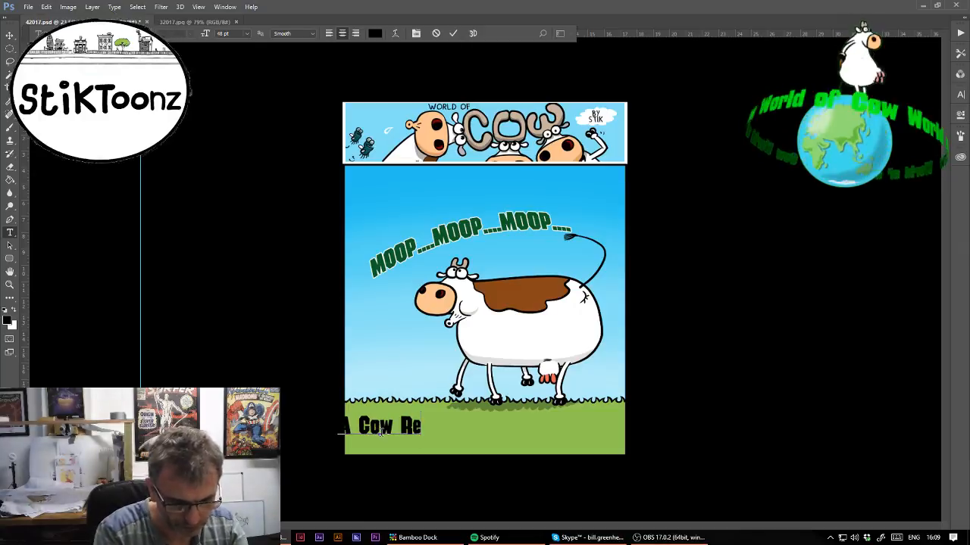
{"action": "type", "text": "versing"}
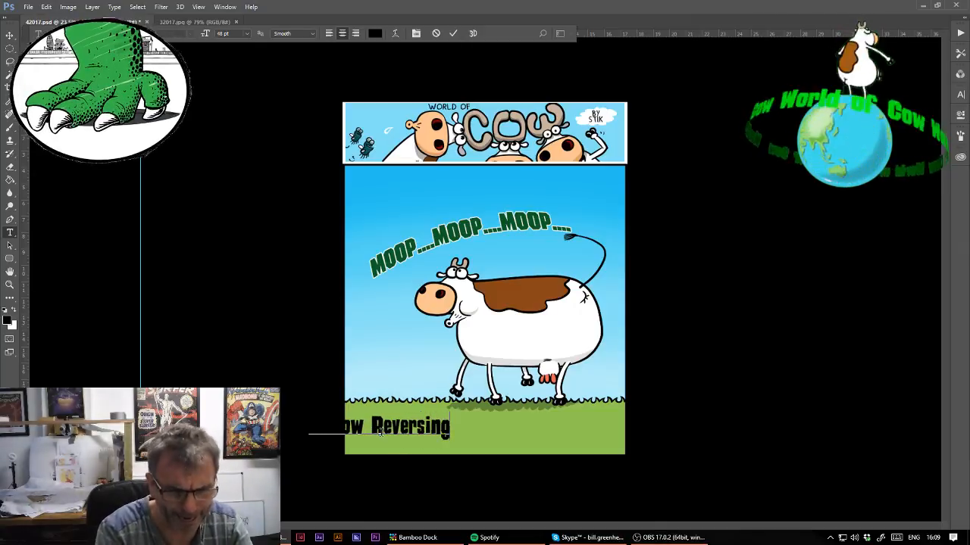
{"action": "type", "text": "."}
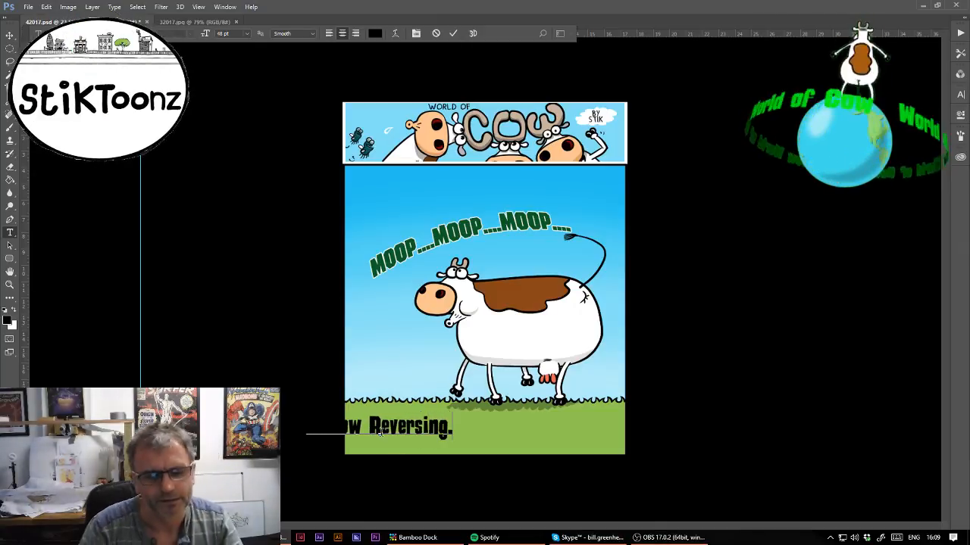
{"action": "left_click", "coordinate": [10, 36]}
{"action": "left_click_drag", "start_coordinate": [456, 426], "coordinate": [554, 434]}
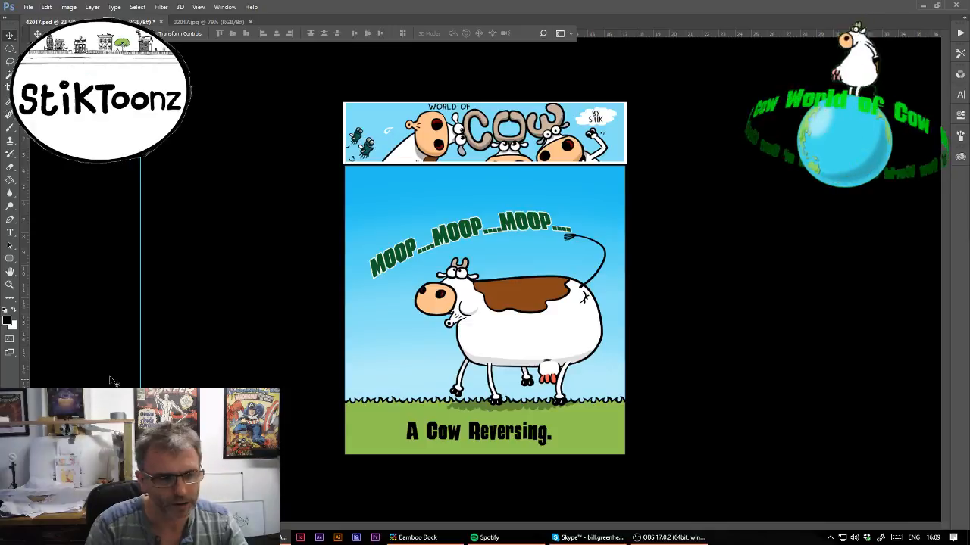
Set up the Brush tool with white paint and 100% opacity for signing the lower-right corner of the grass
{"action": "left_click", "coordinate": [9, 286]}
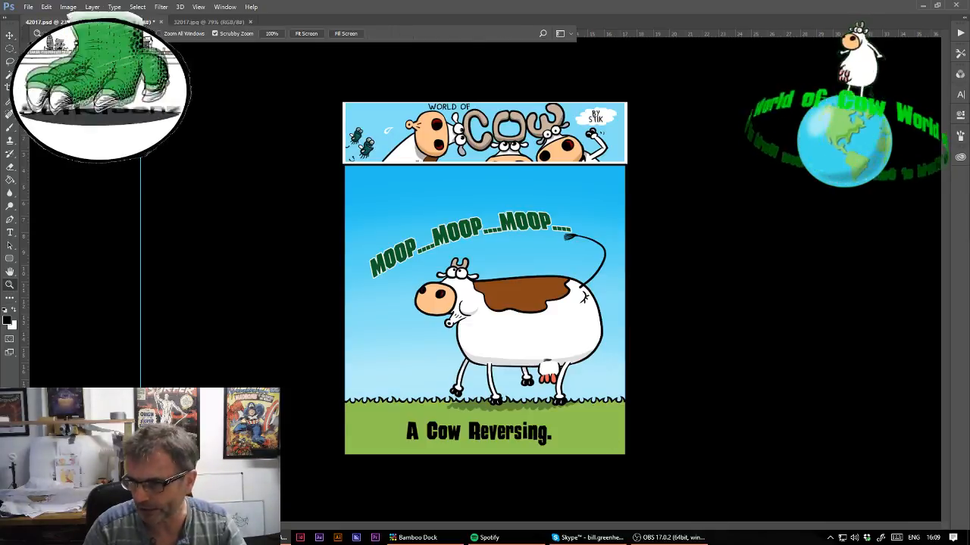
{"action": "left_click_drag", "start_coordinate": [638, 463], "coordinate": [705, 463]}
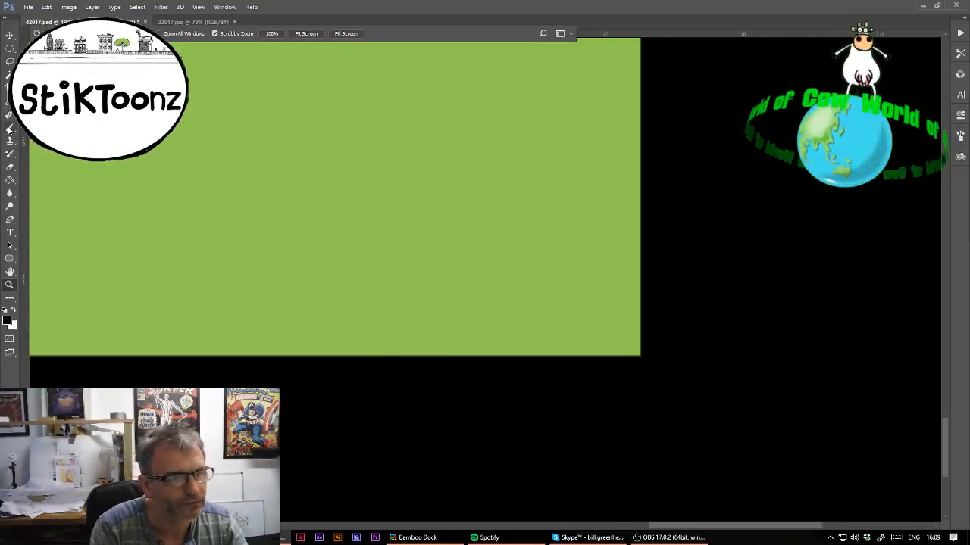
{"action": "left_click", "coordinate": [9, 128]}
{"action": "key", "text": "x"}
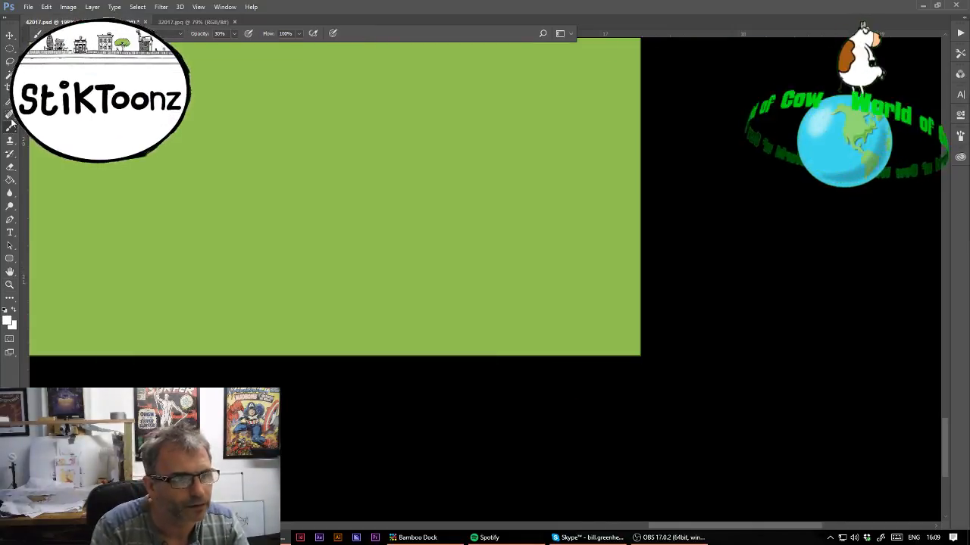
{"action": "left_click", "coordinate": [67, 34]}
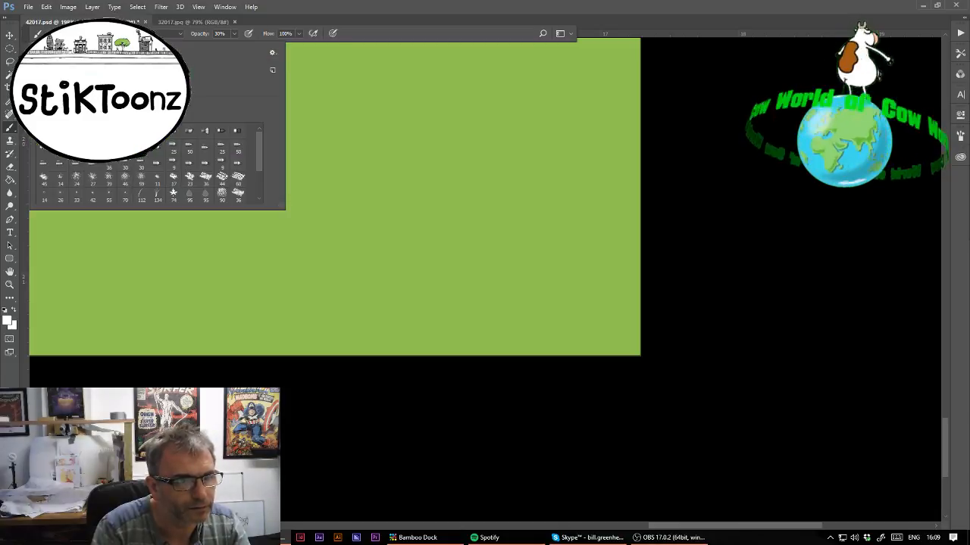
{"action": "left_click", "coordinate": [235, 34]}
{"action": "left_click", "coordinate": [235, 34]}
{"action": "left_click_drag", "start_coordinate": [234, 47], "coordinate": [290, 49]}
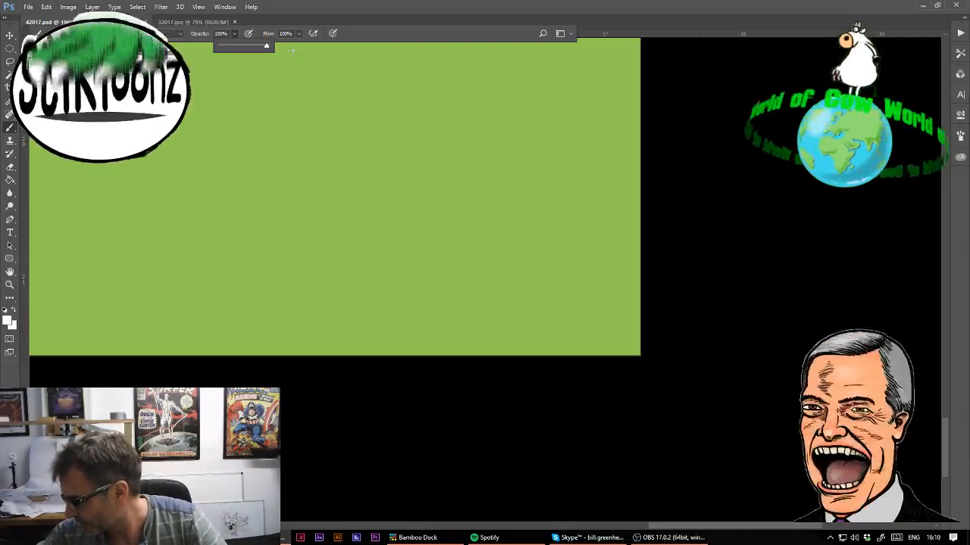
Hand-letter the artist's signature in white near the lower-right corner of the grass, followed by a dot and "17"
{"action": "left_click", "coordinate": [318, 261]}
{"action": "mouse_move", "coordinate": [313, 265]}
{"action": "left_mouse_down"}
{"action": "mouse_move", "coordinate": [315, 239]}
{"action": "mouse_move", "coordinate": [296, 266]}
{"action": "mouse_move", "coordinate": [311, 294]}
{"action": "mouse_move", "coordinate": [292, 306]}
{"action": "mouse_move", "coordinate": [285, 290]}
{"action": "left_mouse_up"}
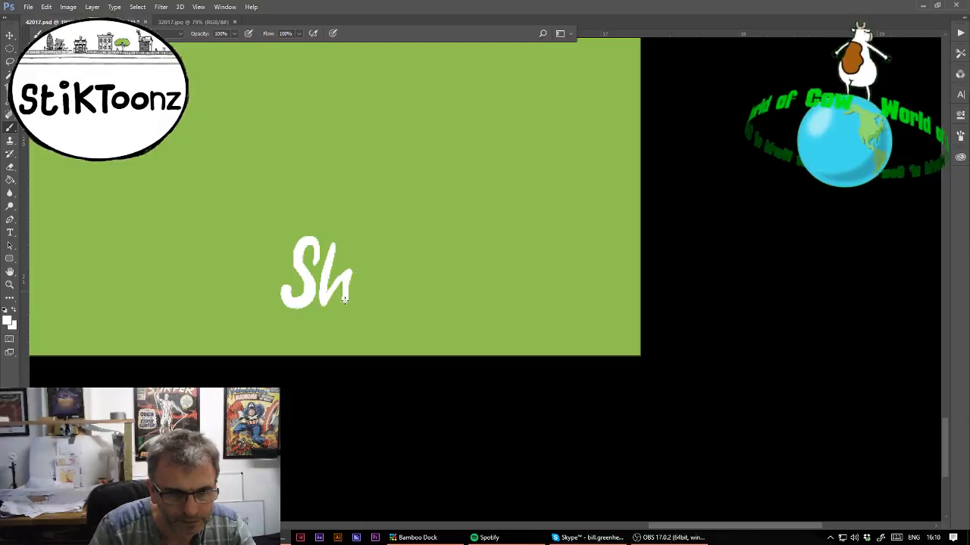
{"action": "left_click_drag", "start_coordinate": [356, 288], "coordinate": [392, 260]}
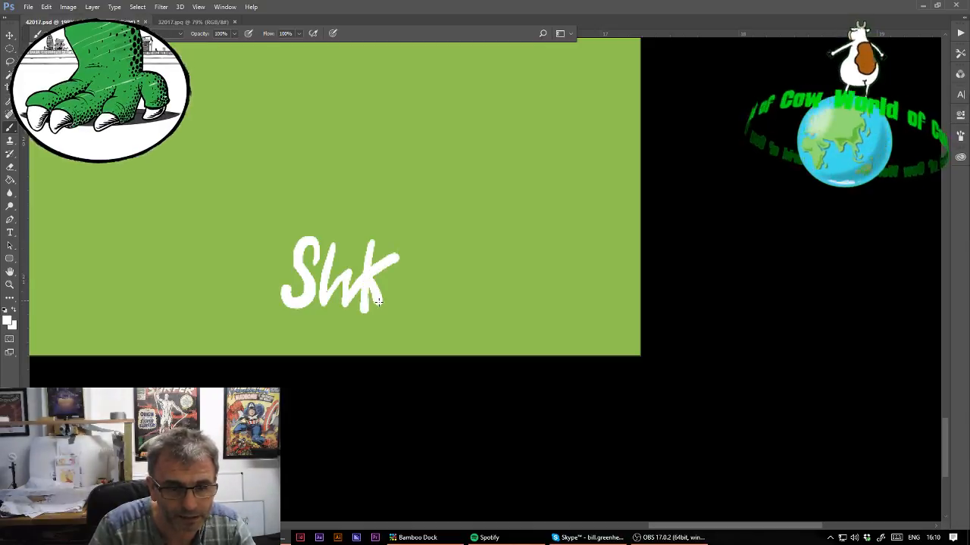
{"action": "left_click_drag", "start_coordinate": [317, 267], "coordinate": [349, 261]}
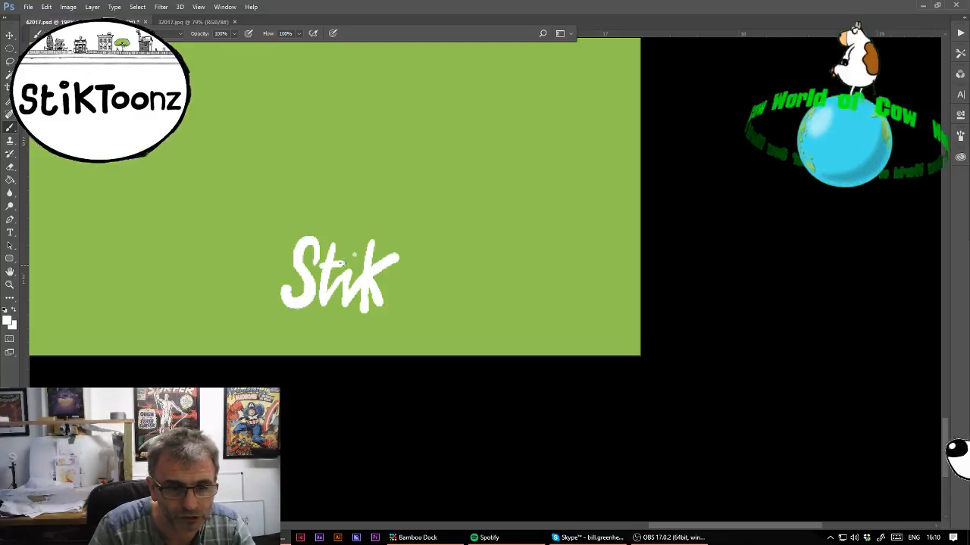
{"action": "left_click", "coordinate": [400, 282]}
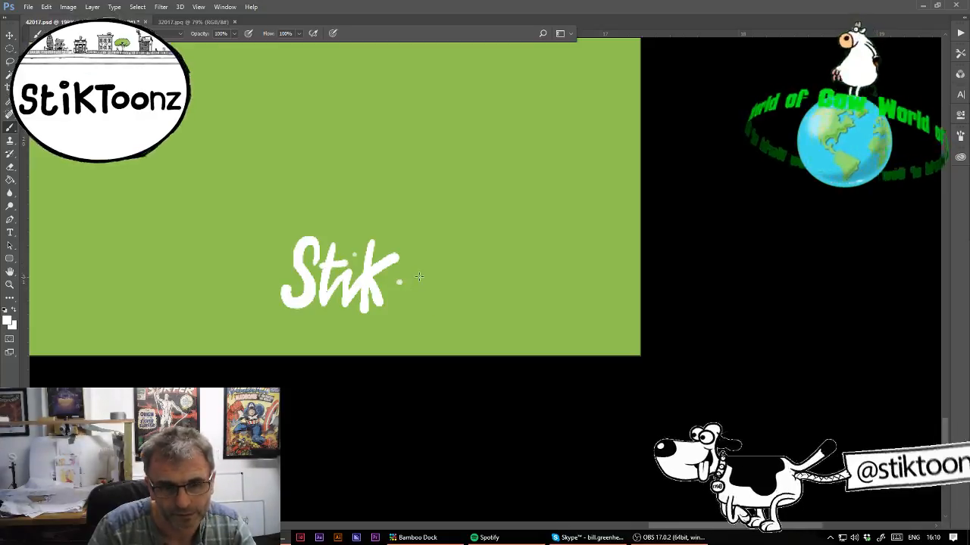
{"action": "mouse_move", "coordinate": [424, 268]}
{"action": "left_mouse_down"}
{"action": "mouse_move", "coordinate": [425, 303]}
{"action": "mouse_move", "coordinate": [440, 267]}
{"action": "mouse_move", "coordinate": [468, 269]}
{"action": "mouse_move", "coordinate": [457, 305]}
{"action": "left_mouse_up"}
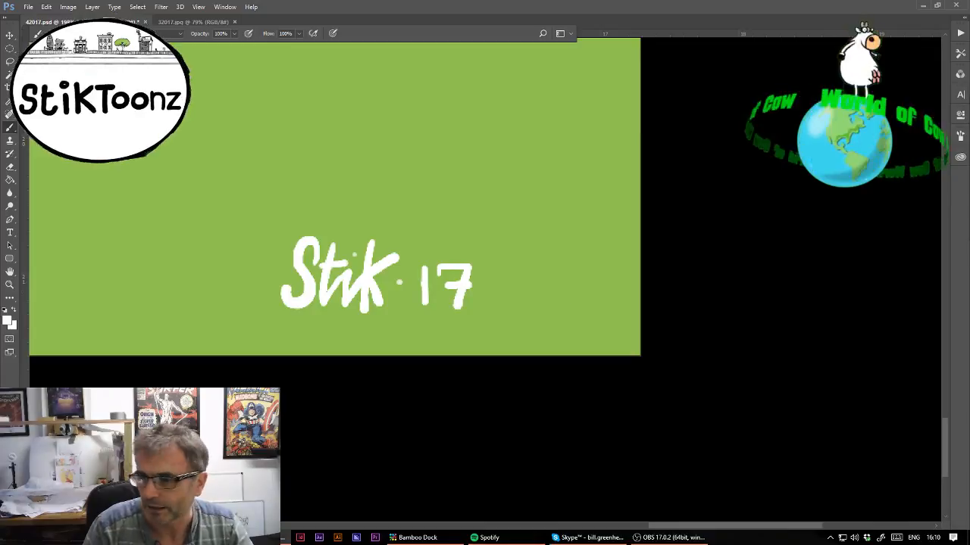
Fit the whole comic in view and save the document 42017.psd
{"action": "key", "text": "ctrl+0"}
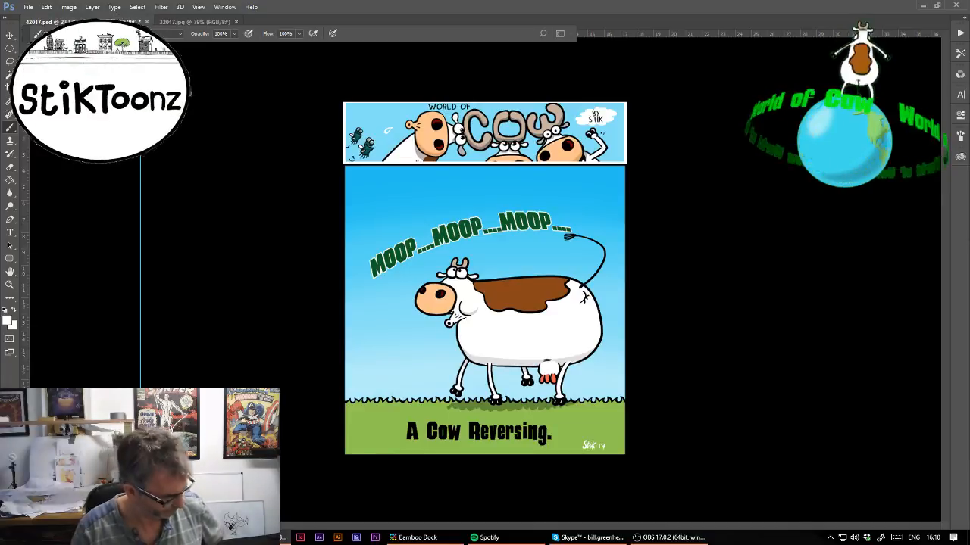
{"action": "left_click", "coordinate": [28, 7]}
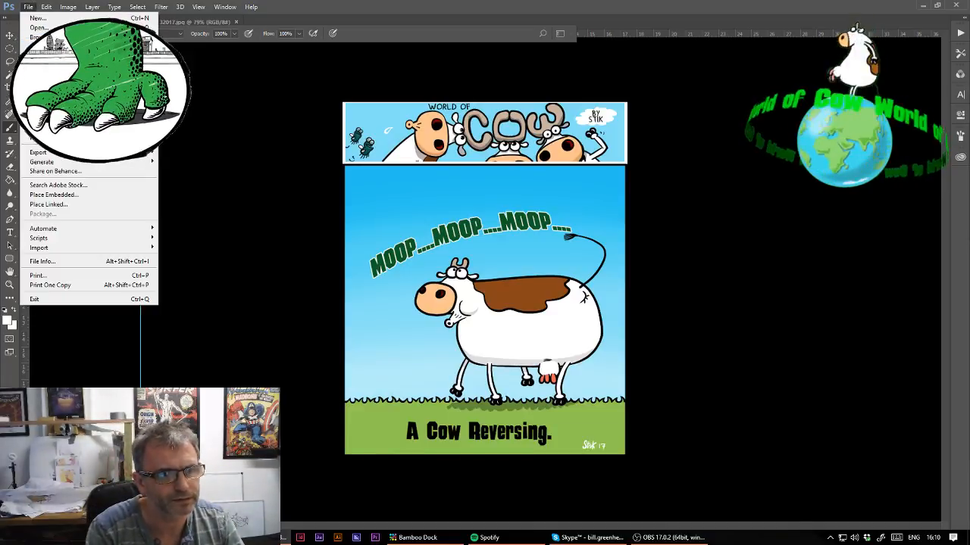
{"action": "left_click", "coordinate": [46, 109]}
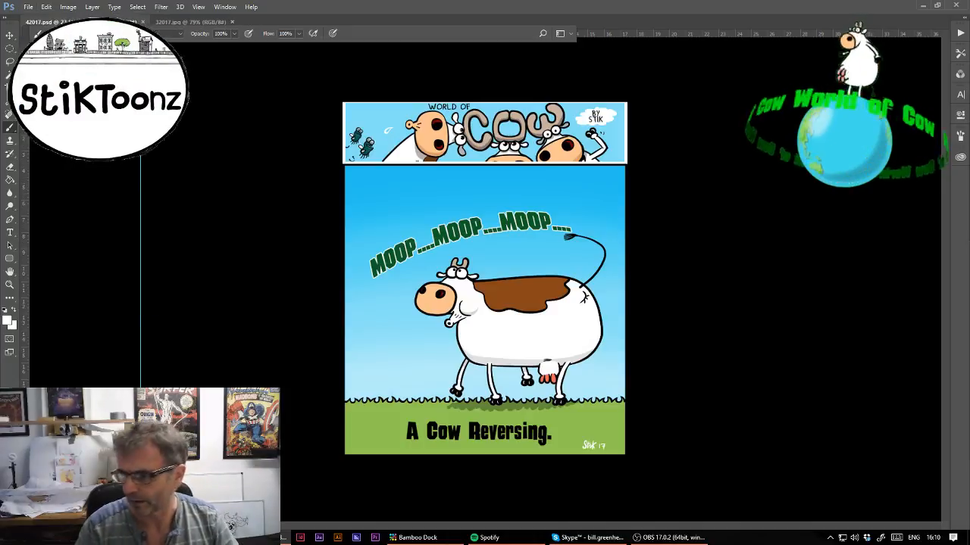